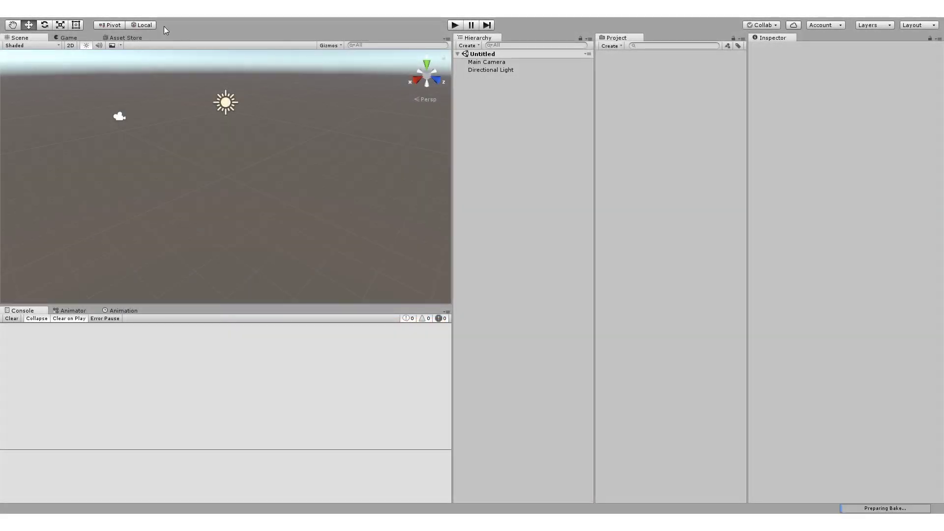
- Import the complete POLYGON - Fantasy Characters package from the purchased assets in the Asset Store
left_click(126, 37)
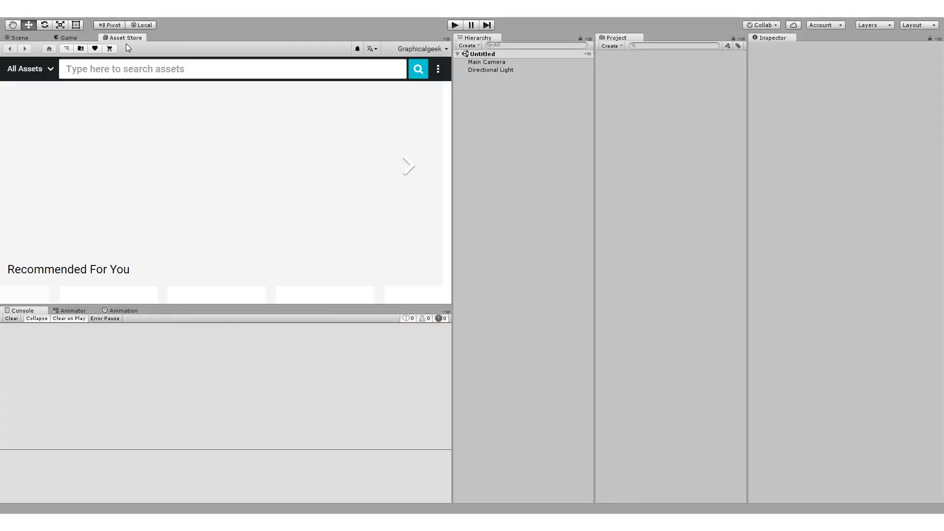
left_click(81, 48)
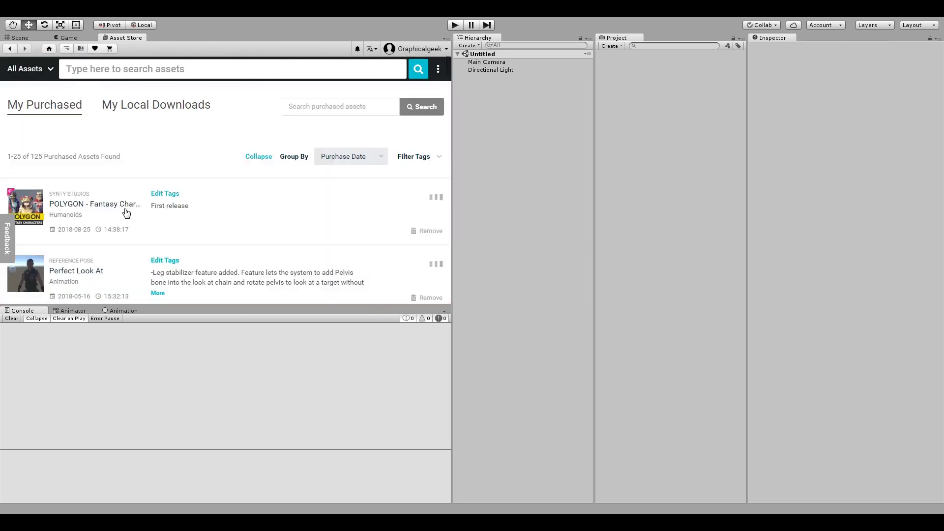
left_click(423, 198)
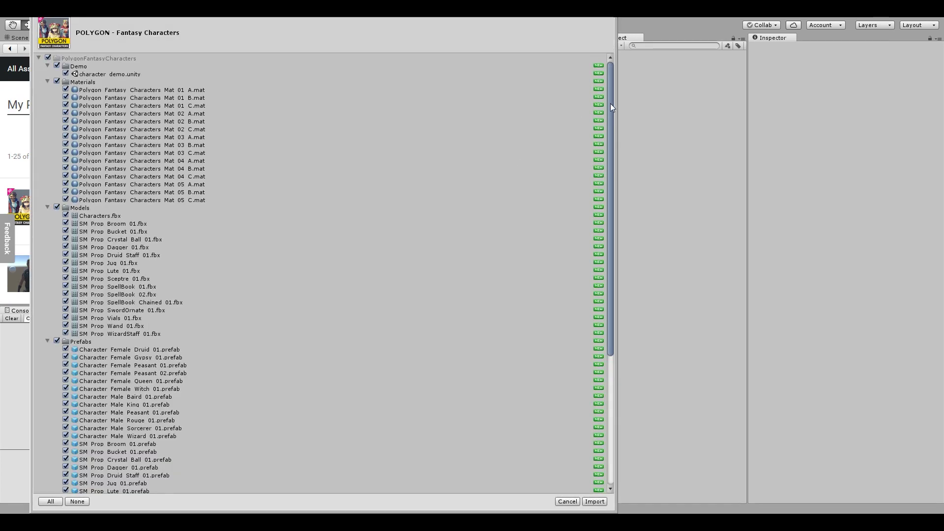
left_click_drag(609, 104, 596, 313)
left_click(603, 501)
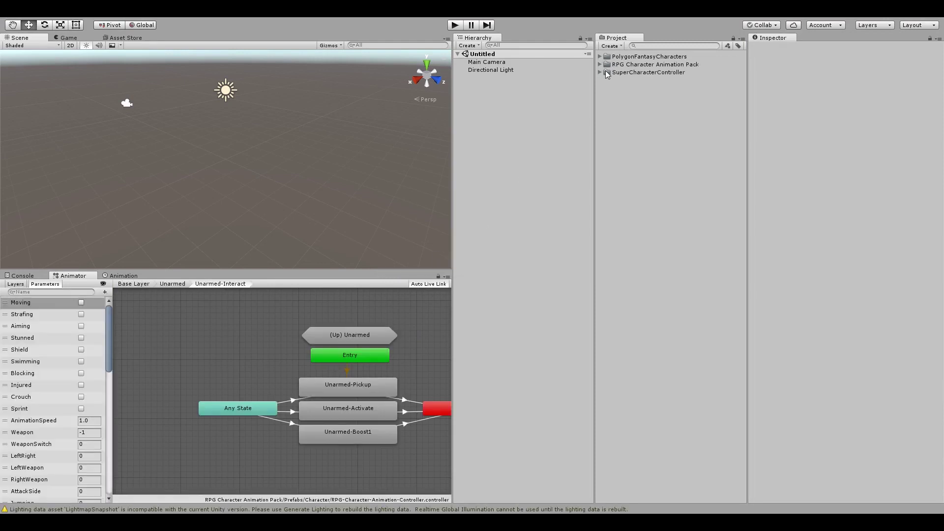
- Open the TestZoneRPGCharacter scene from SuperCharacterController's Scenes folder and select its Player object
left_click(600, 73)
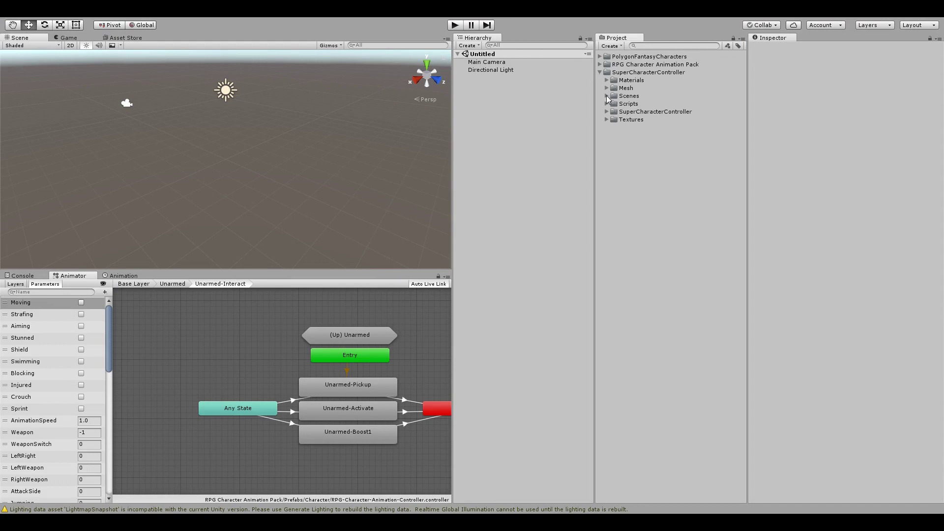
left_click(606, 96)
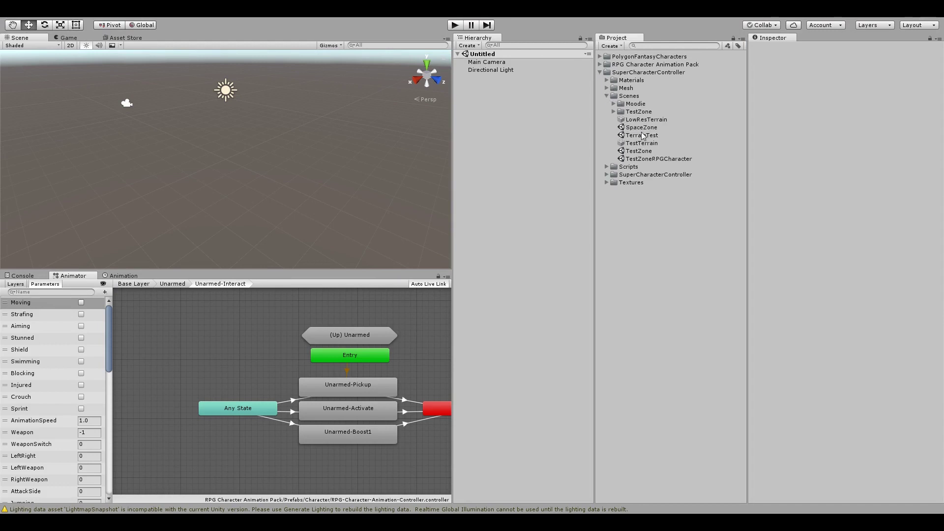
double_click(640, 158)
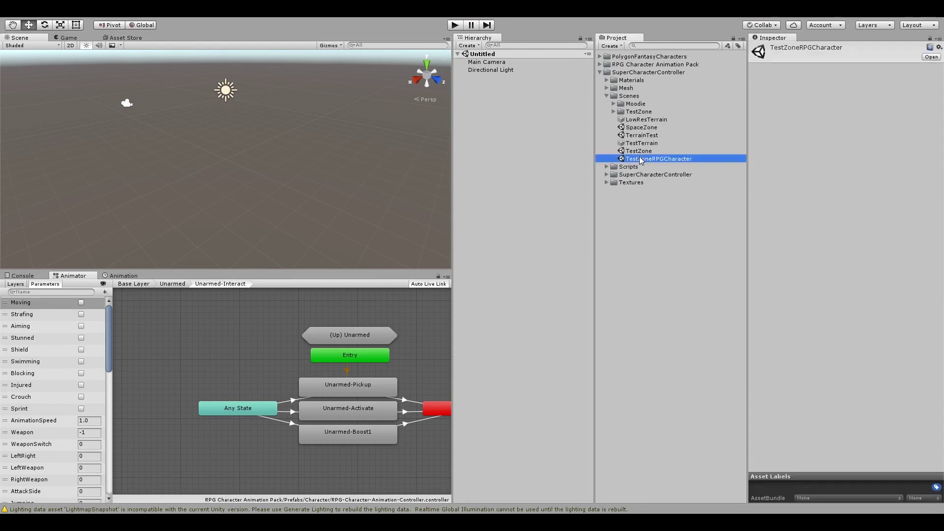
middle_click_drag(305, 123, 293, 160)
scroll(292, 160, "down", 5)
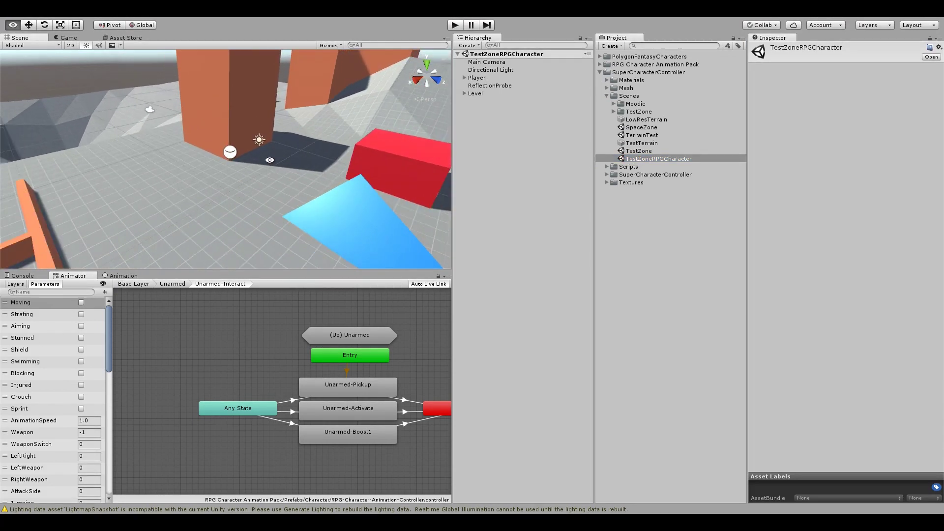
left_click_drag(257, 172, 282, 170, "alt")
double_click(476, 78)
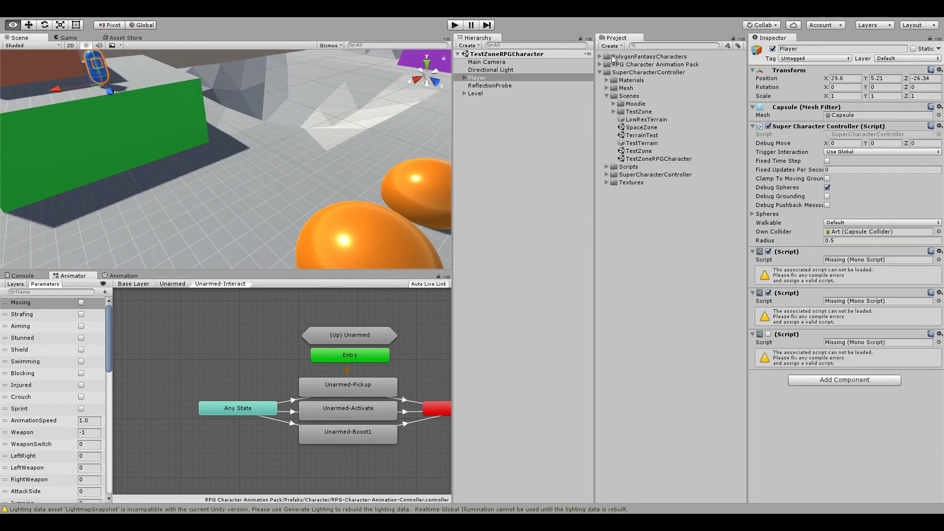
- Add the Character_Male_Baird_01 prefab from PolygonFantasyCharacters to the root of the scene
left_click(600, 56)
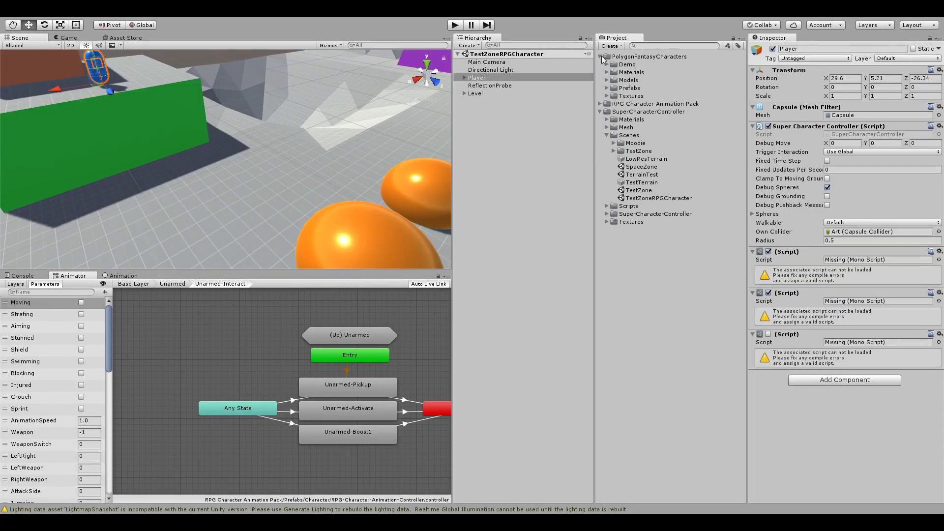
left_click(607, 88)
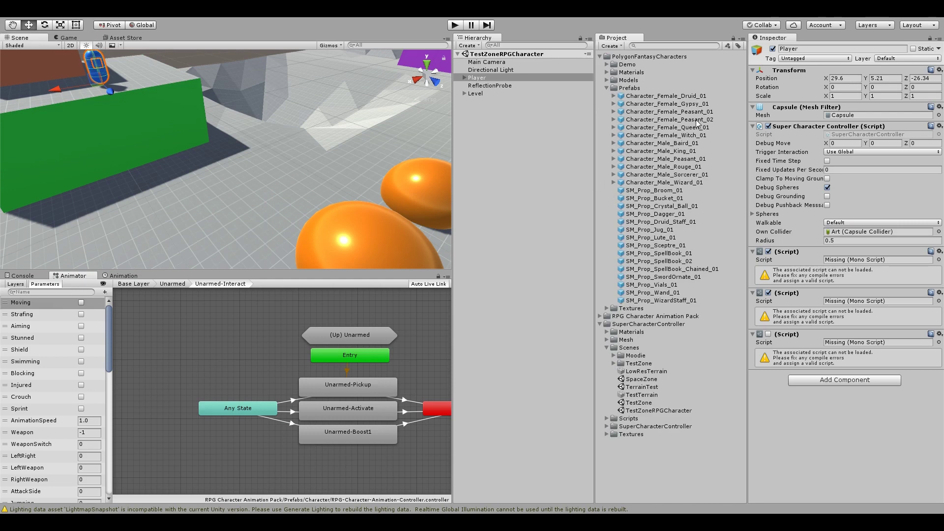
left_click_drag(691, 147, 501, 178)
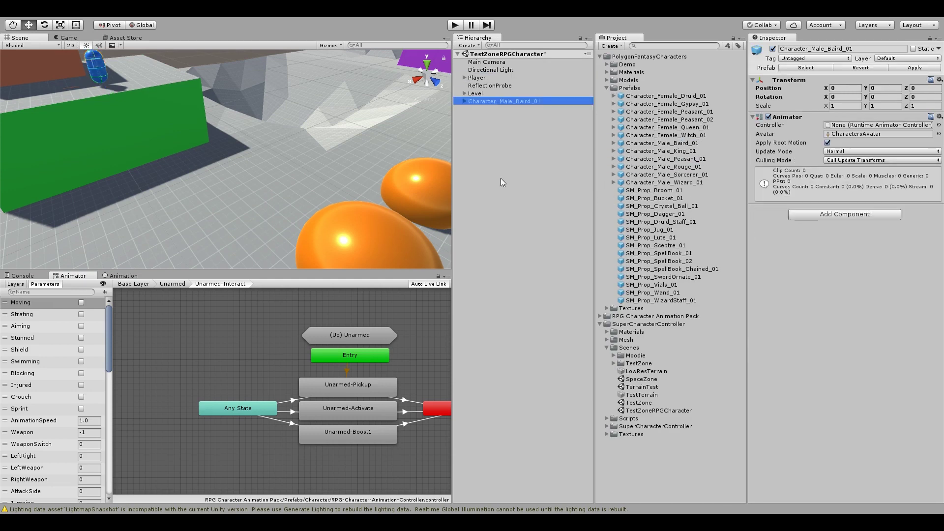
key("f")
mouse_move(296, 177)
left_mouse_down("alt")
mouse_move(265, 144)
mouse_move(294, 162)
left_mouse_up("alt")
scroll(295, 162, "up", 3)
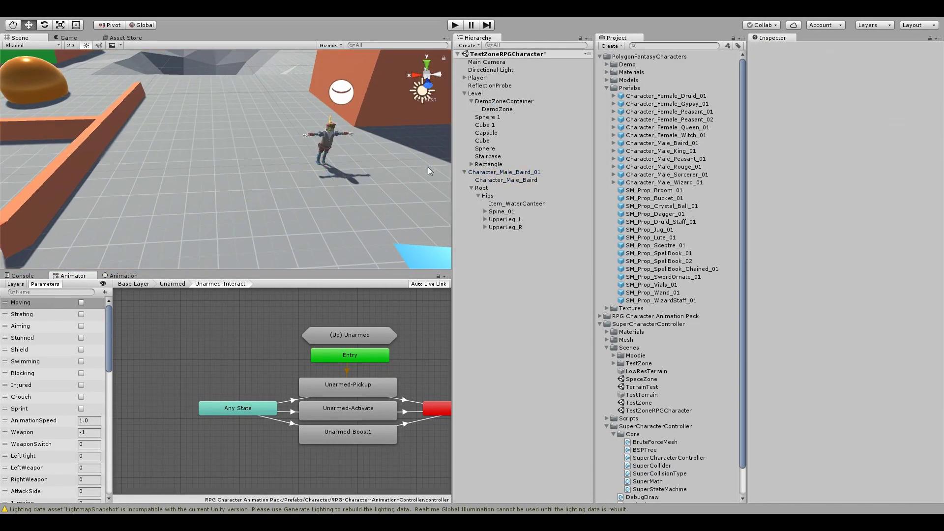
left_click_drag(208, 180, 280, 170, "alt")
middle_click_drag(268, 120, 223, 167)
left_click_drag(224, 167, 231, 171, "alt")
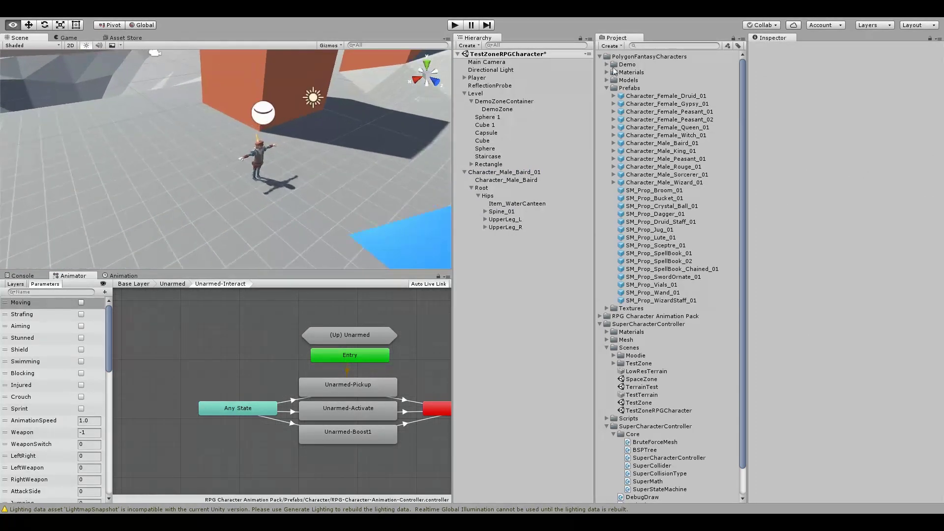
key("w")
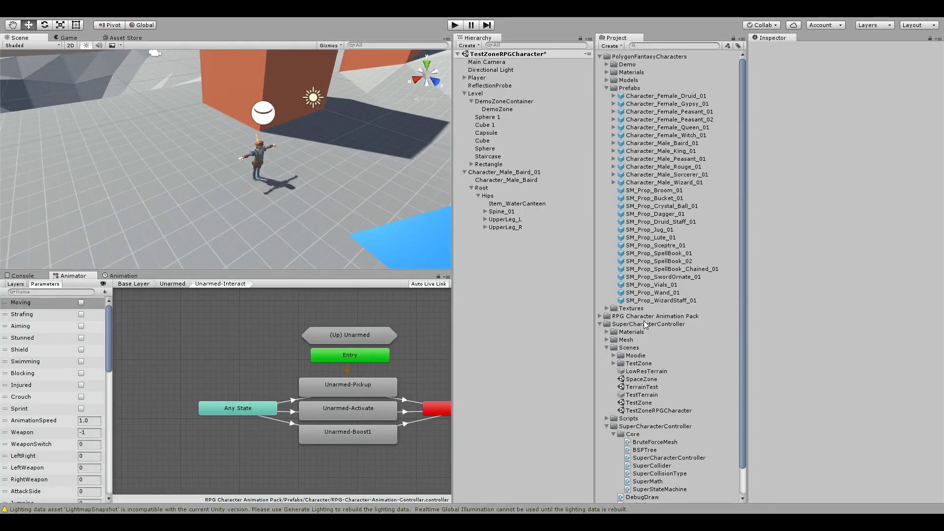
- Add the RPG-Character prefab from the RPG Character Animation Pack's Prefabs/Character folder to the scene
scroll(662, 295, "down", 3)
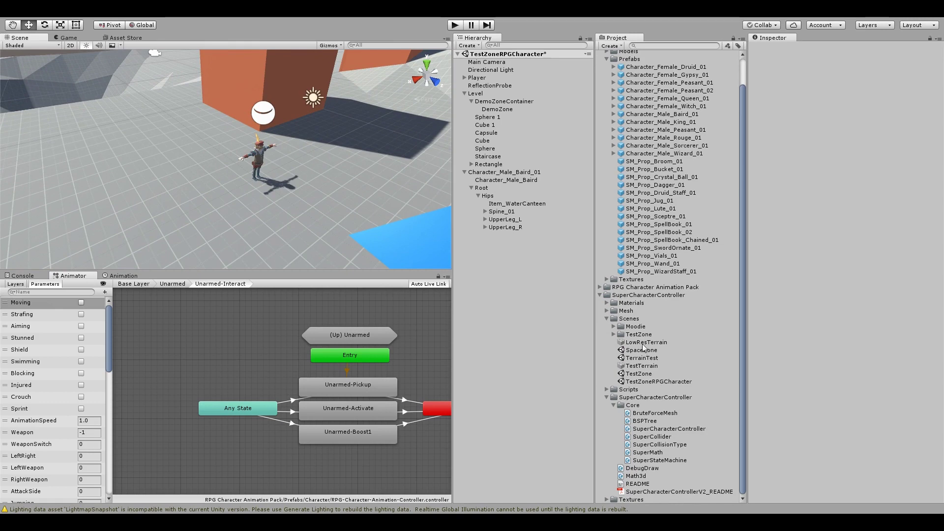
left_click(600, 287)
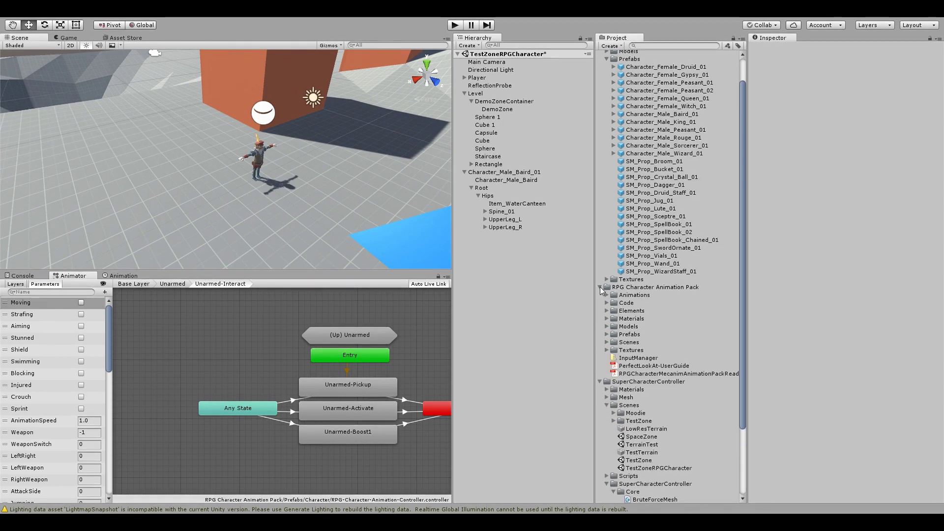
left_click(607, 333)
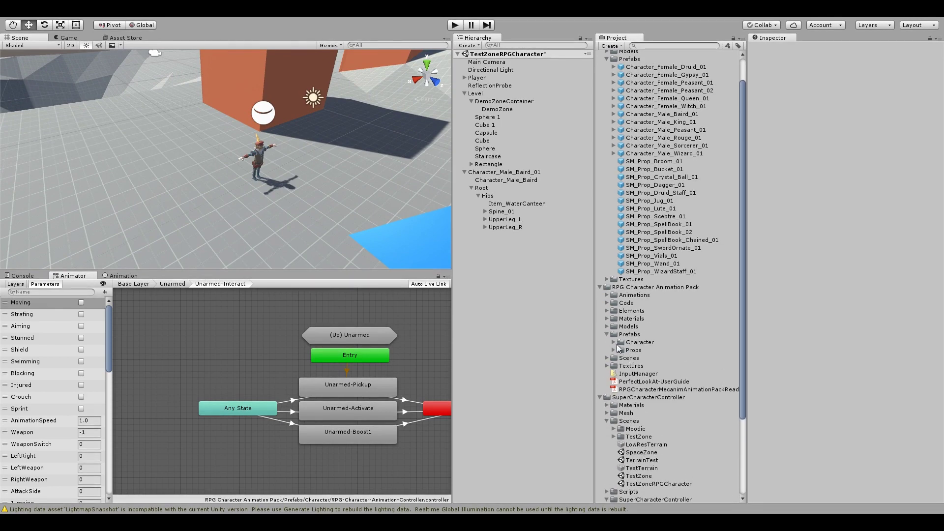
left_click(613, 343)
scroll(625, 350, "down", 3)
left_click_drag(653, 263, 524, 291)
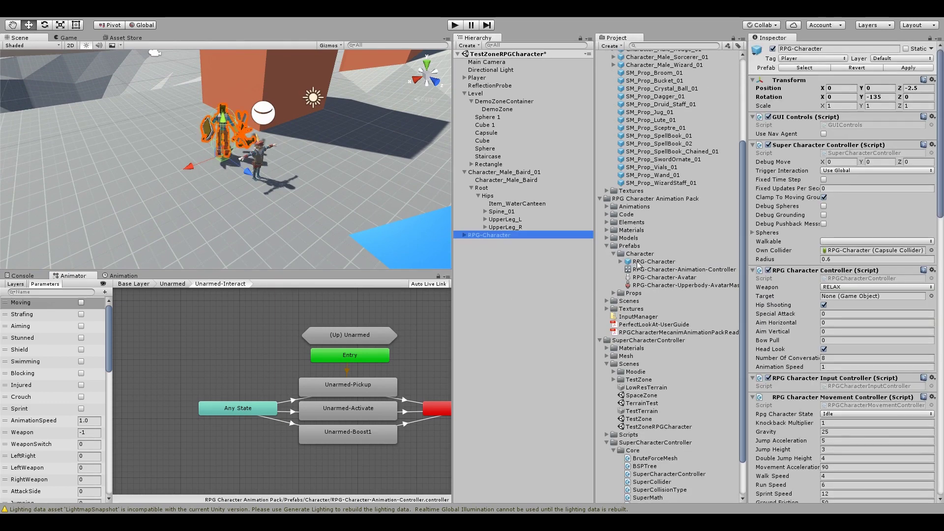
- Add the Target prefab from the animation pack's Elements folder and move it to about 3.83 on Z
left_click(607, 222)
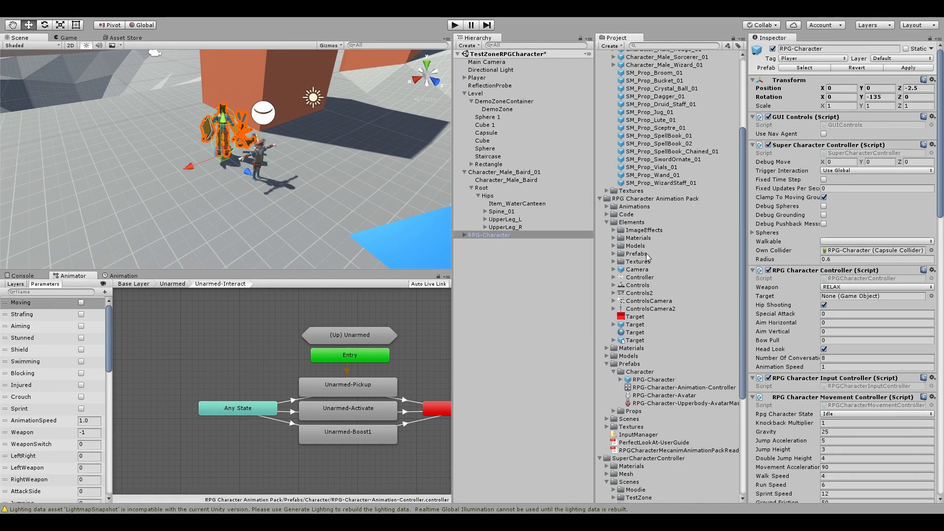
left_click_drag(634, 328, 506, 344)
left_click_drag(276, 195, 369, 261)
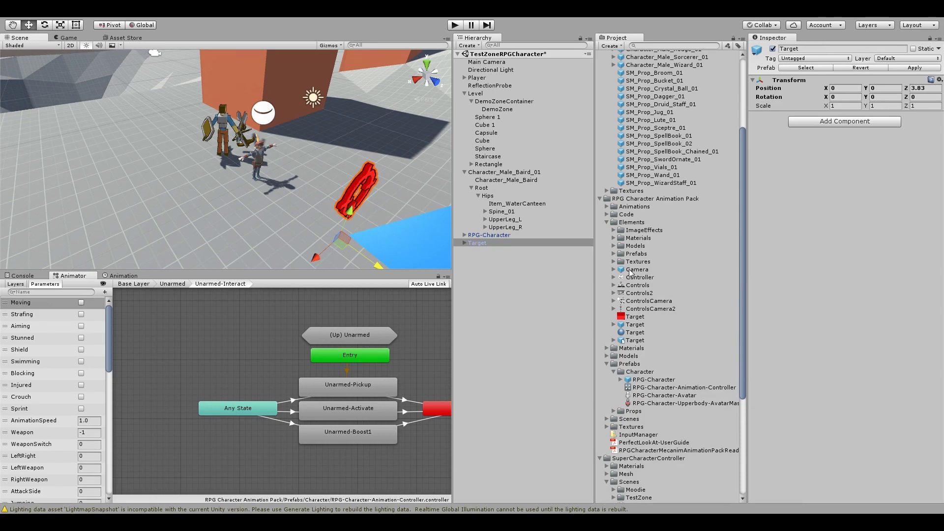
- Add the Camera prefab from the Elements folder to the scene and delete the original Main Camera
left_click_drag(631, 272, 516, 322)
left_click(490, 63)
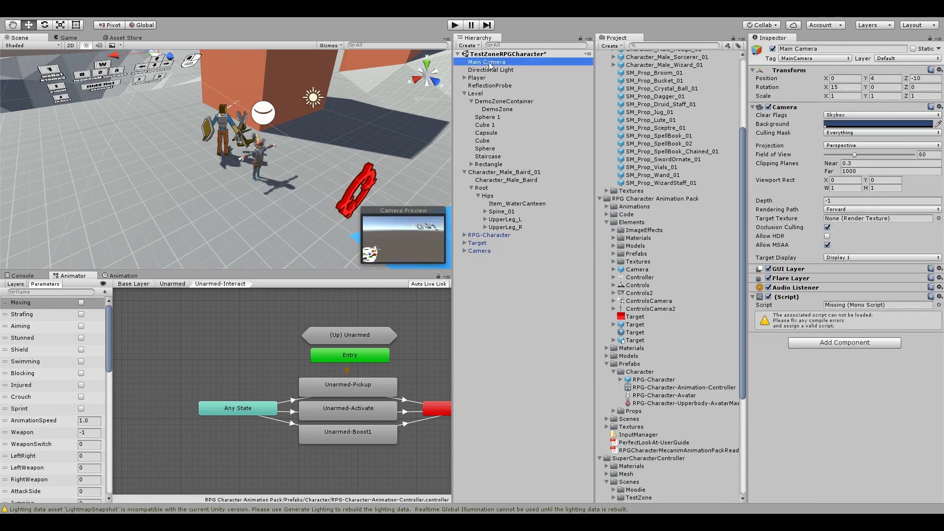
key("Delete")
left_click(498, 245)
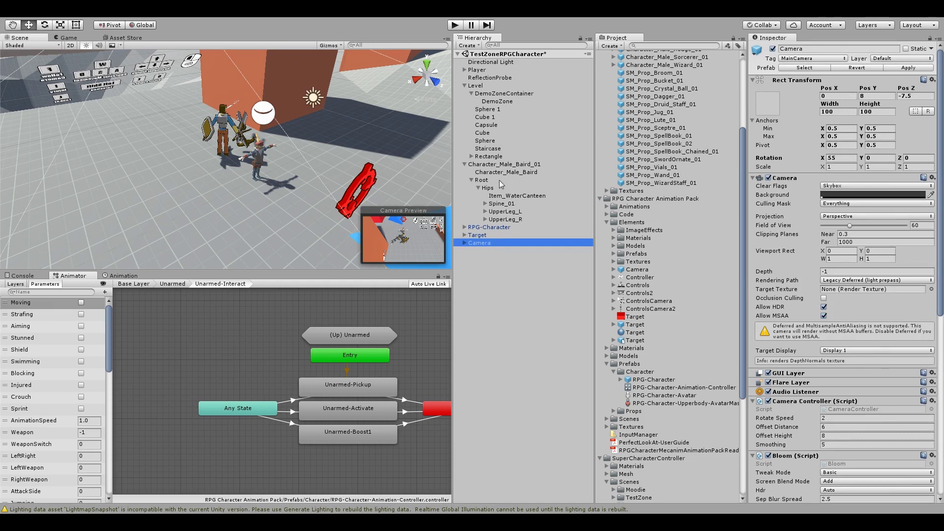
- Set the tag of Character_Male_Baird_01 to Player
left_click(489, 167)
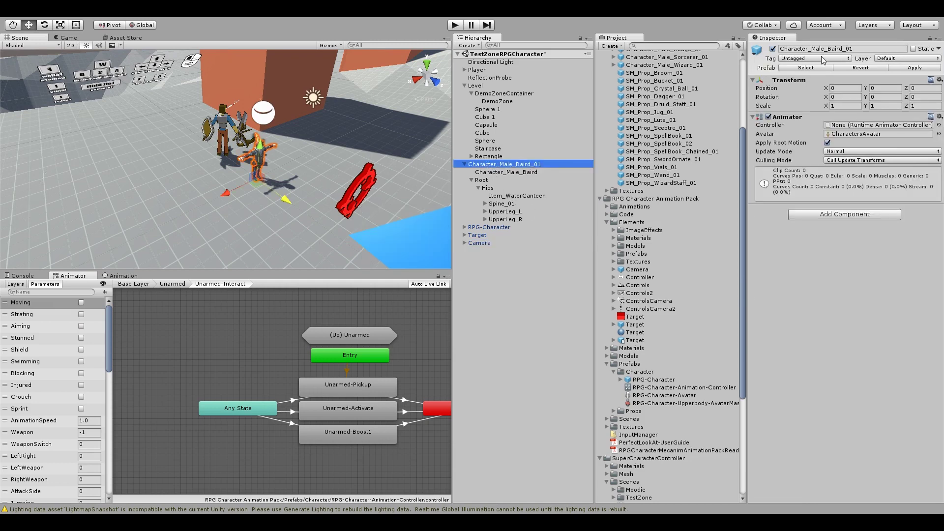
left_click(823, 59)
left_click(815, 116)
key("f")
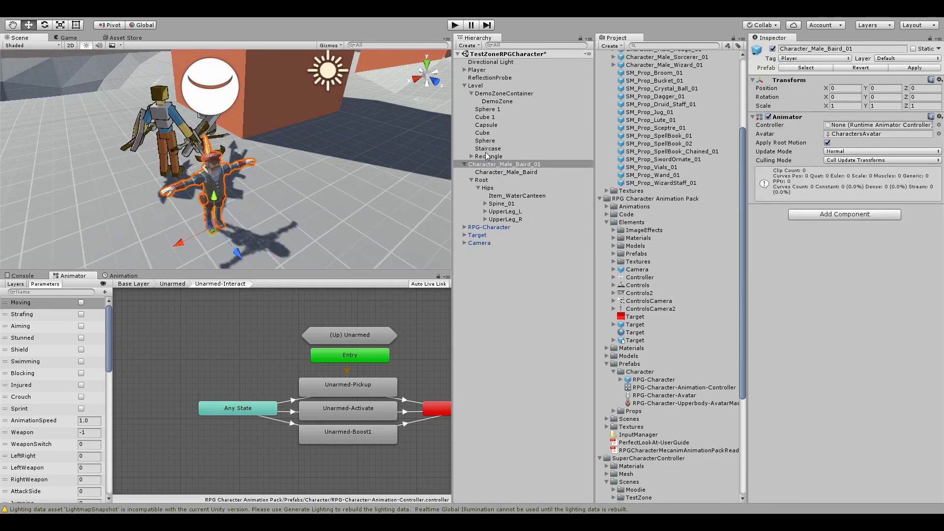
- Copy RPG-Character's GUI Controls component onto Character_Male_Baird_01 as new, and assign RPG-Character-Animation-Controller to the Baird's Animator
left_click(479, 228)
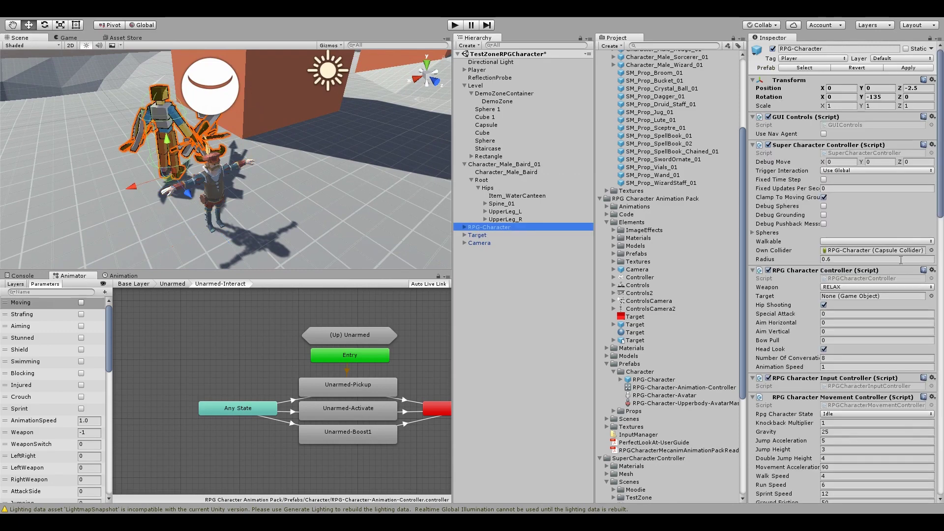
left_click(932, 118)
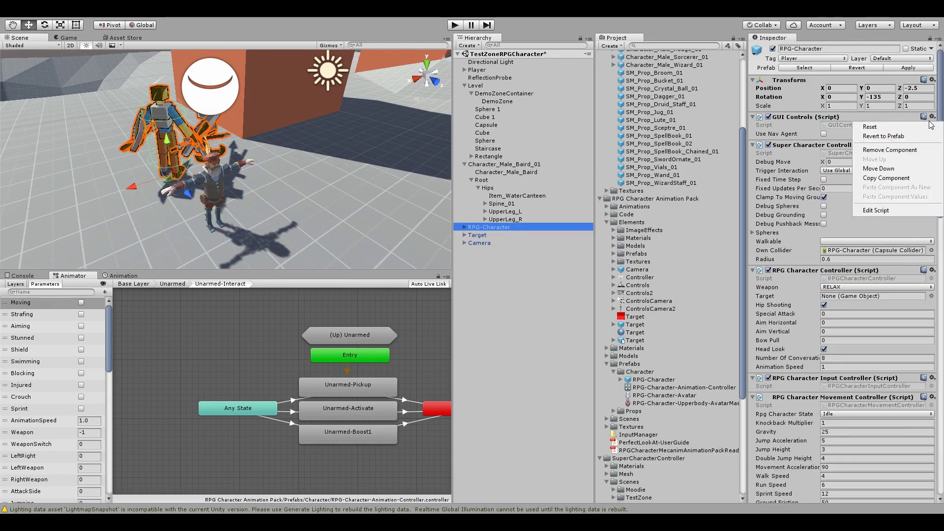
left_click(896, 175)
left_click(503, 164)
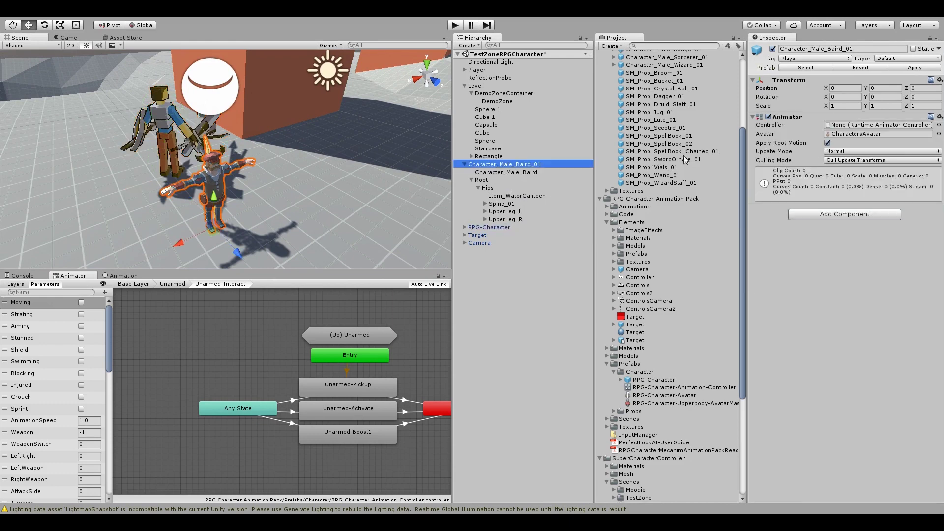
left_click(938, 80)
left_click(870, 128)
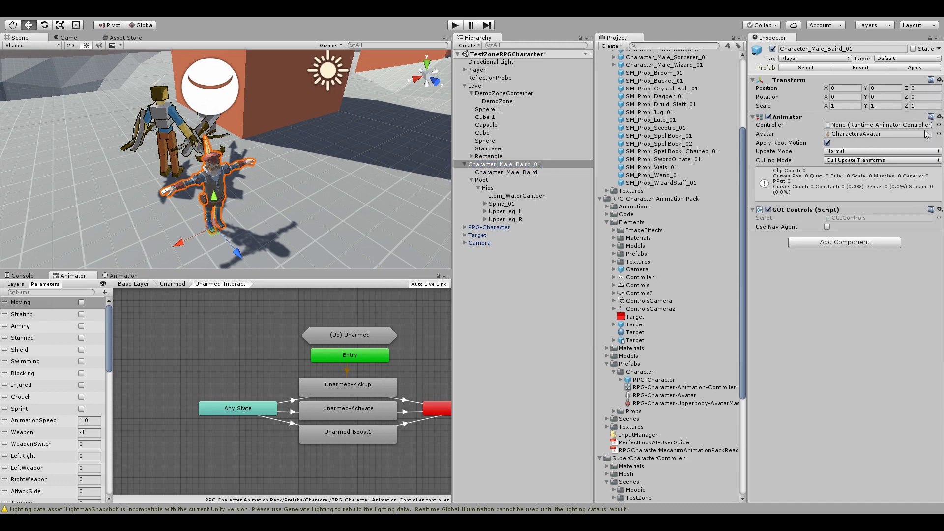
left_click_drag(659, 386, 858, 128)
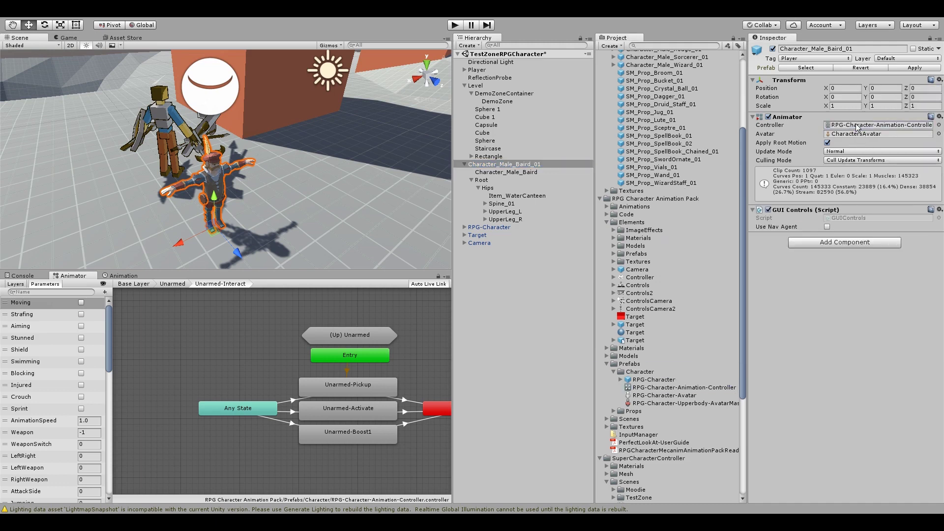
- Copy the Super Character Controller component from RPG-Character and paste it as new onto Character_Male_Baird_01
left_click(495, 227)
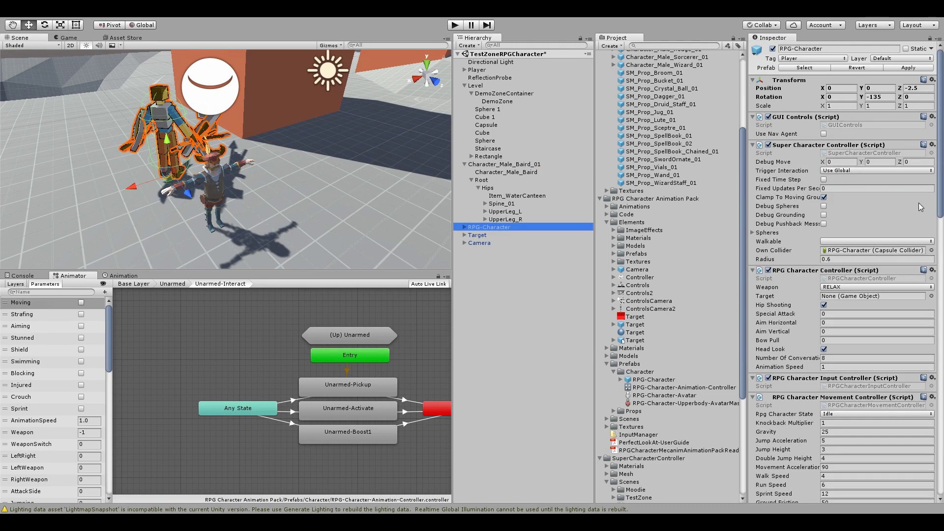
left_click(932, 145)
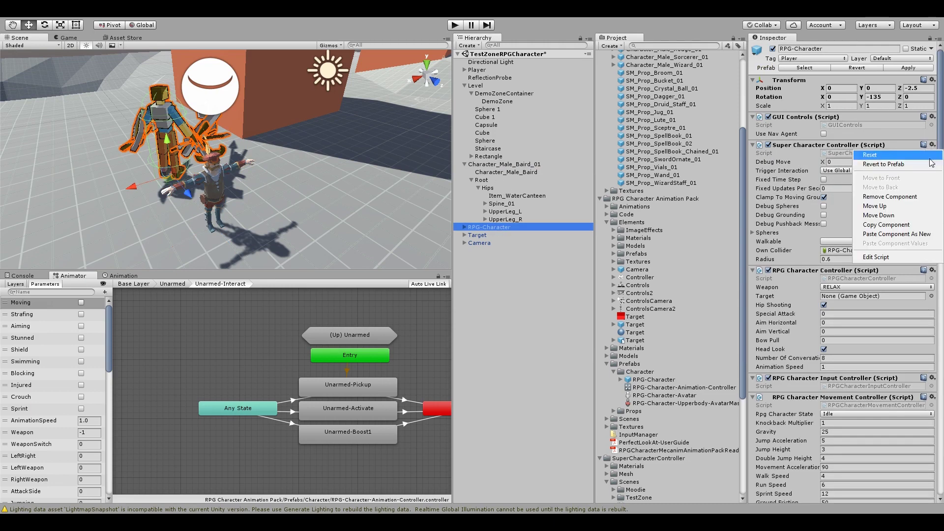
left_click(902, 224)
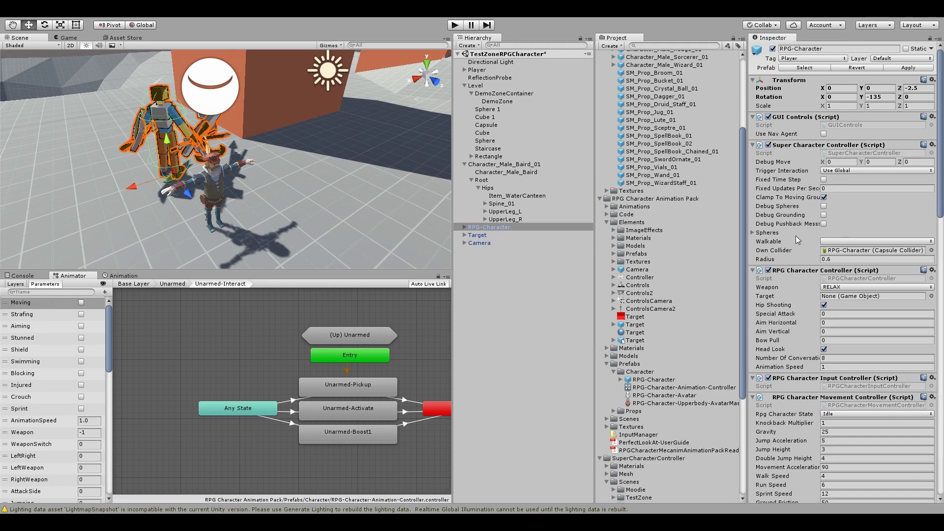
left_click(484, 165)
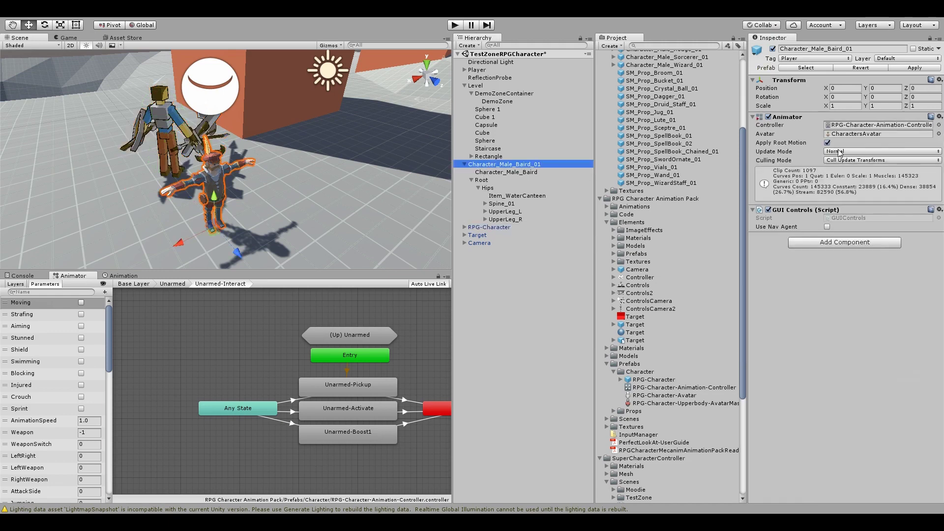
left_click(939, 210)
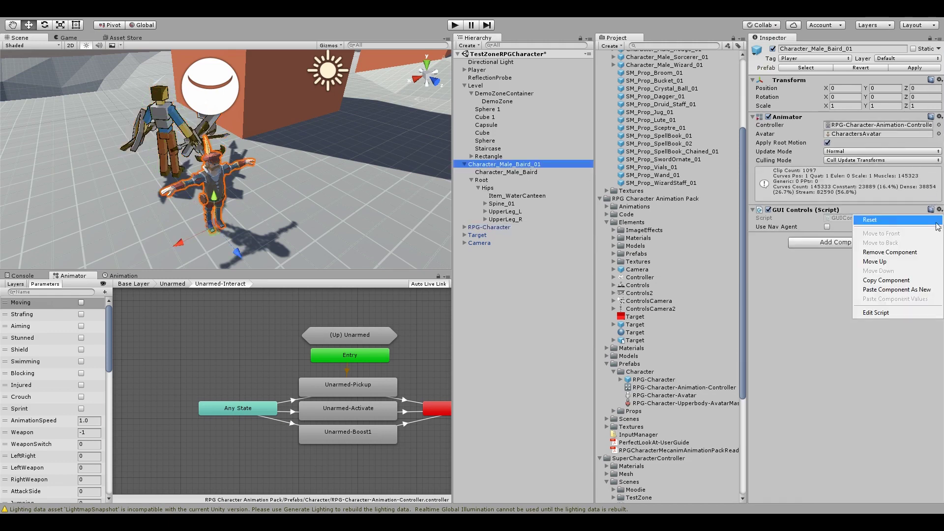
left_click(910, 285)
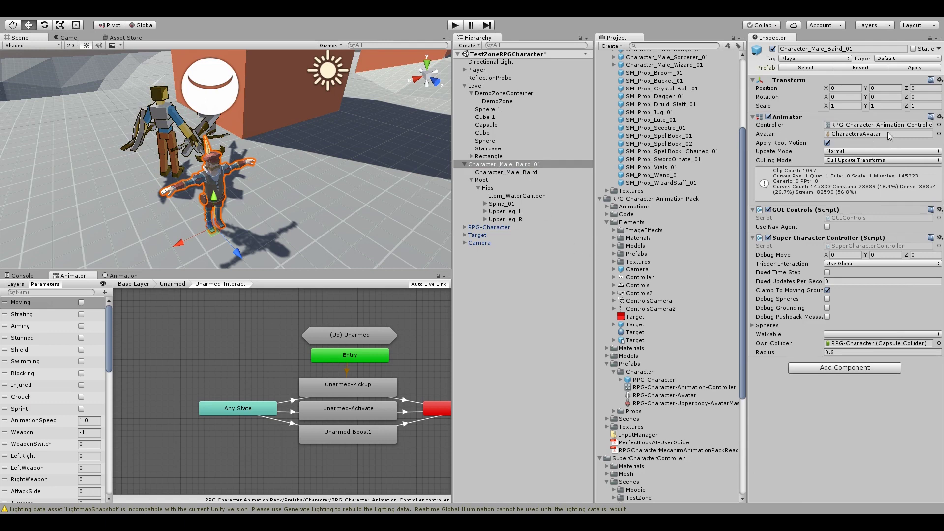
- Turn off Apply Root Motion and set Update Mode to Animate Physics in Character_Male_Baird_01's Animator
left_click(827, 142)
left_click(839, 153)
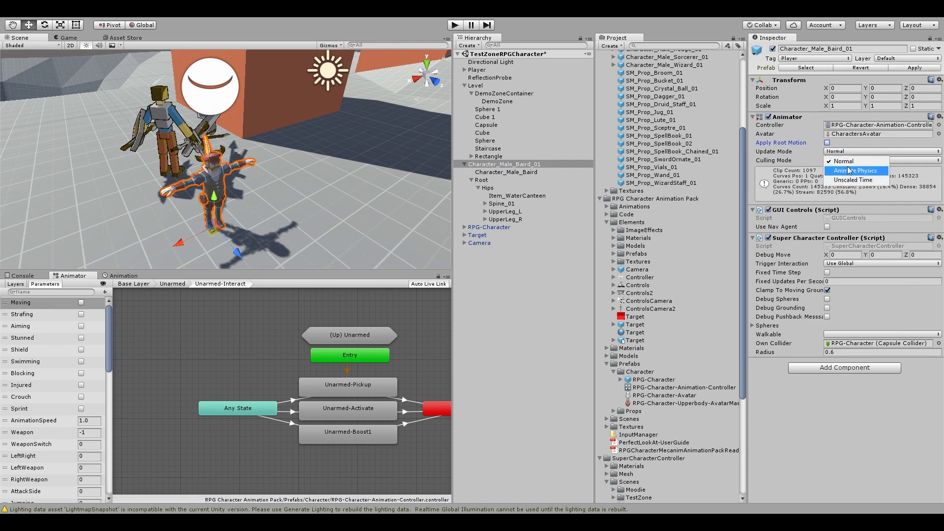
left_click(840, 166)
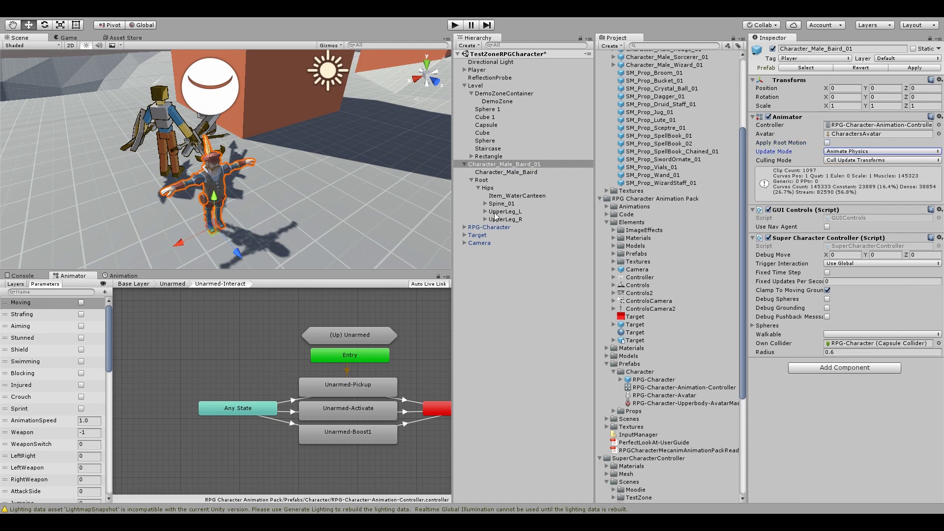
- Copy the RPG Character Controller component from RPG-Character and paste it as new onto Character_Male_Baird_01
left_click(494, 228)
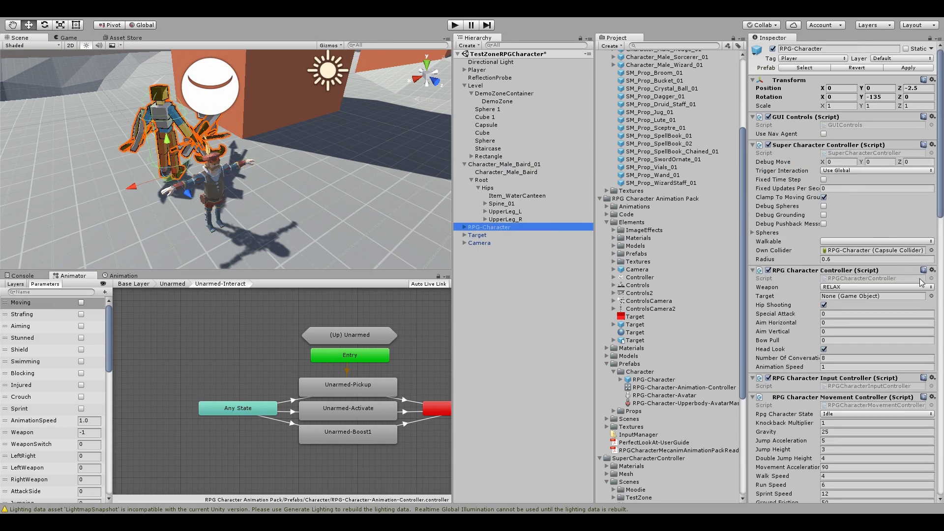
left_click(933, 272)
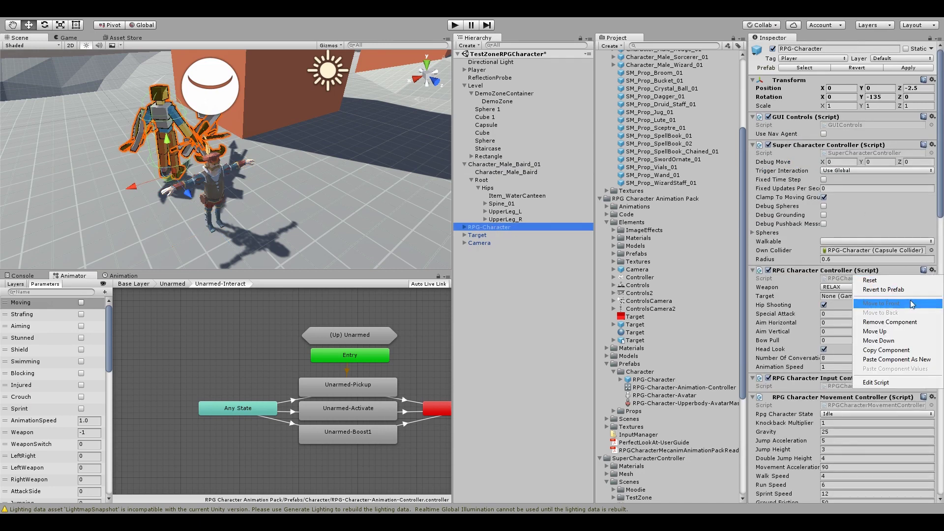
left_click(890, 353)
left_click(524, 165)
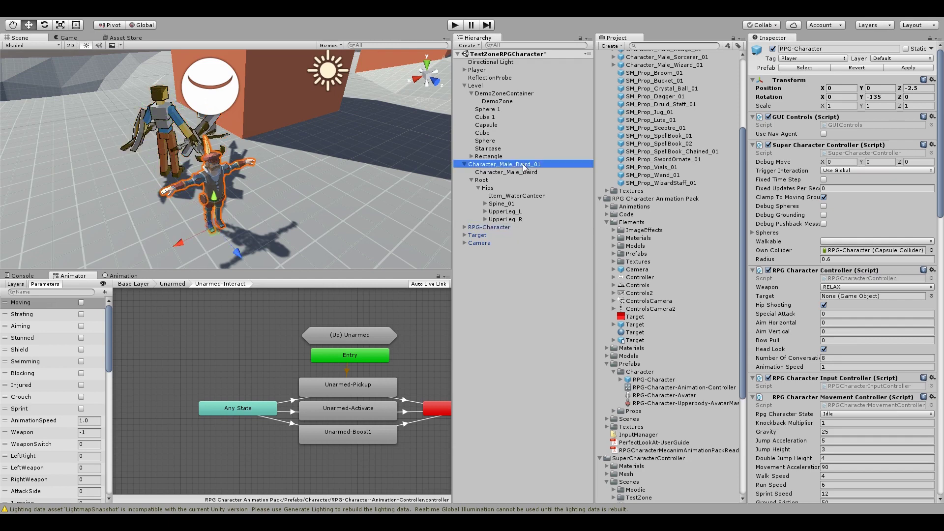
left_click(938, 237)
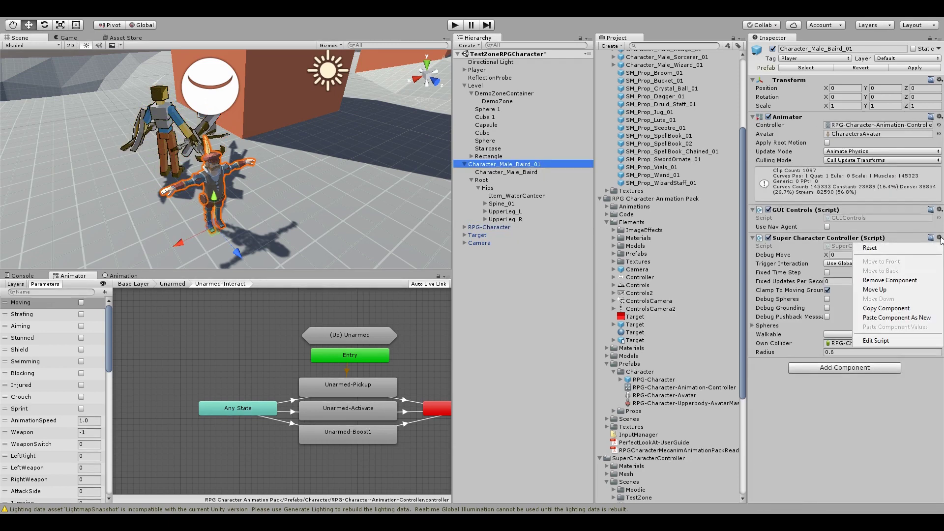
left_click(895, 320)
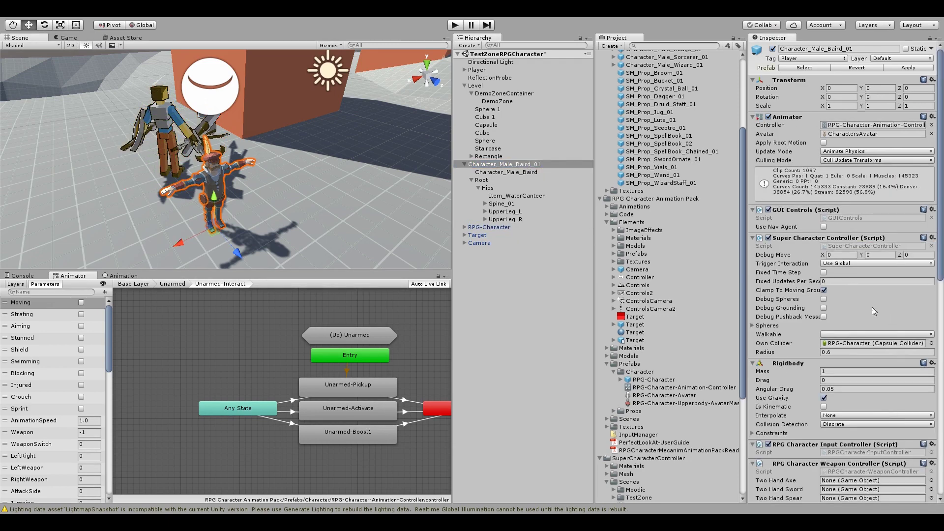
scroll(869, 305, "down", 2)
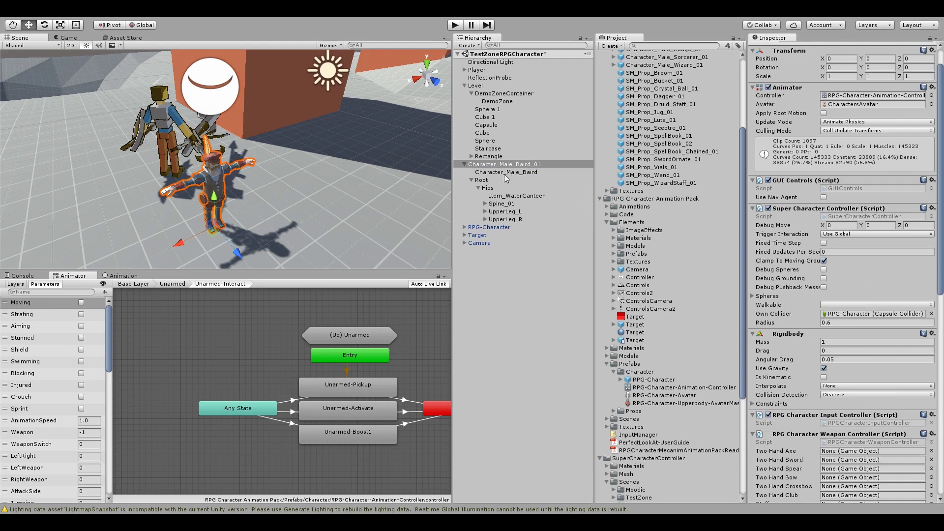
- Copy the Perfect Look At component from RPG-Character and paste it as new onto Character_Male_Baird_01
left_click(500, 228)
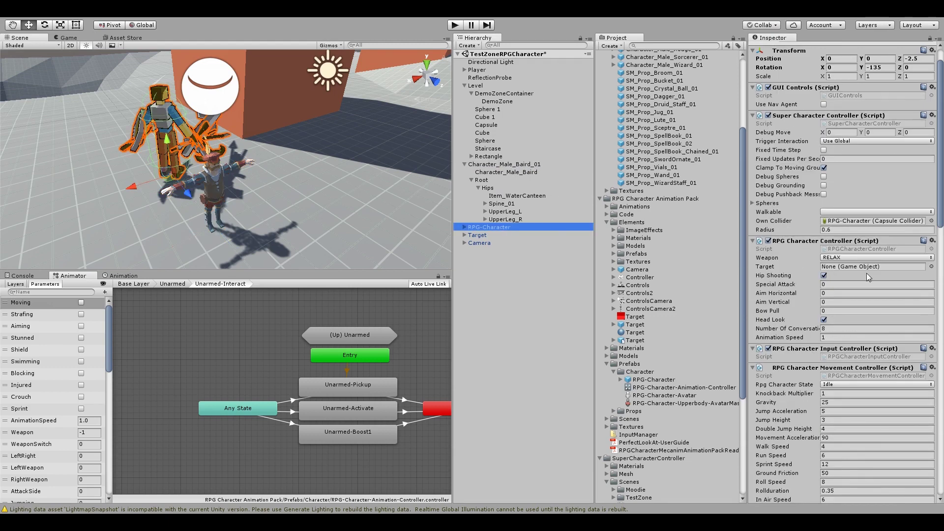
scroll(866, 273, "down", 8)
scroll(860, 297, "down", 2)
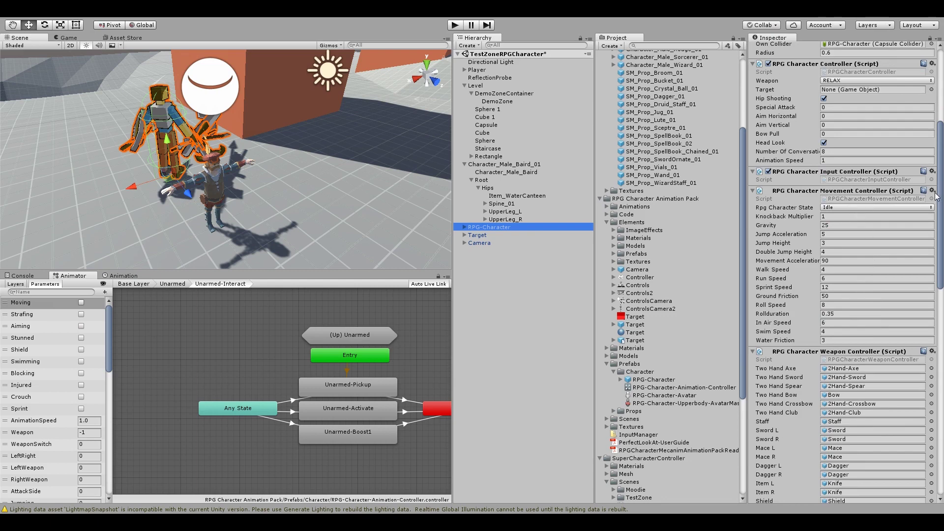
scroll(910, 230, "down", 10)
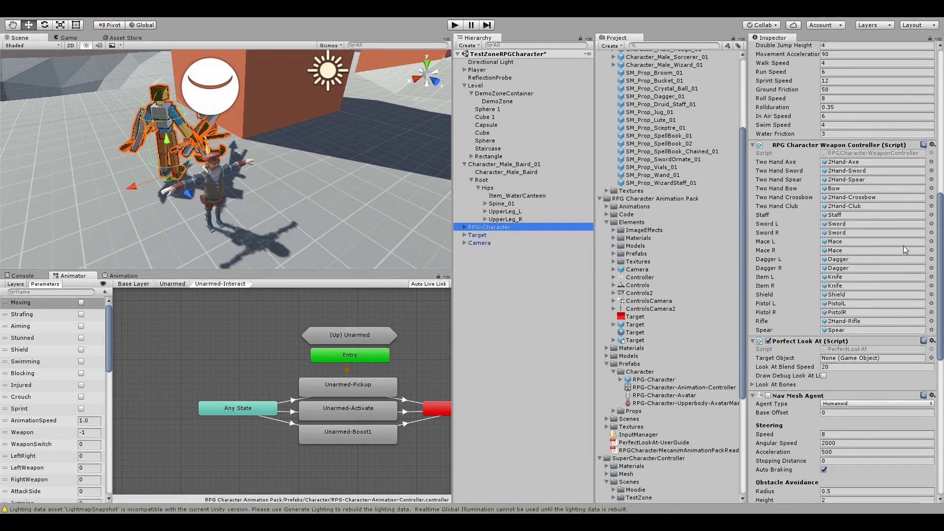
left_click(931, 311)
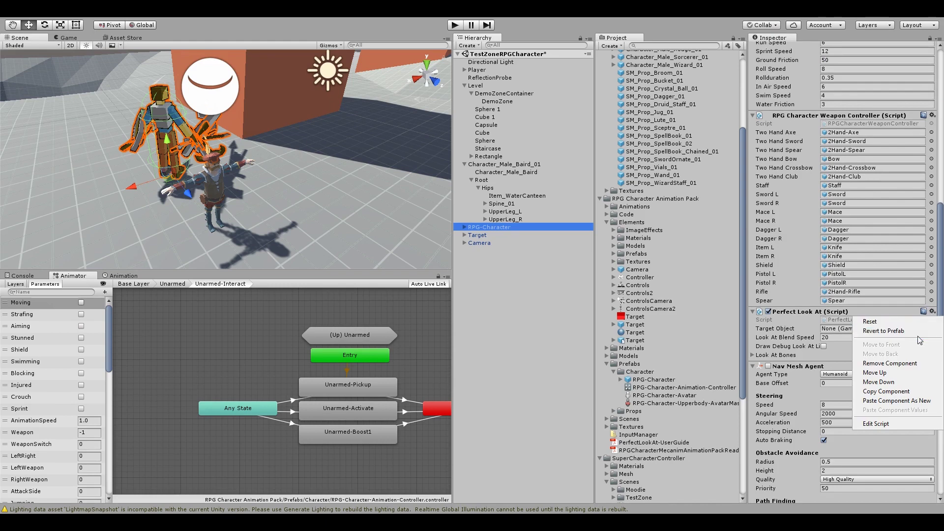
left_click(893, 391)
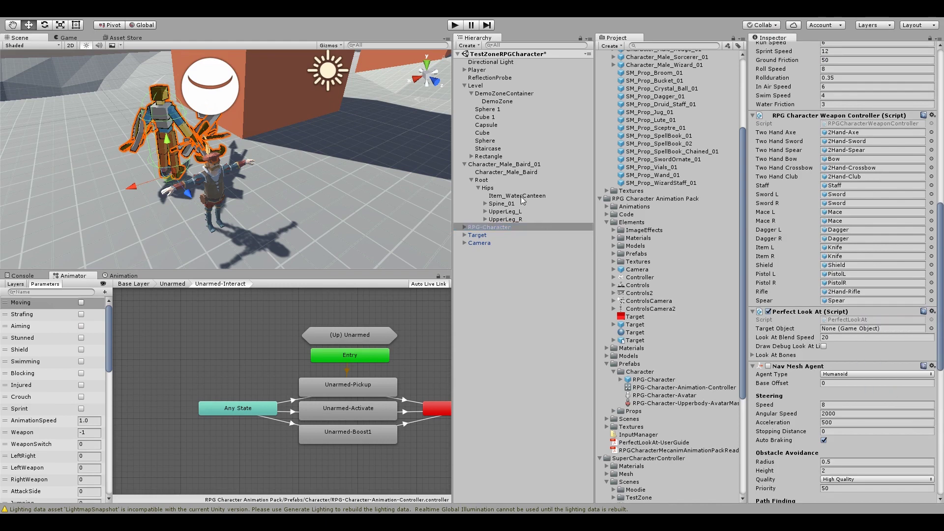
left_click(494, 167)
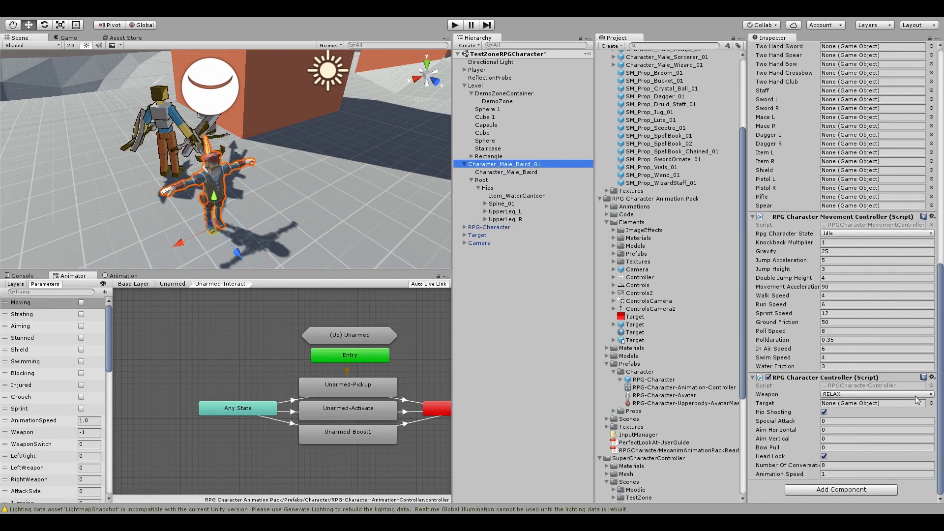
left_click(931, 378)
left_click(901, 453)
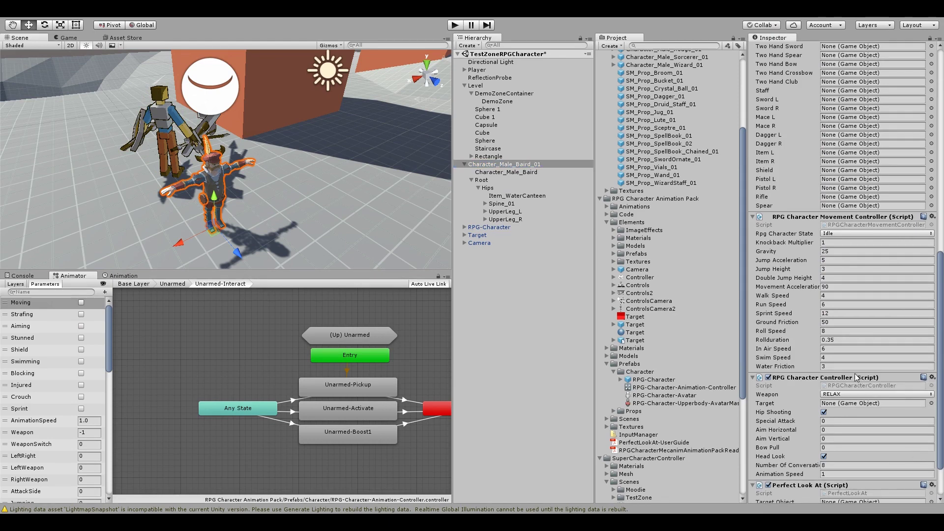
- Assign the scene's Target as the Target Object of Character_Male_Baird_01's Perfect Look At component
scroll(797, 333, "down", 3)
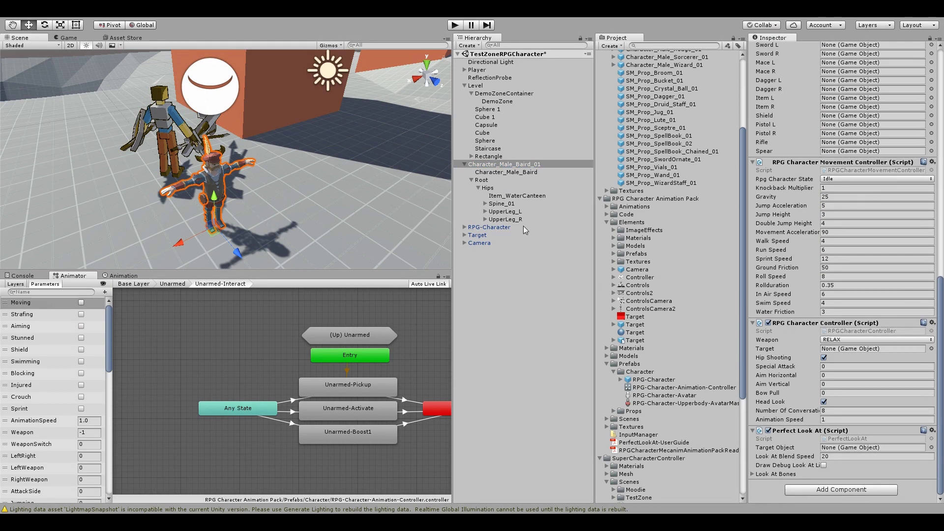
left_click(482, 235)
left_click_drag(482, 237, 854, 450)
- Copy the Nav Mesh Agent component from RPG-Character and paste it as new onto Character_Male_Baird_01
left_click(493, 229)
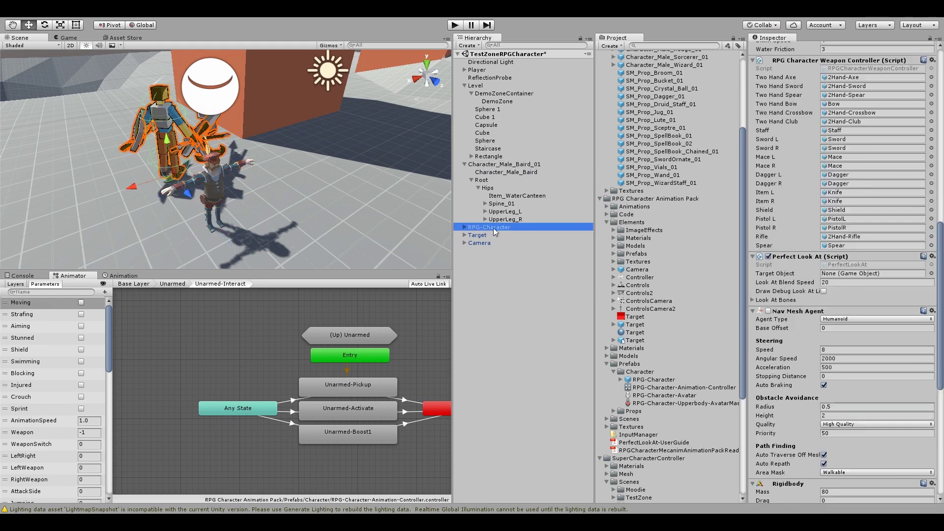
scroll(865, 357, "down", 1)
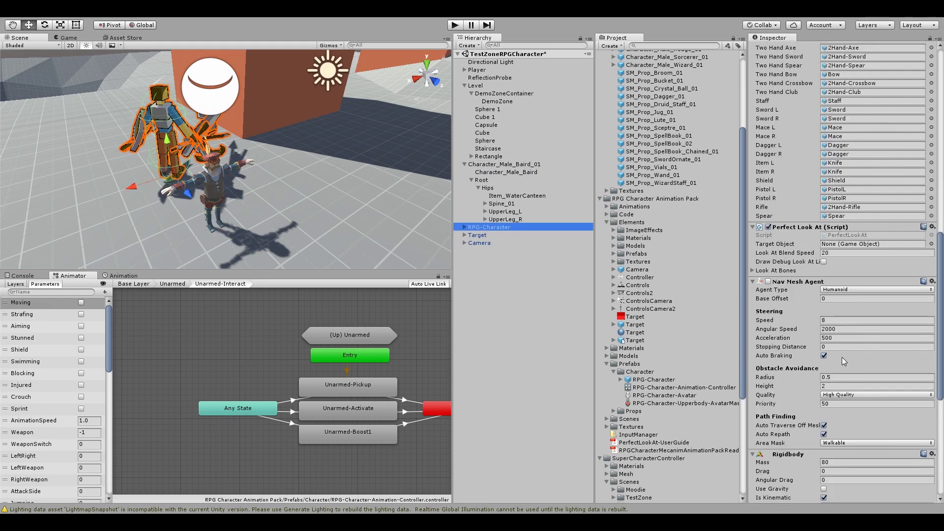
left_click(931, 282)
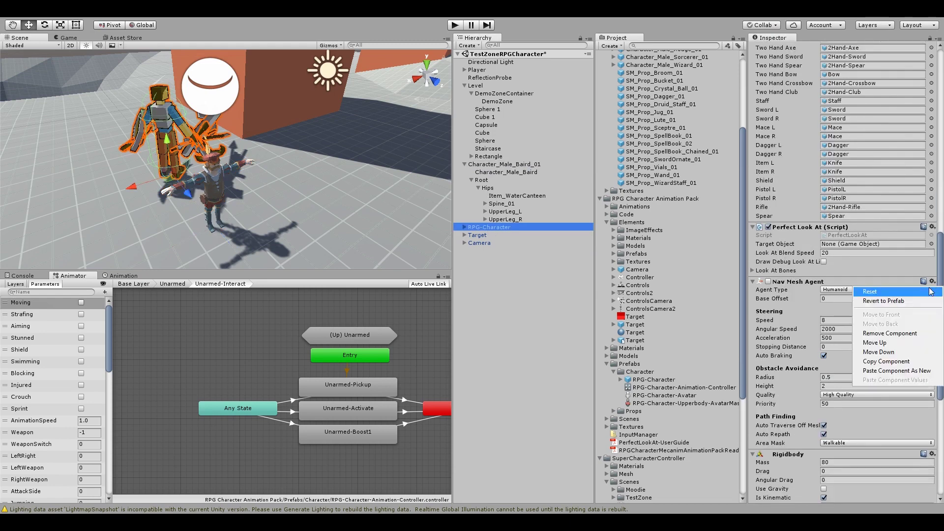
left_click(897, 362)
left_click(536, 165)
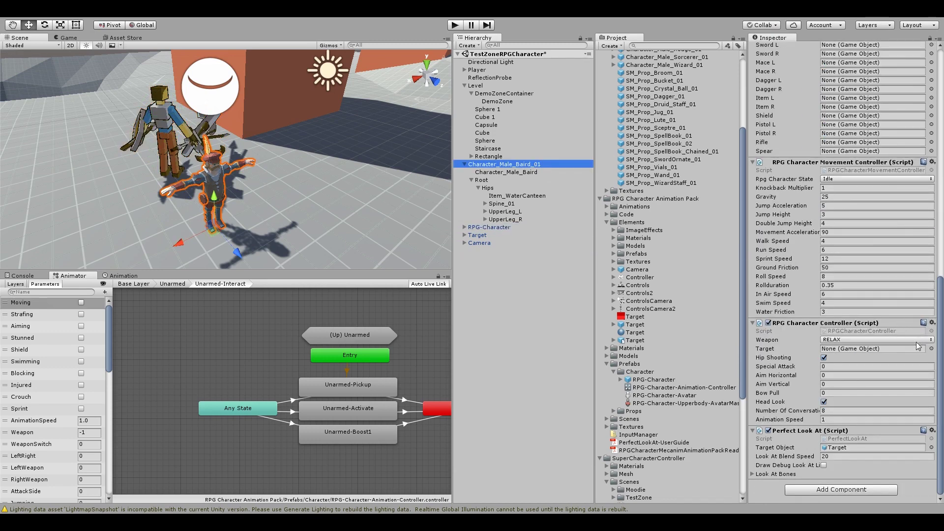
left_click(932, 436)
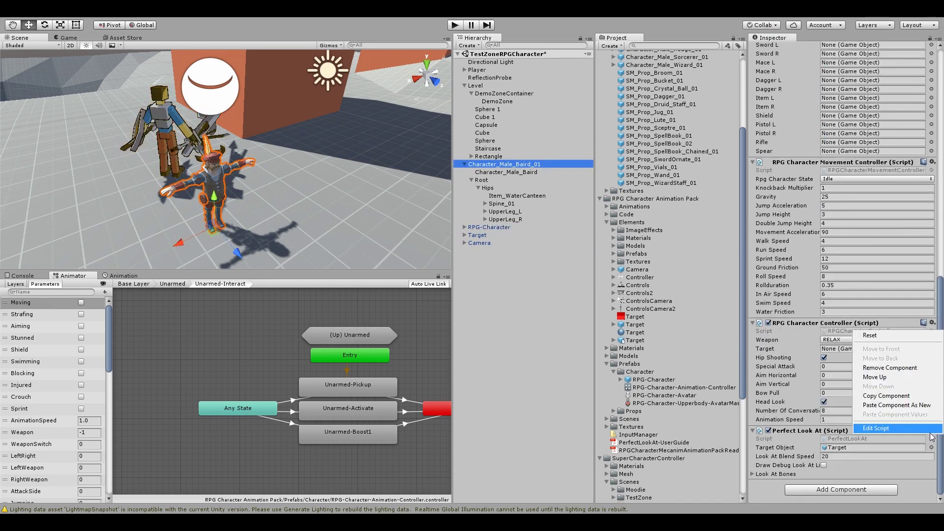
left_click(908, 406)
- Copy RPG-Character's Rigidbody component and paste its values into the existing Rigidbody on Character_Male_Baird_01
left_click(495, 226)
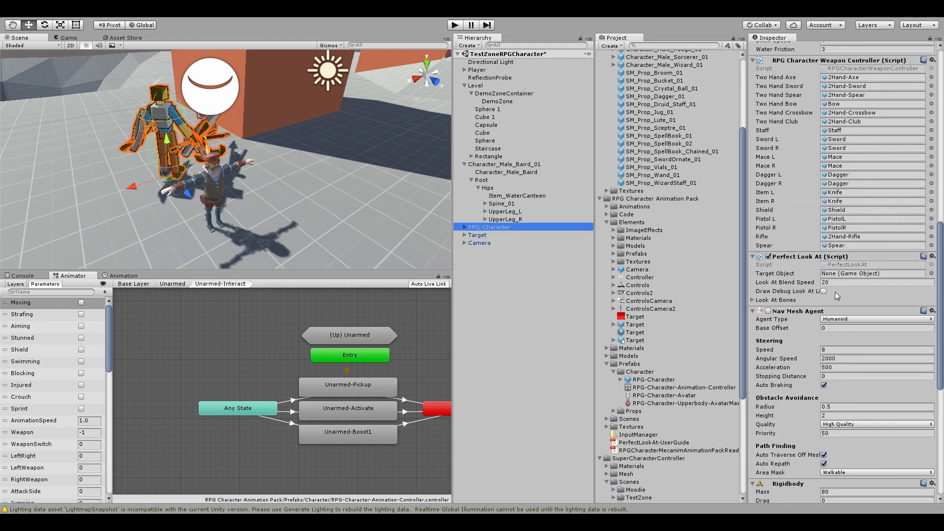
scroll(834, 291, "down", 5)
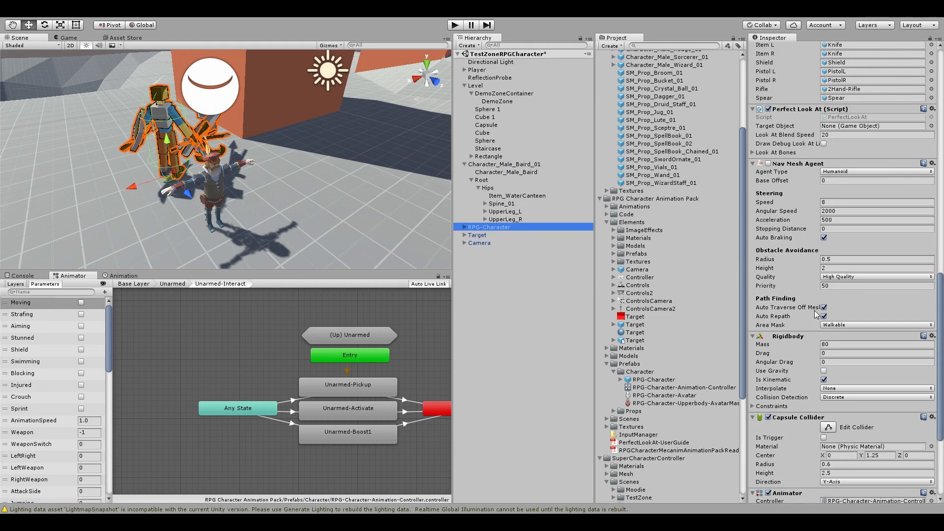
left_click(932, 336)
left_click(887, 411)
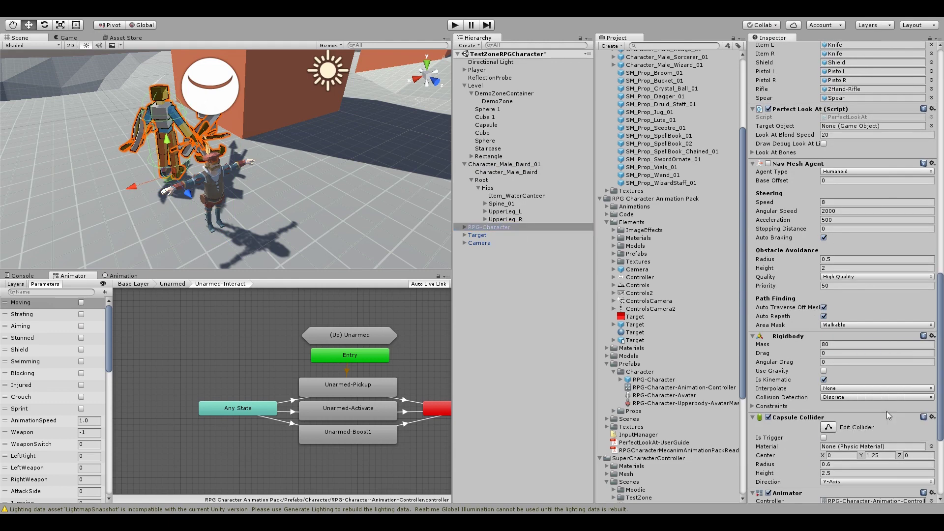
left_click(506, 165)
scroll(907, 320, "down", 10)
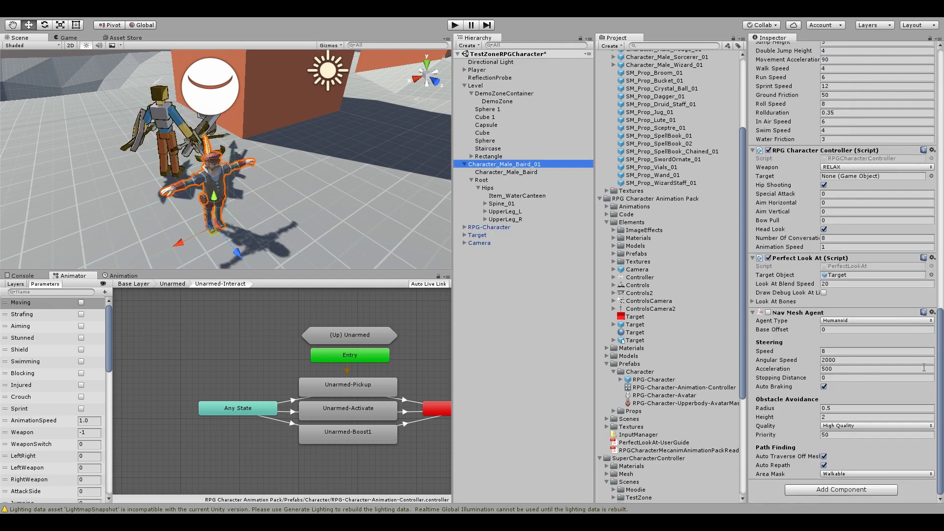
scroll(881, 208, "up", 9)
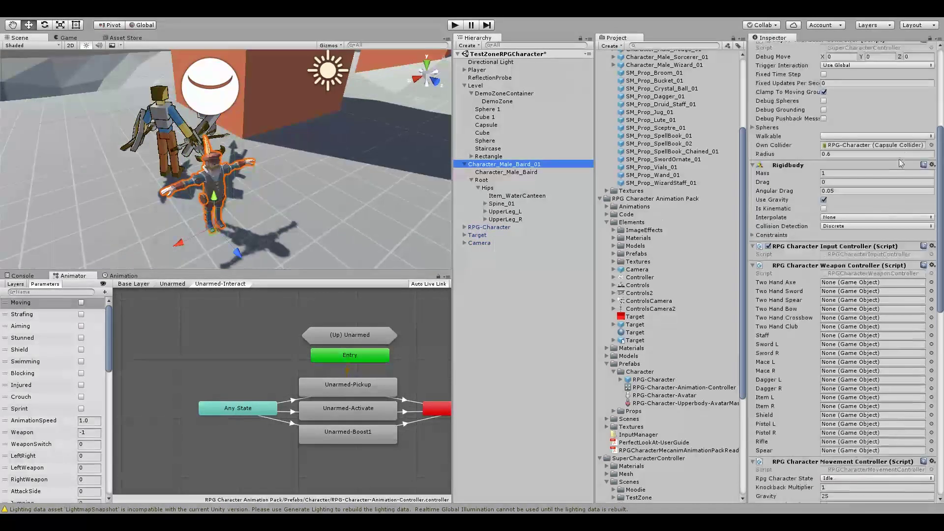
left_click(932, 165)
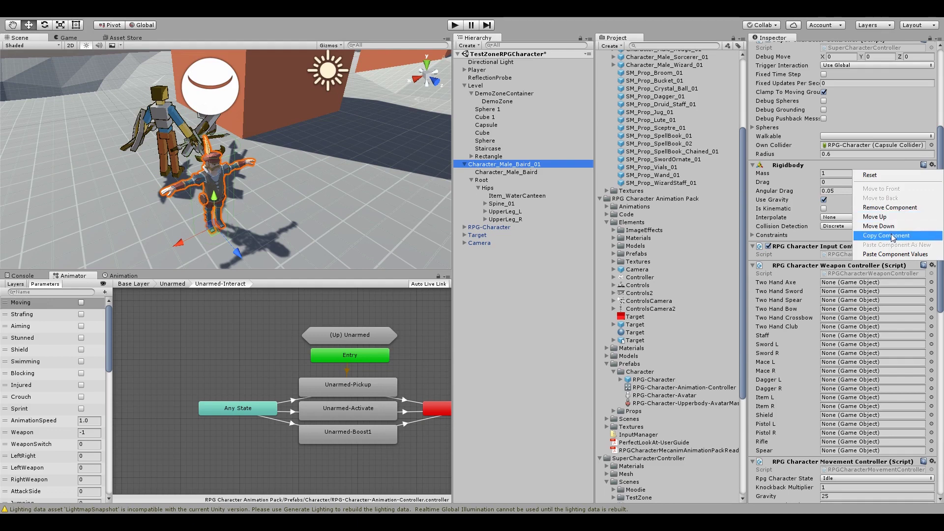
left_click(885, 252)
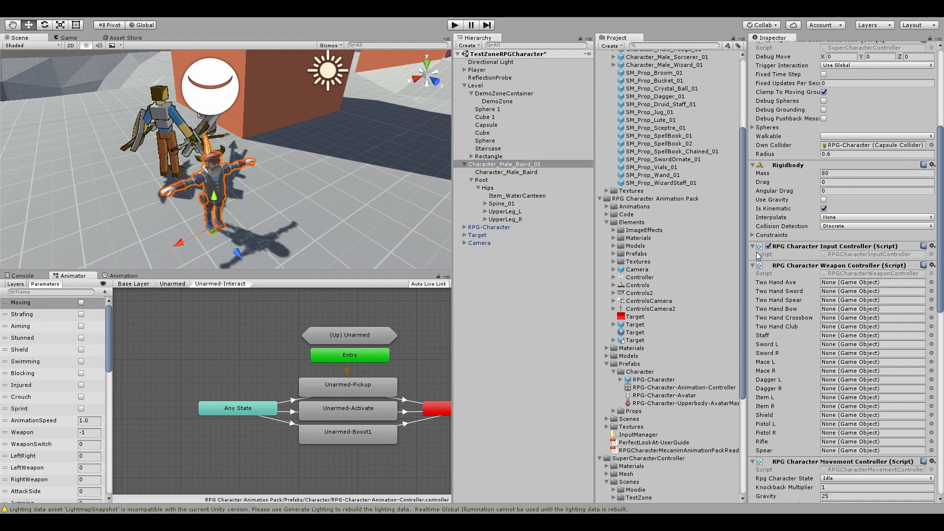
- Copy the Capsule Collider component from RPG-Character and paste it as new onto Character_Male_Baird_01
left_click(491, 227)
scroll(857, 332, "down", 10)
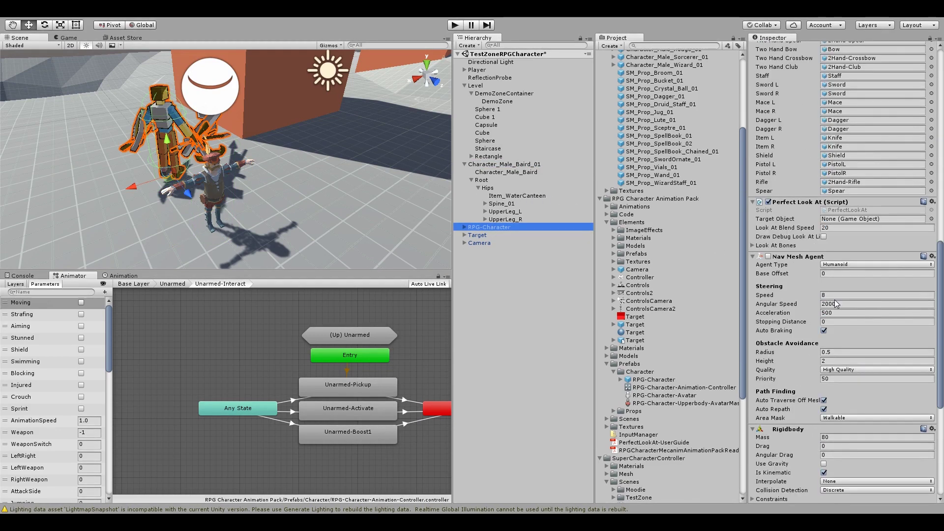
scroll(836, 302, "down", 6)
scroll(855, 345, "down", 1)
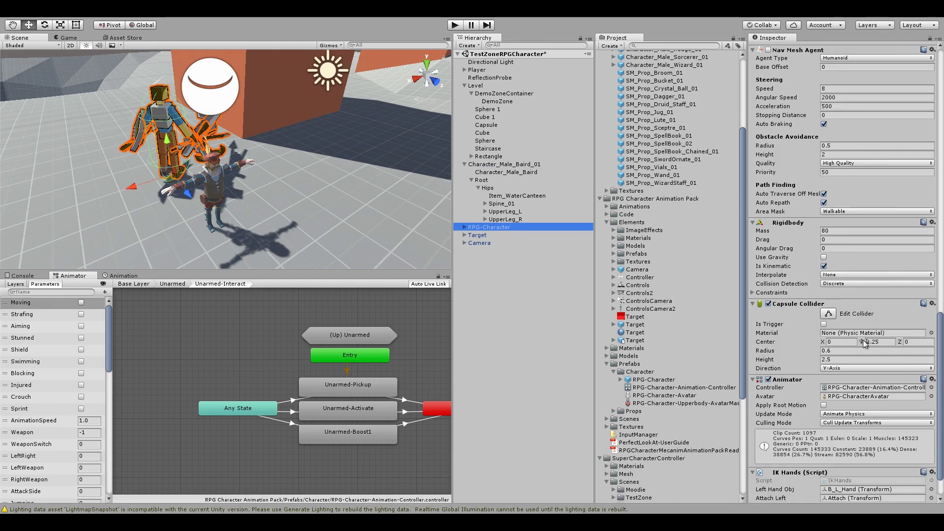
left_click(932, 304)
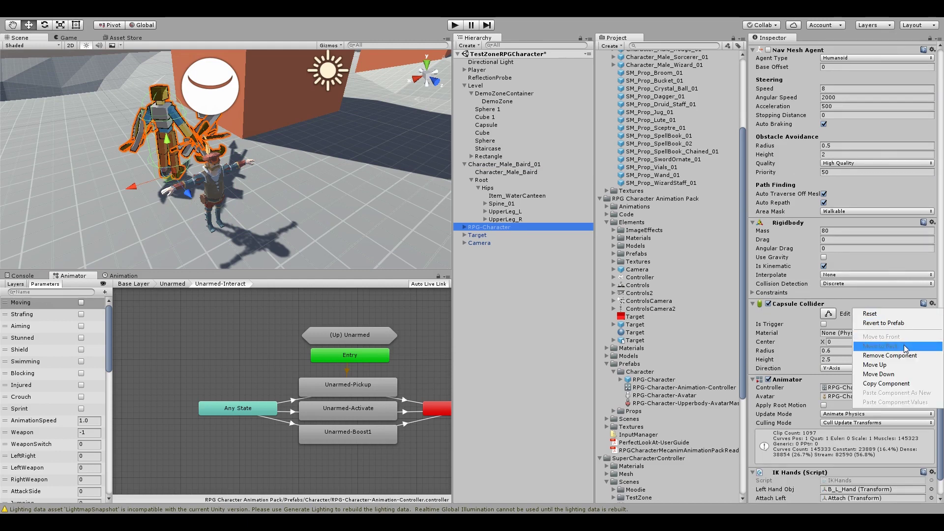
left_click(891, 384)
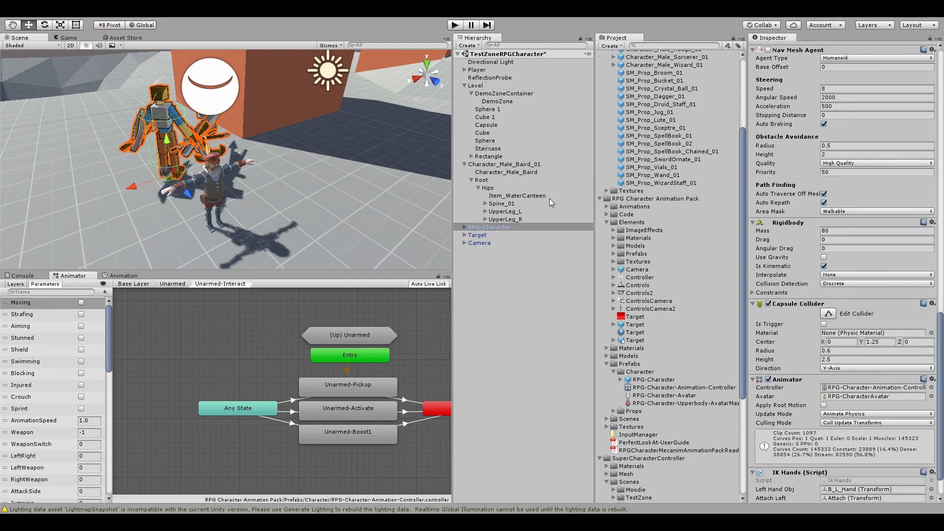
left_click(502, 164)
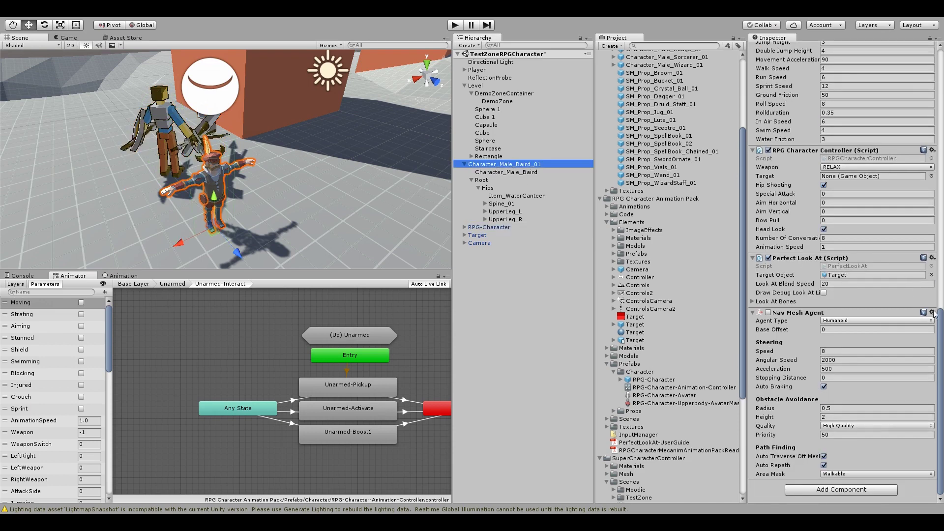
left_click(932, 312)
left_click(907, 394)
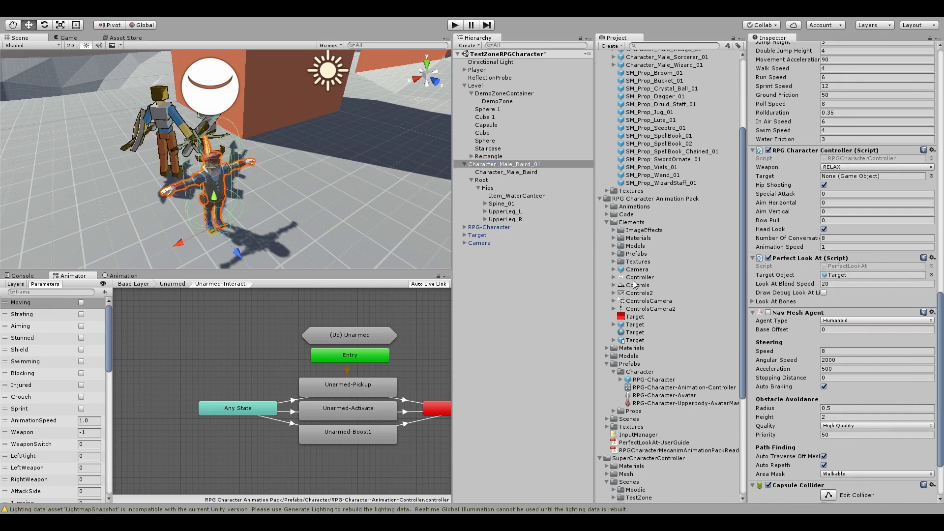
- Copy the IK Hands component from RPG-Character and paste it as new onto Character_Male_Baird_01
left_click(501, 228)
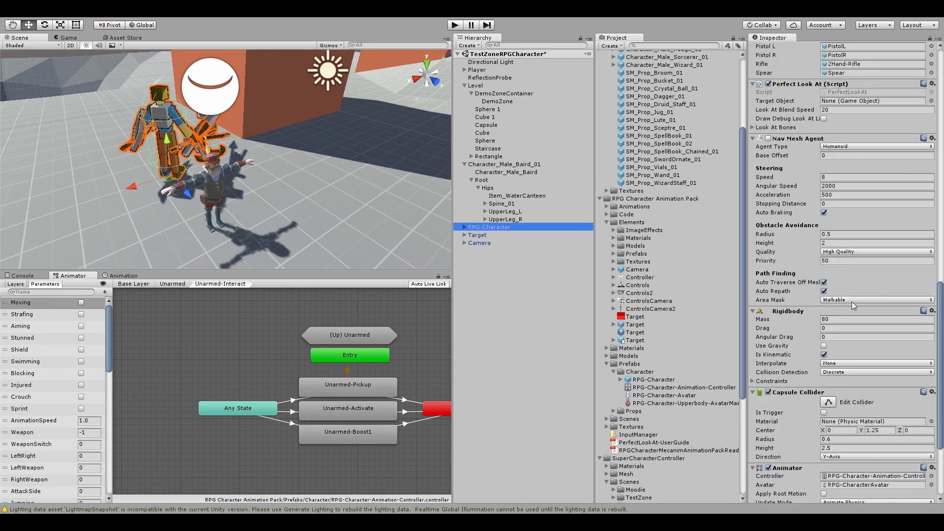
scroll(883, 319, "down", 10)
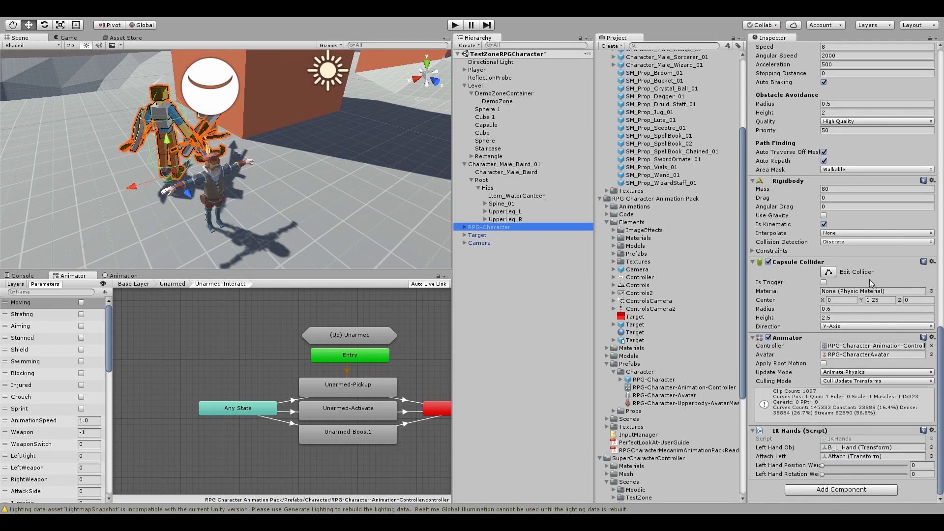
left_click(931, 430)
left_click(904, 406)
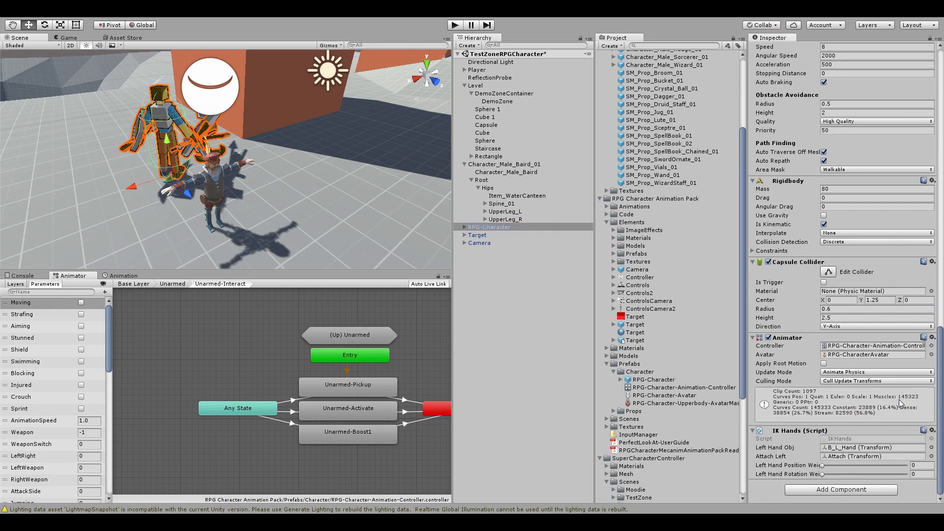
left_click(495, 166)
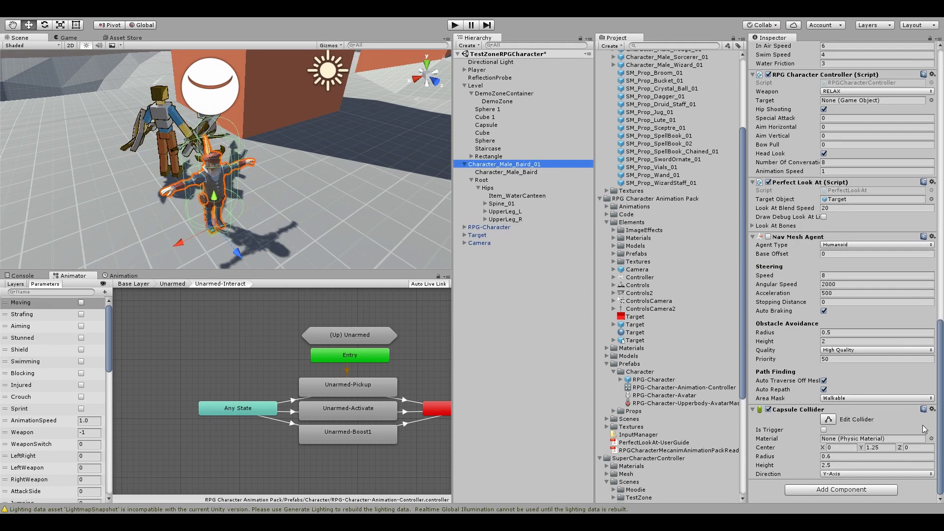
left_click(932, 409)
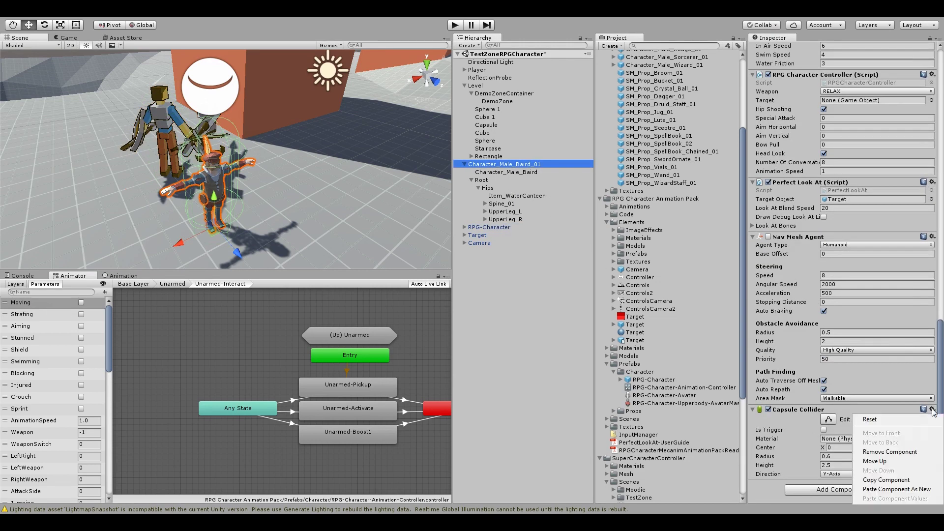
left_click(908, 490)
- Expand Character_Male_Baird_01's spine and left arm bones and assign Hand_L as the Left Hand Obj of its IK Hands component
scroll(782, 387, "down", 2)
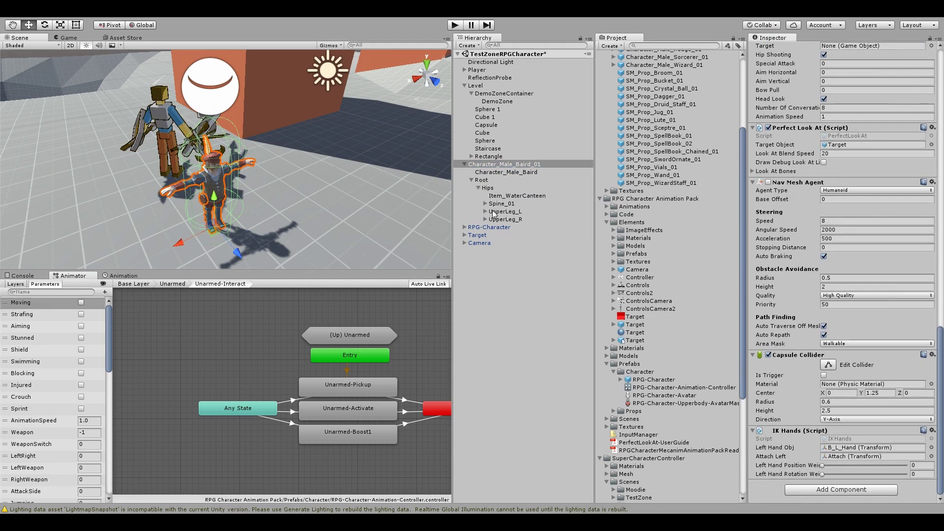
left_click(485, 203)
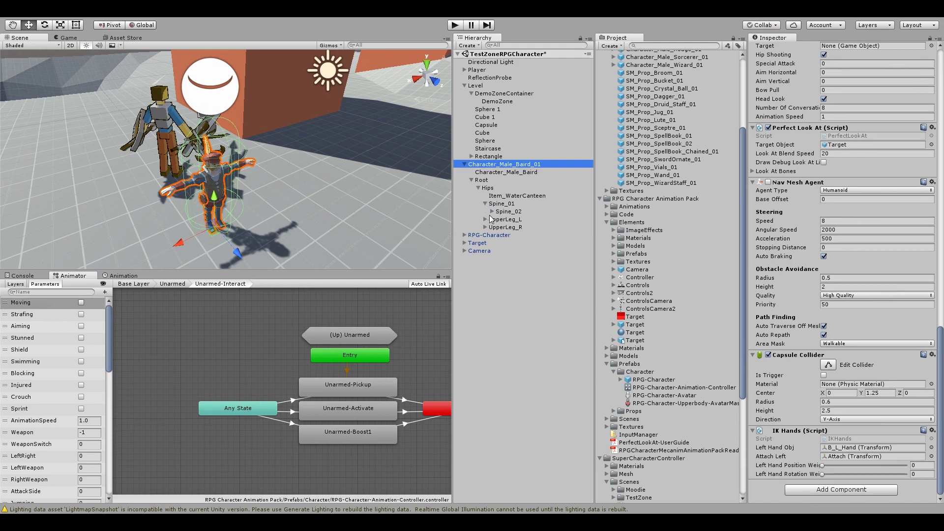
left_click(492, 212)
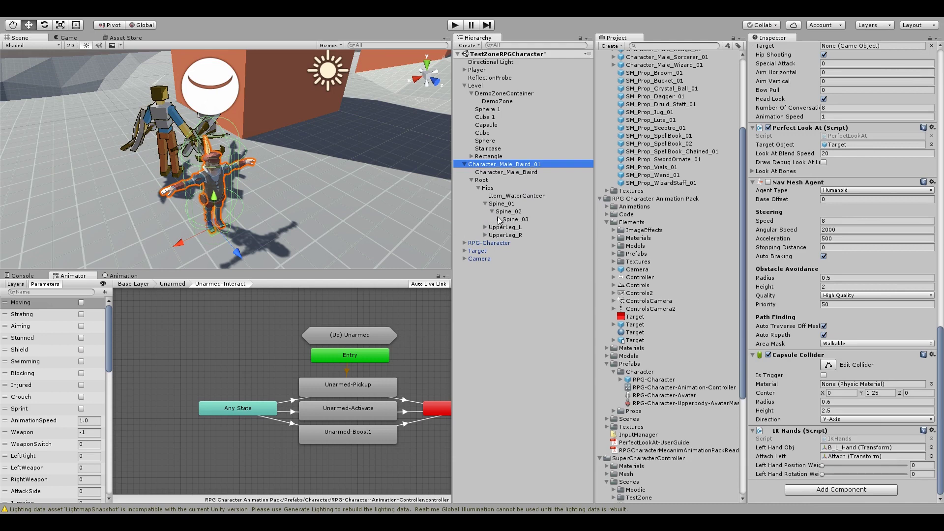
left_click(498, 219)
left_click(506, 227)
left_click(514, 235)
left_click(519, 243)
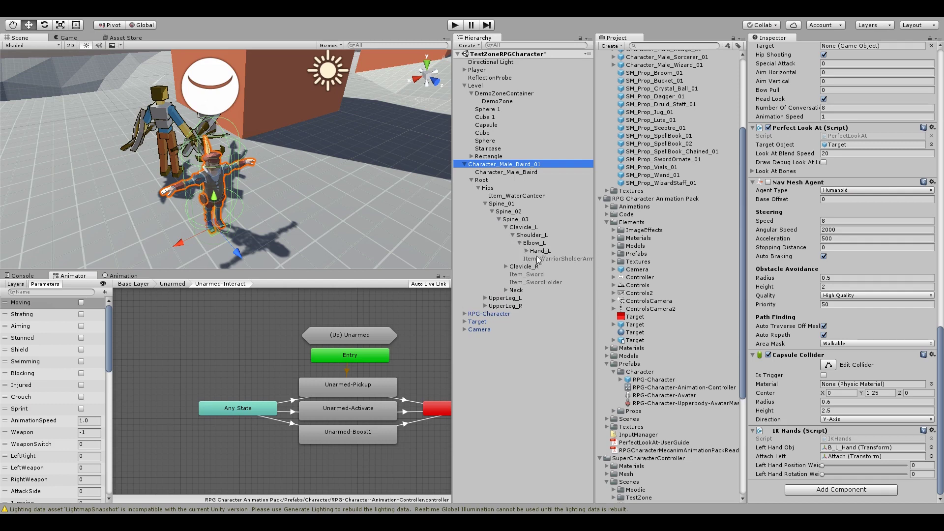
left_click_drag(543, 253, 847, 452)
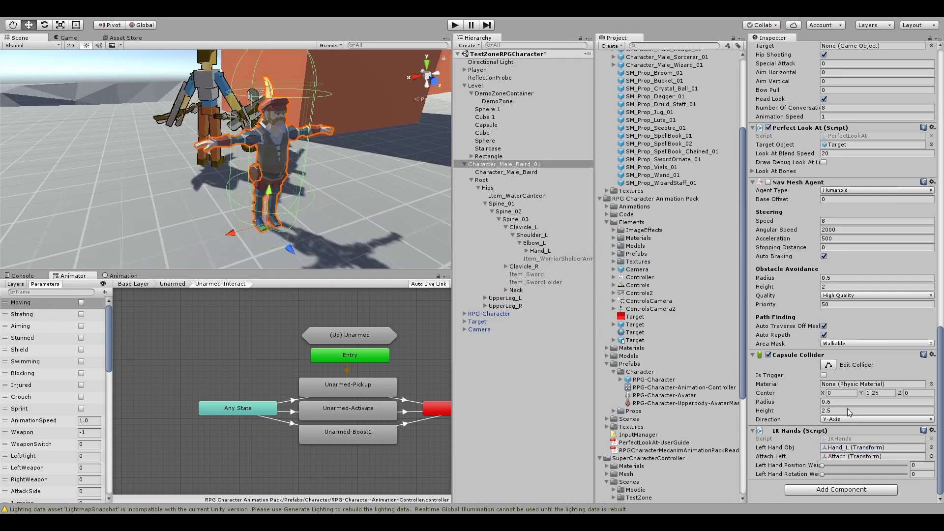
- Set Character_Male_Baird_01's Capsule Collider to height 2, center Y 1 and radius 0.4
left_click(838, 412)
type("2")
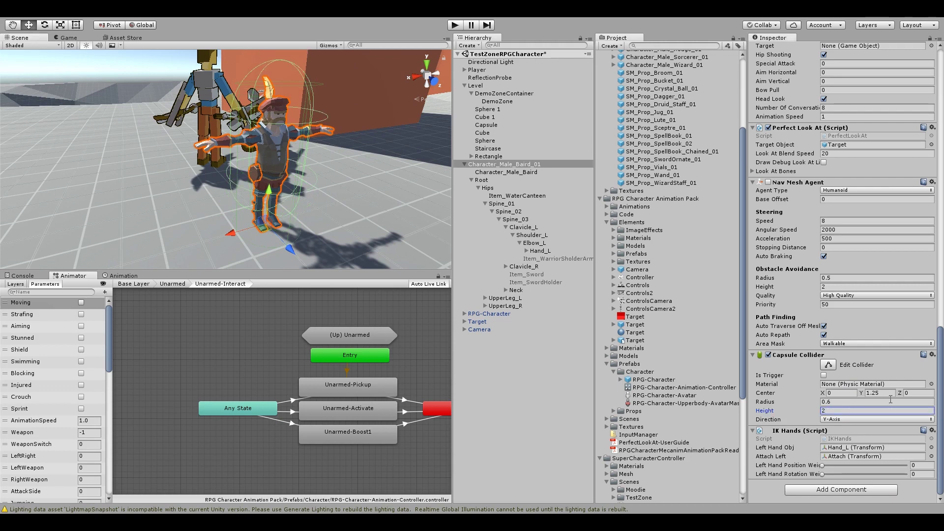
left_click(882, 393)
type("1")
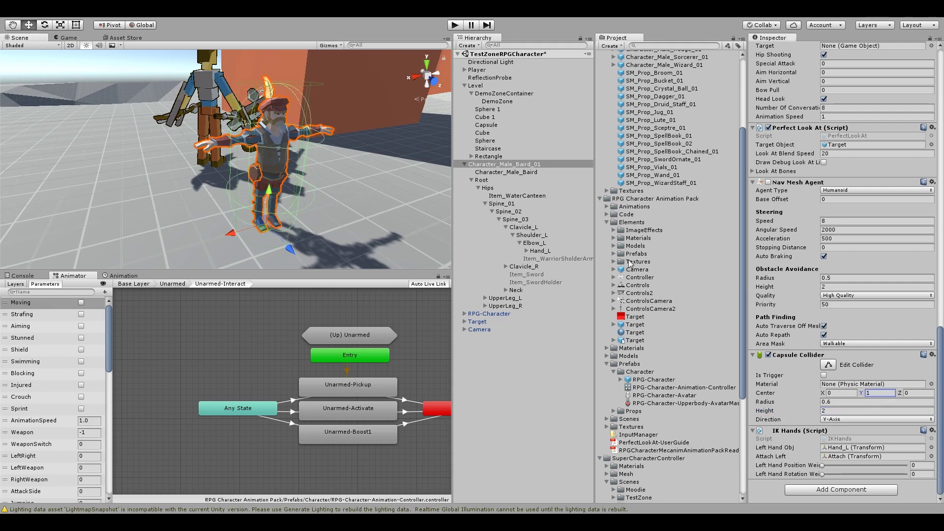
left_click(785, 401)
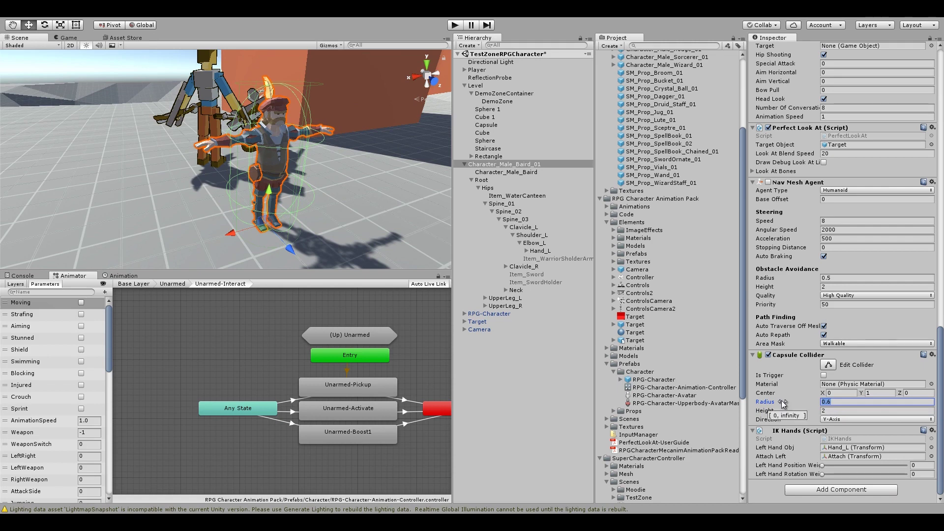
type("0.4")
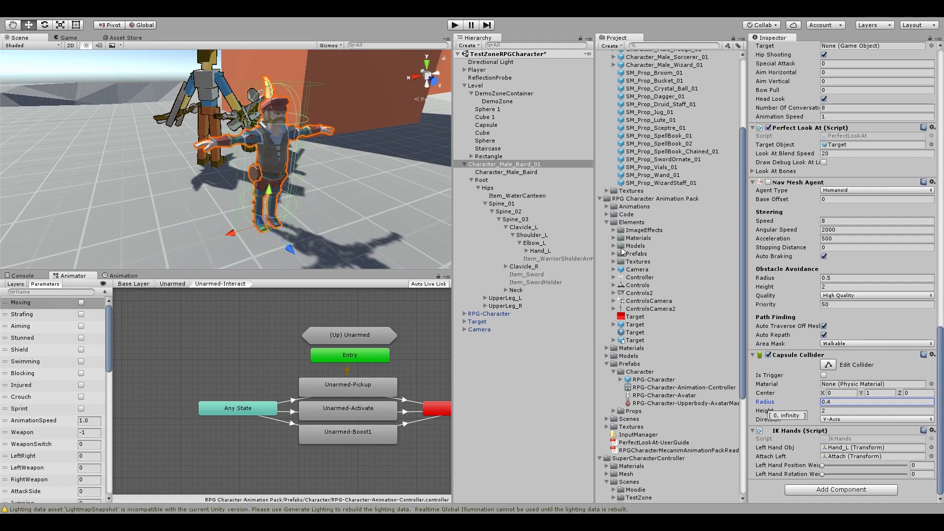
- Enable Debug Spheres on Character_Male_Baird_01's Super Character Controller
scroll(863, 227, "up", 10)
scroll(863, 227, "up", 10)
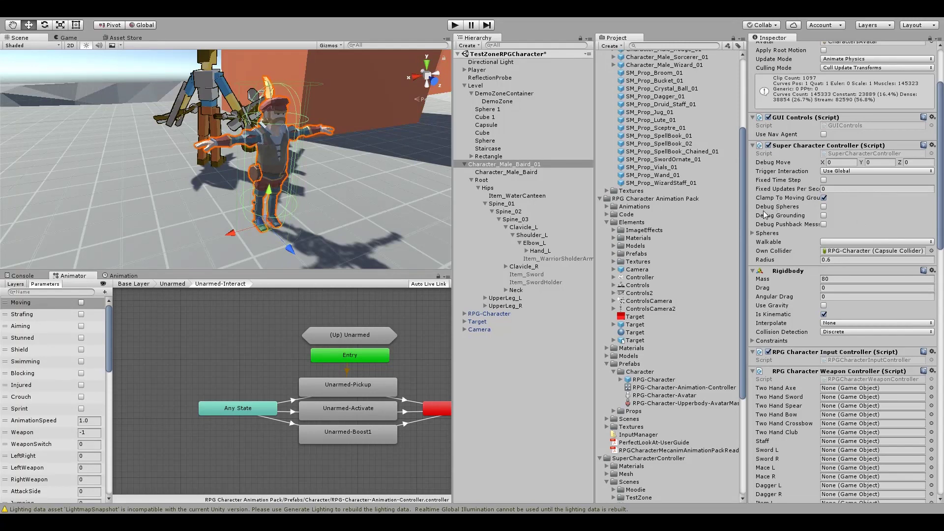
left_click(824, 207)
left_click_drag(363, 145, 354, 186, "alt")
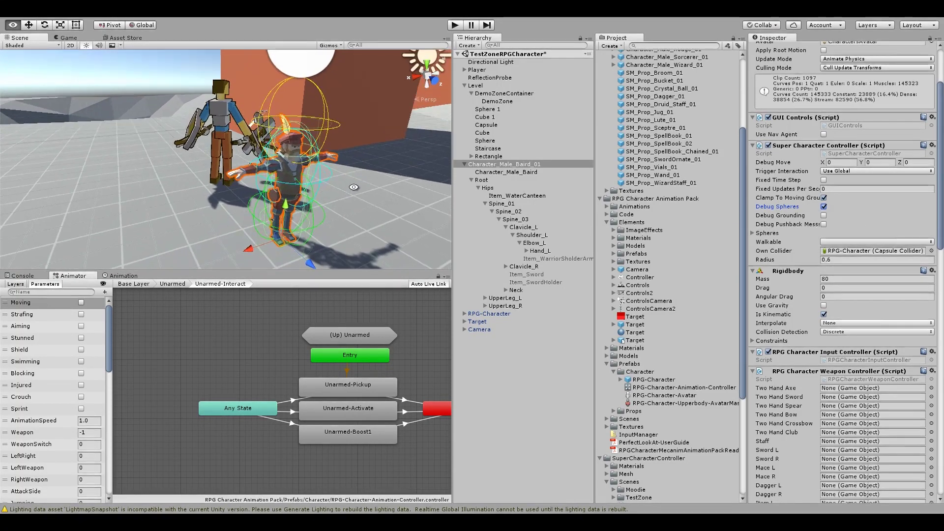
- Expand all three Spheres elements of the Super Character Controller and set its Radius to 0.4
left_click(753, 233)
left_click(759, 251)
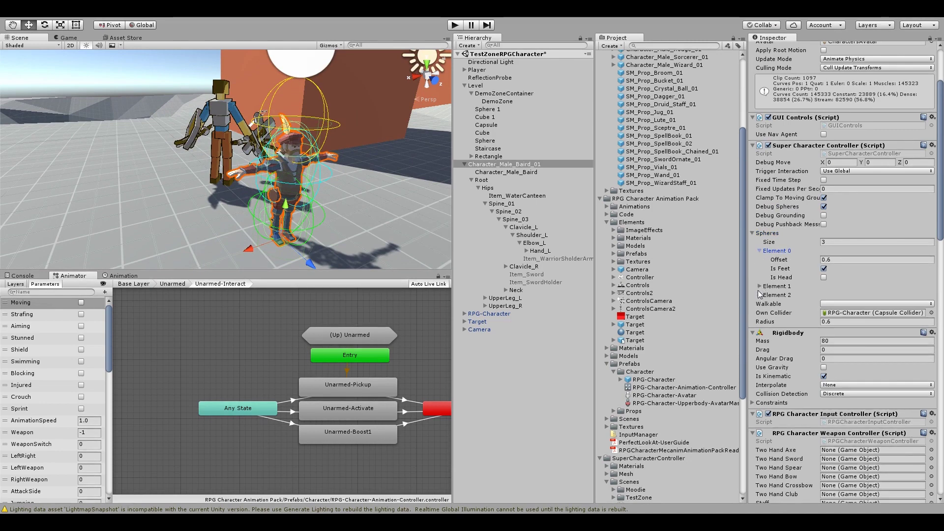
left_click(759, 287)
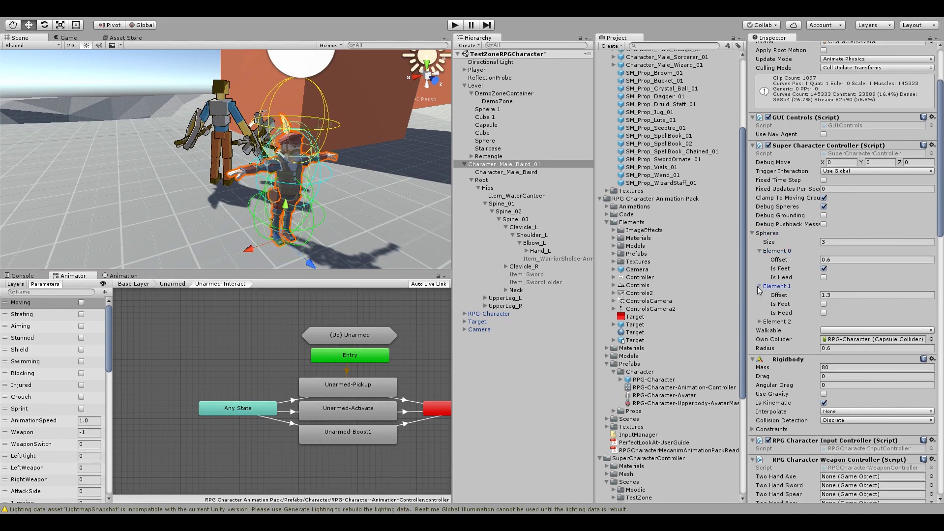
left_click(759, 322)
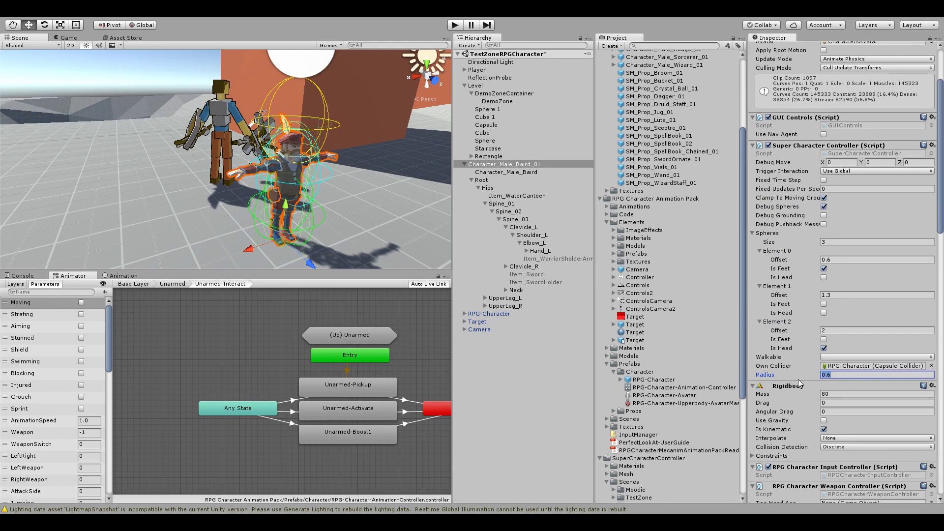
type(".4")
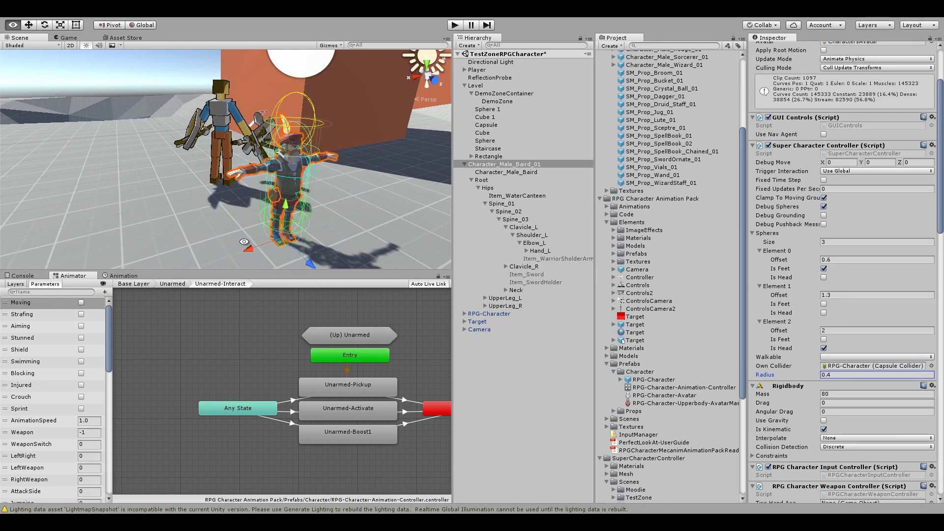
left_click_drag(245, 242, 360, 165, "alt")
- Disable Character_Male_Baird_01's Capsule Collider component and view the character's debug spheres up close
scroll(887, 356, "down", 15)
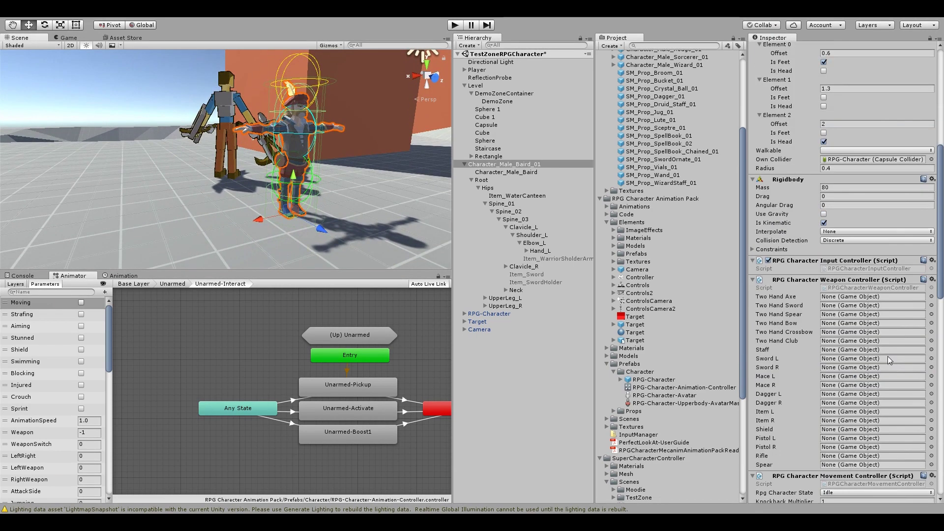
scroll(887, 356, "down", 5)
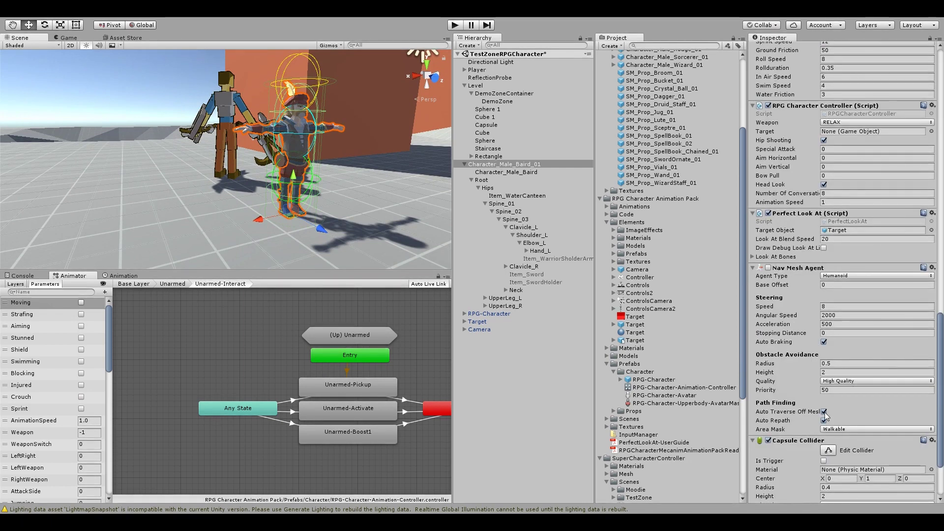
left_click(769, 441)
left_click_drag(382, 186, 367, 204, "alt")
scroll(367, 204, "up", 3)
middle_click_drag(367, 204, 373, 207)
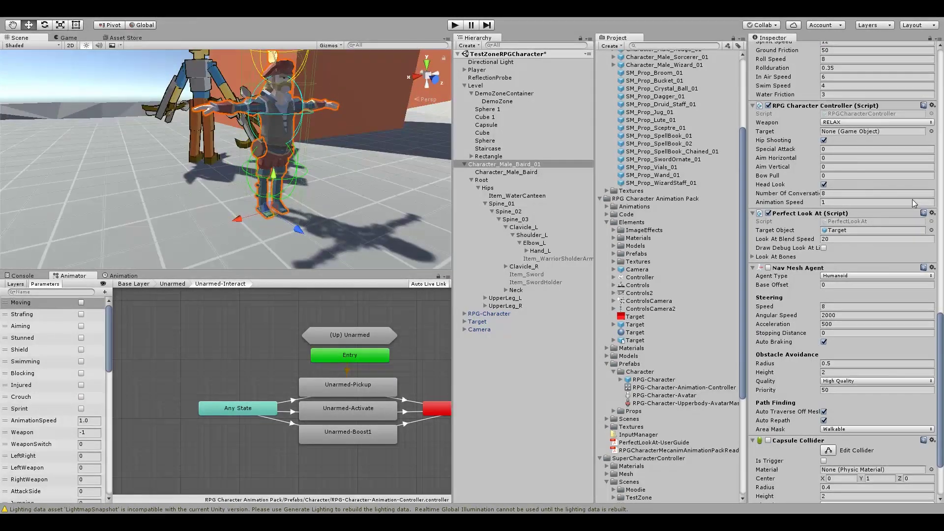
- Set the Offset of the Super Character Controller's head sphere, Element 2, to 1.4
scroll(885, 197, "down", 15)
scroll(875, 237, "up", 5)
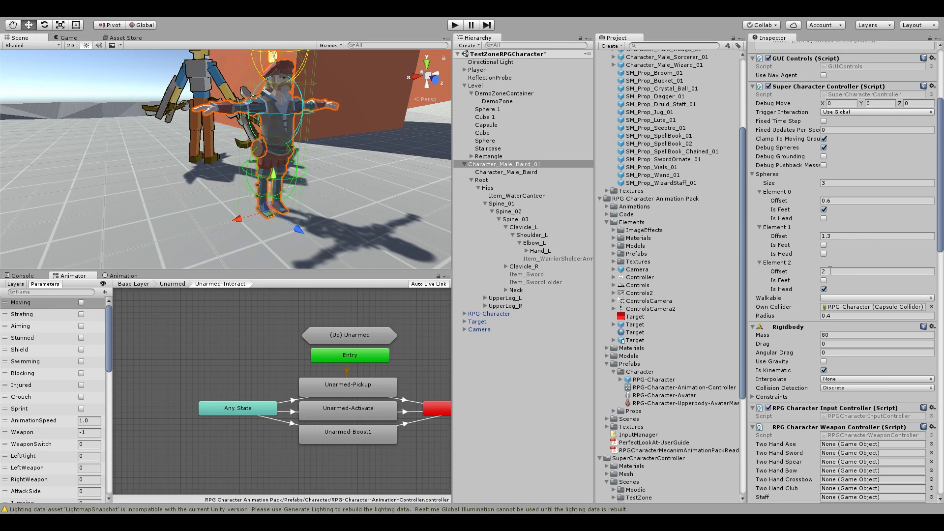
left_click(830, 270)
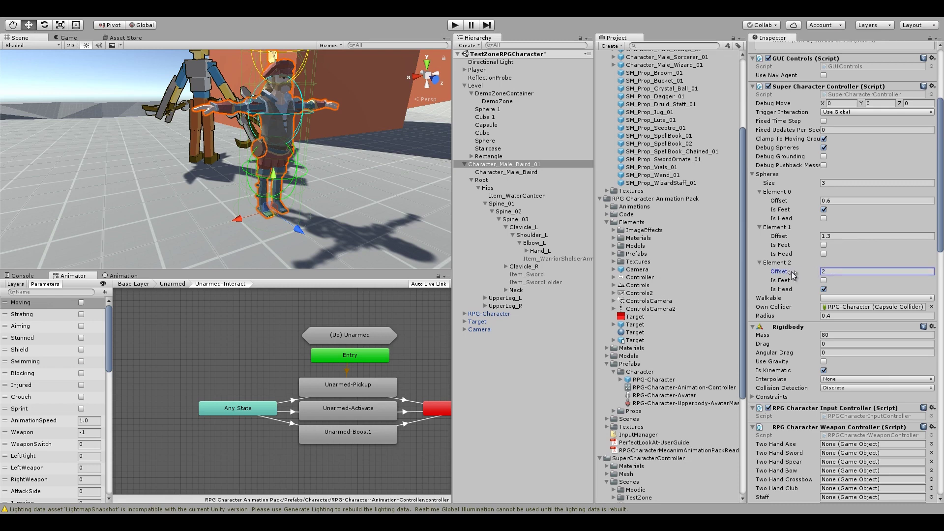
left_click_drag(792, 274, 794, 275)
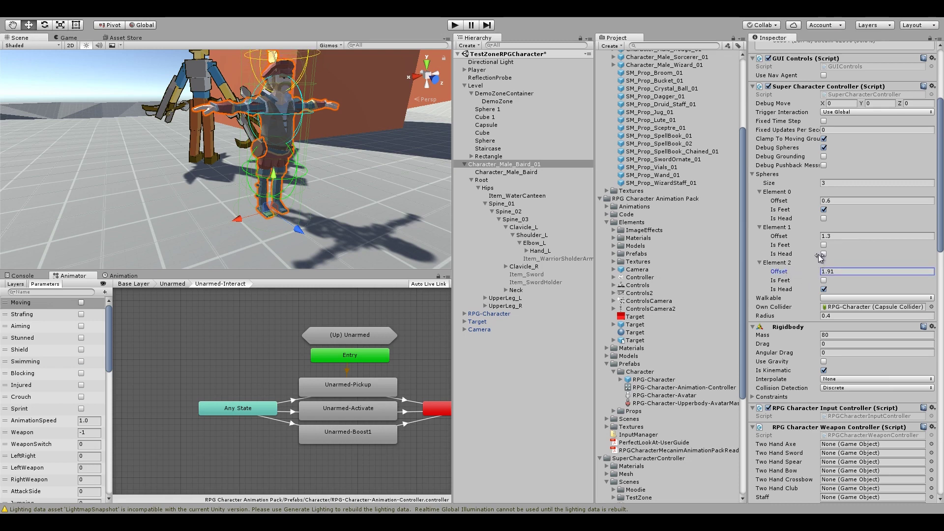
key("ctrl+z")
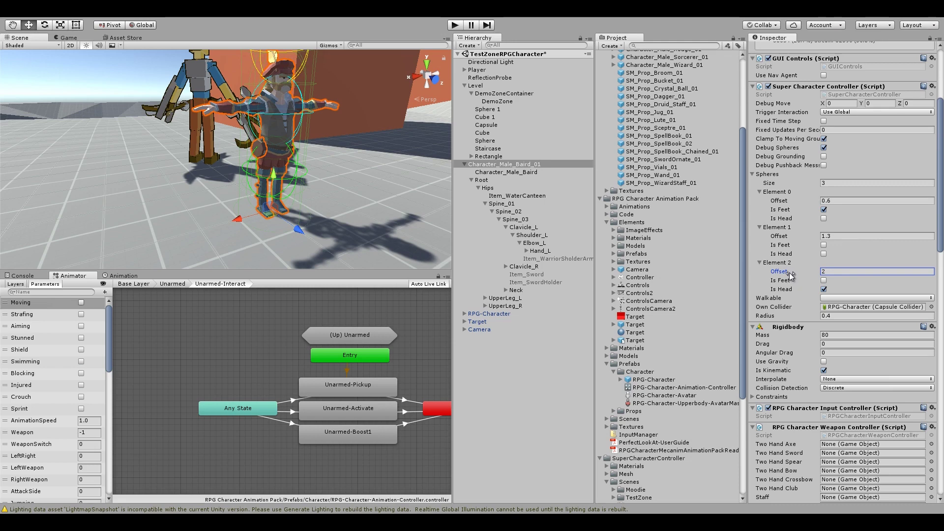
left_click_drag(782, 275, 775, 274)
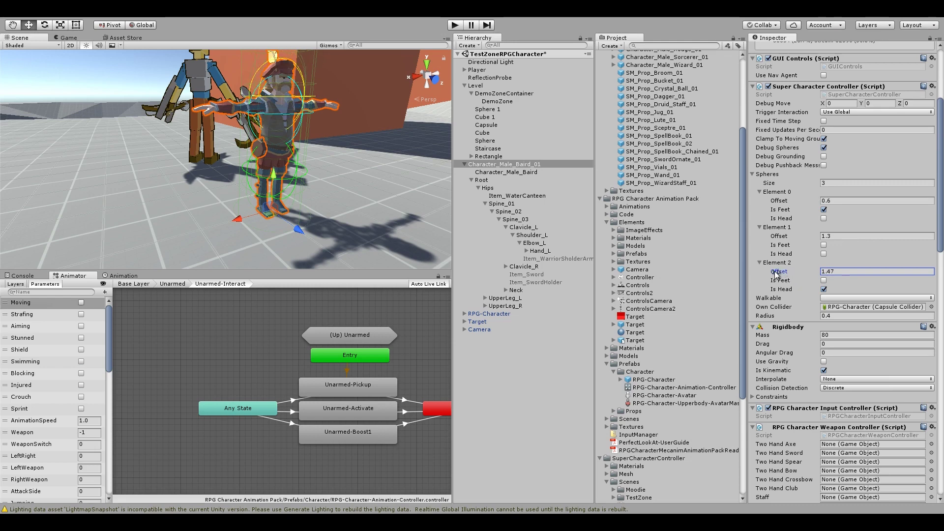
left_click(789, 274)
type("1.4")
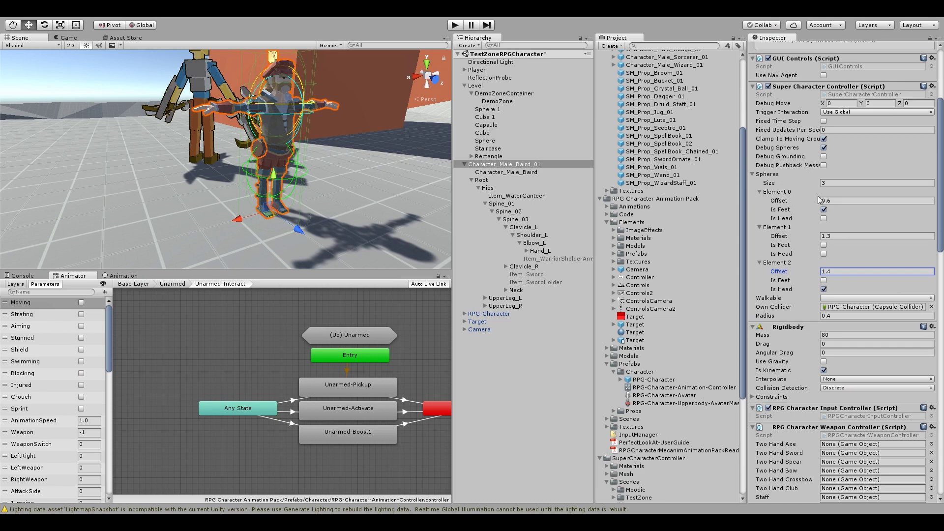
- Set the Super Character Controller's sphere Offsets to 0.4 for Element 0 and 0.9 for Element 1
left_click(786, 201)
type(".4")
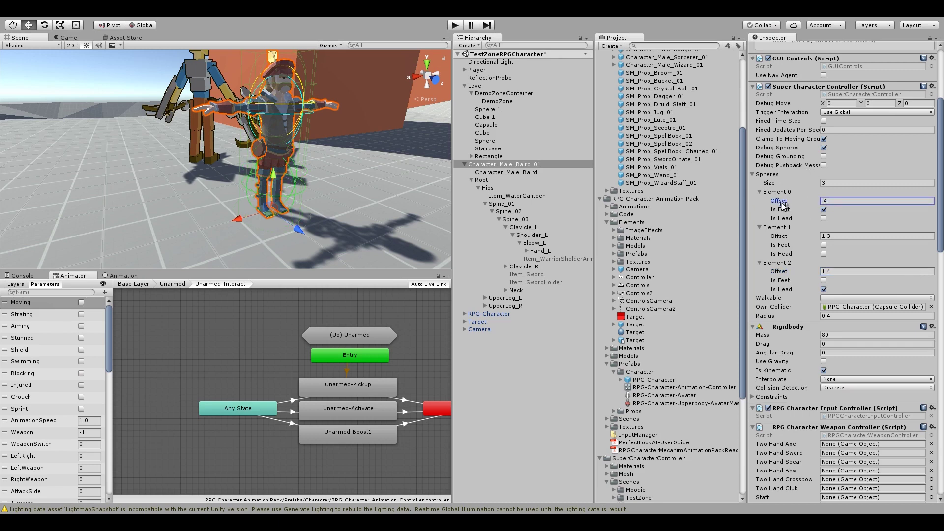
left_click(839, 235)
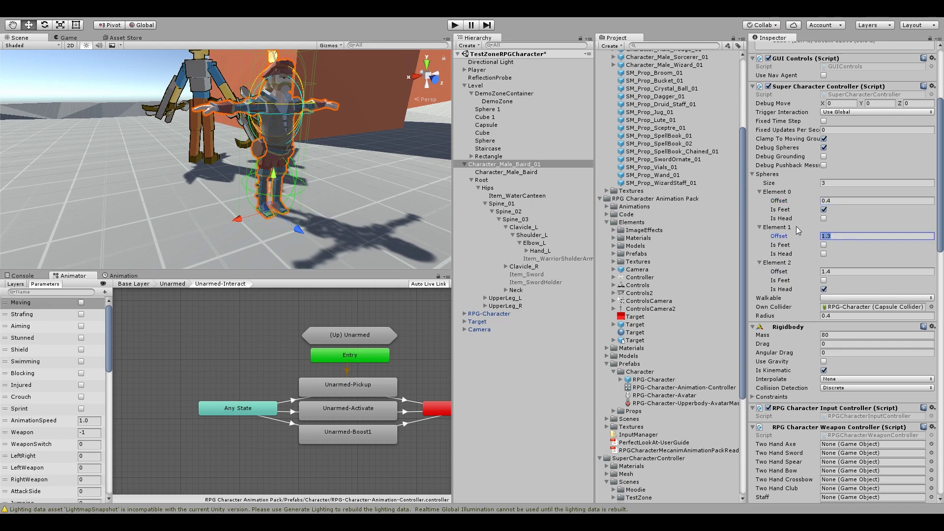
type(".9")
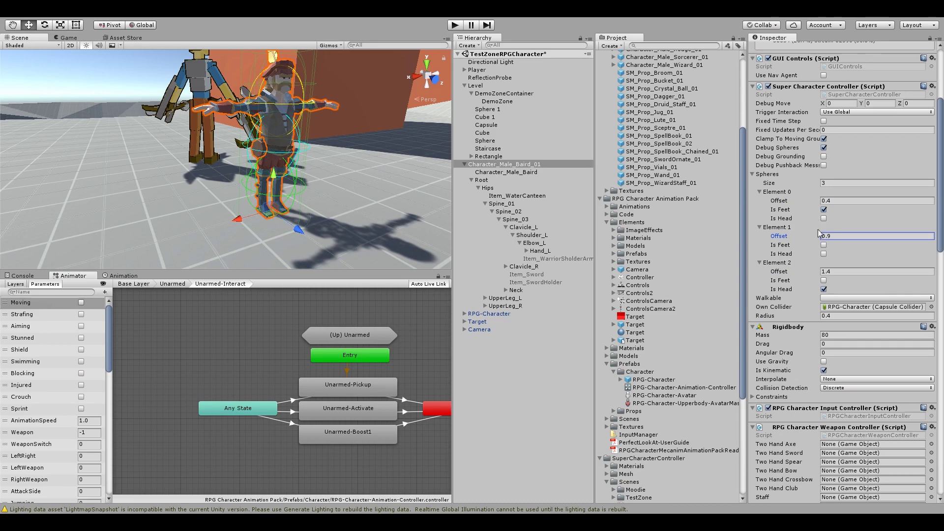
- Turn off Debug Spheres on the Super Character Controller and re-enable Character_Male_Baird_01's Capsule Collider
left_click(824, 148)
left_click(752, 174)
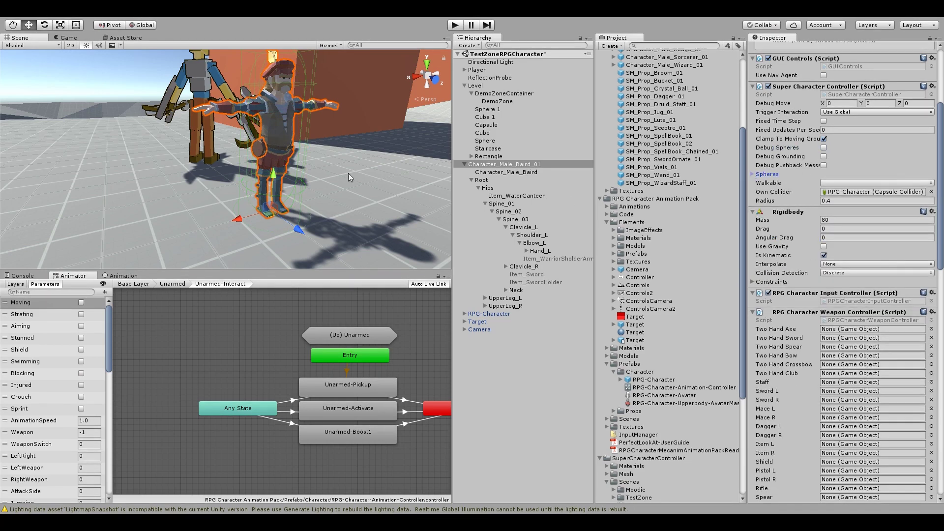
left_click_drag(348, 173, 259, 163, "alt")
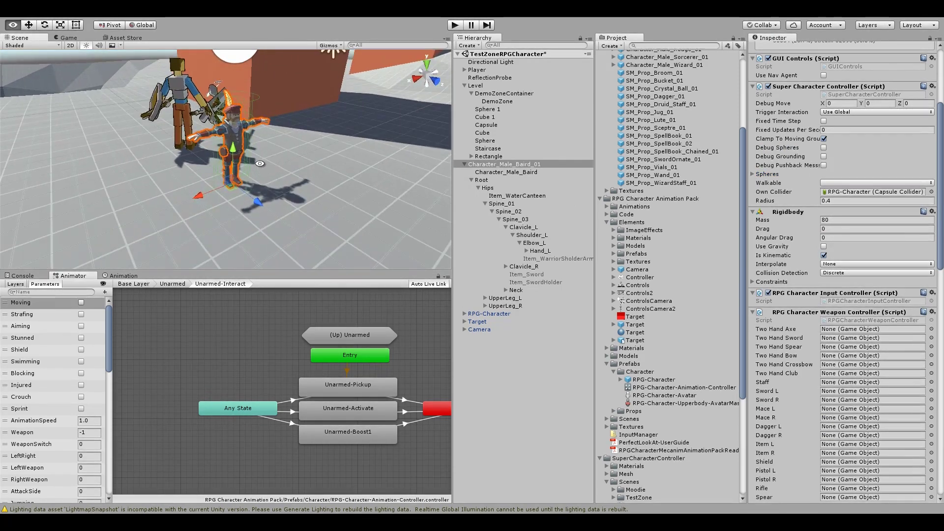
scroll(846, 294, "down", 15)
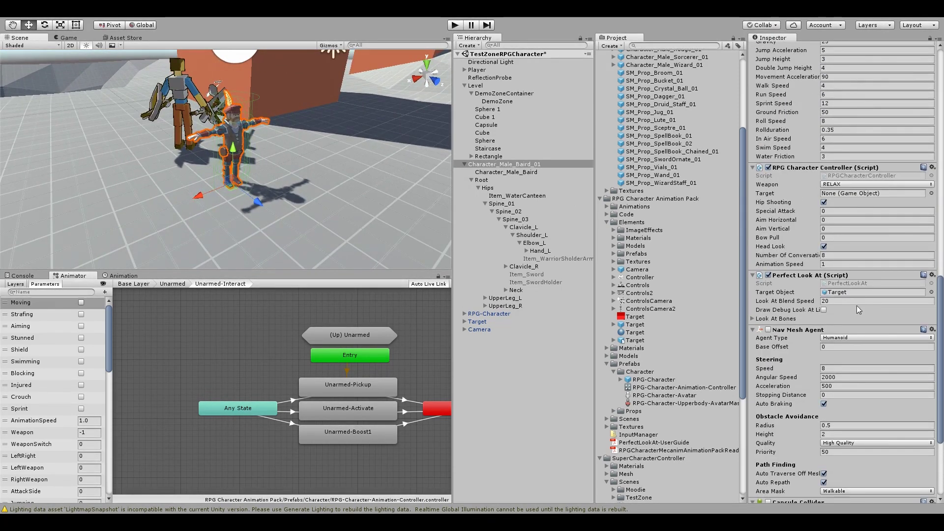
scroll(858, 309, "down", 5)
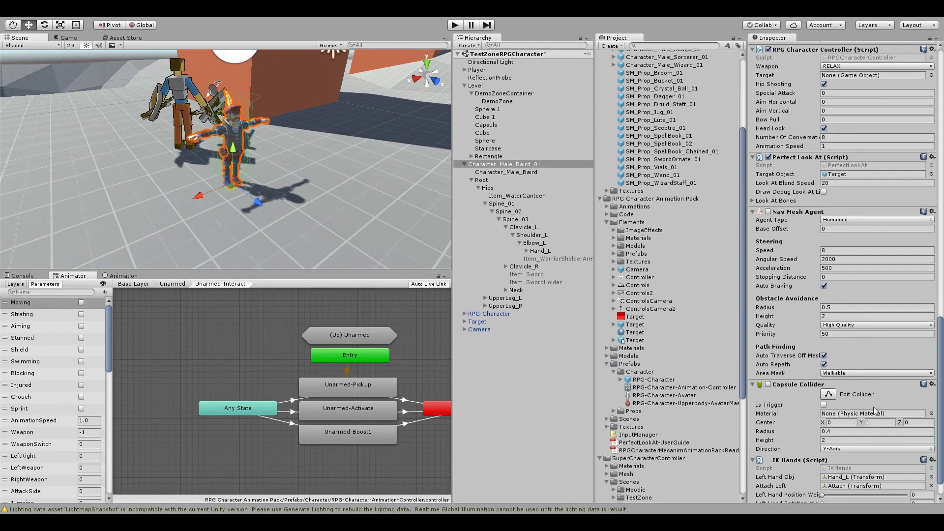
left_click(768, 385)
- Assign the scene's Target object as the Target of Character_Male_Baird_01's RPG Character Controller
scroll(829, 330, "up", 12)
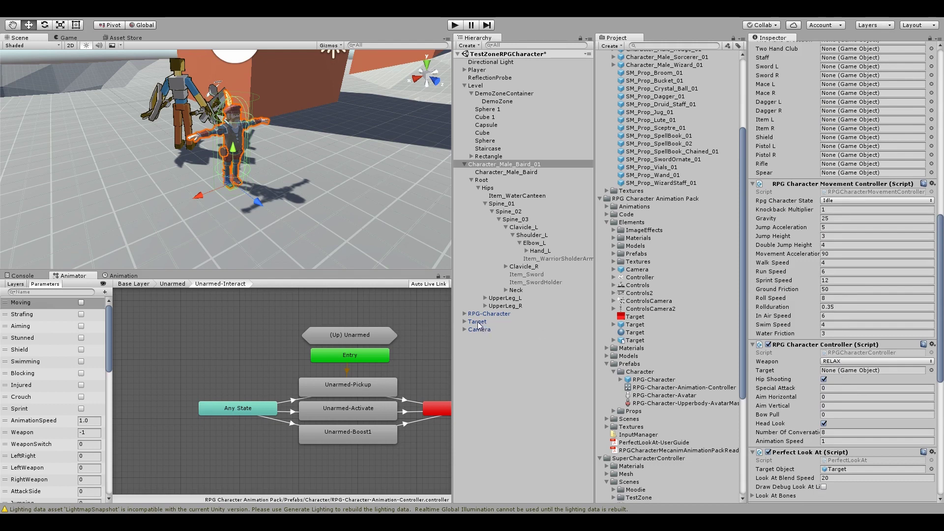
left_click_drag(479, 325, 860, 377)
scroll(179, 121, "up", 5)
- Move RPG-Character's right-hand weapons, 2Hand-Axe through 2Hand-Club, under Character_Male_Baird_01's Hand_R bone, accepting the break of the prefab instance
middle_click_drag(179, 121, 268, 145)
left_click(267, 145)
left_click(264, 152)
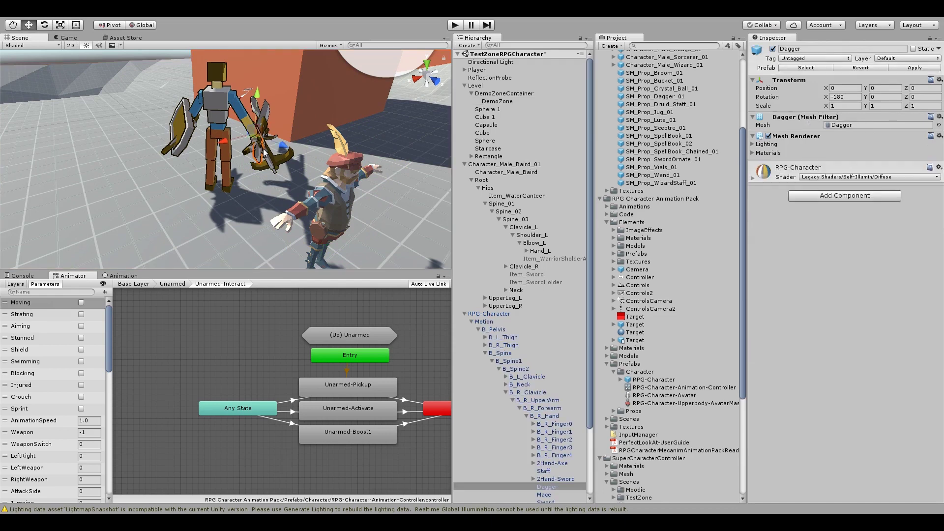
scroll(512, 374, "down", 3)
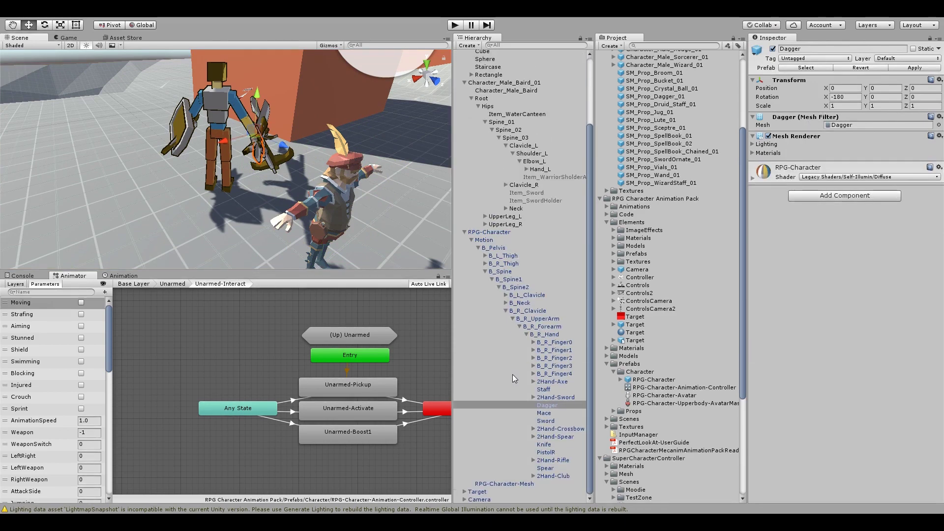
left_click(556, 382)
left_click(558, 475, "shift")
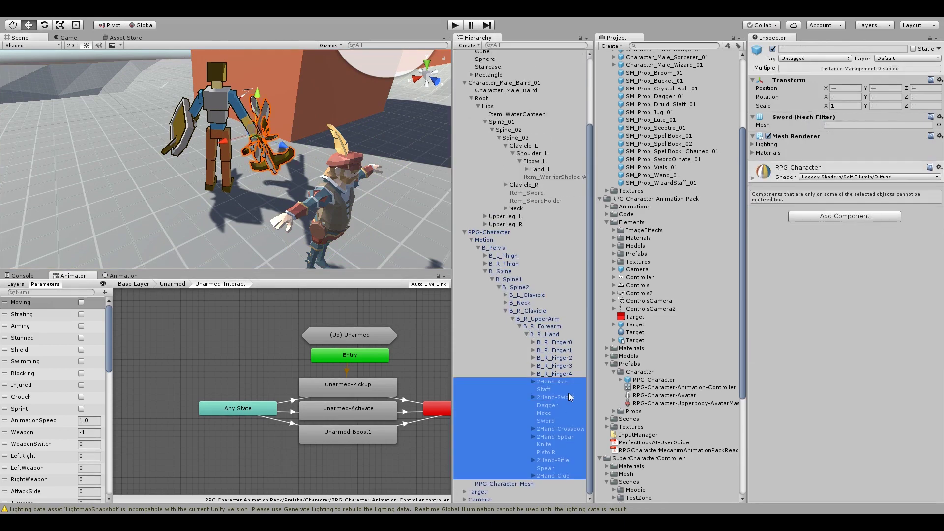
left_click(506, 185)
left_click(512, 201)
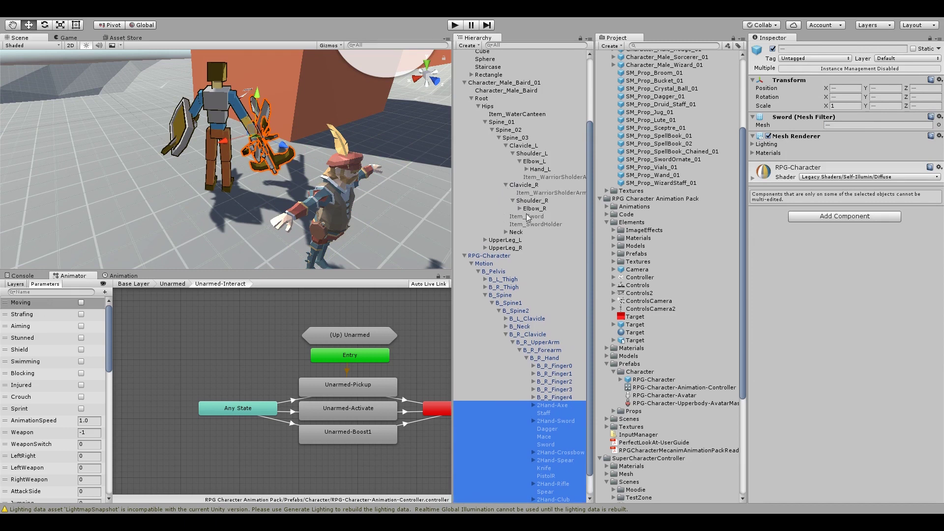
left_click(519, 209)
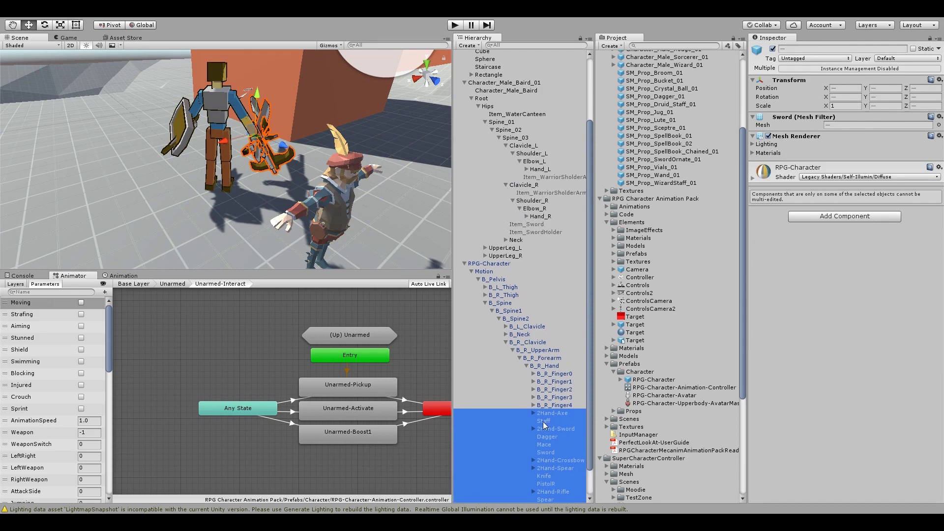
left_click_drag(544, 426, 538, 216)
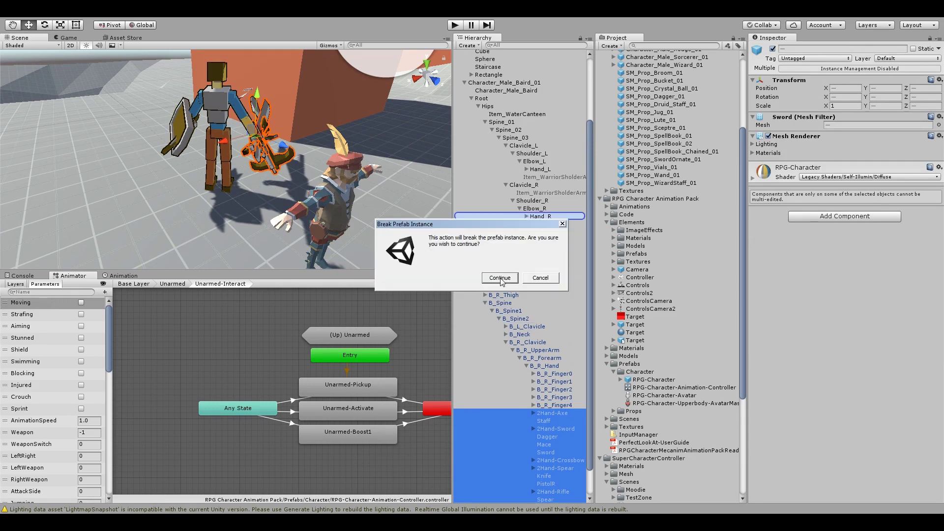
left_click(500, 278)
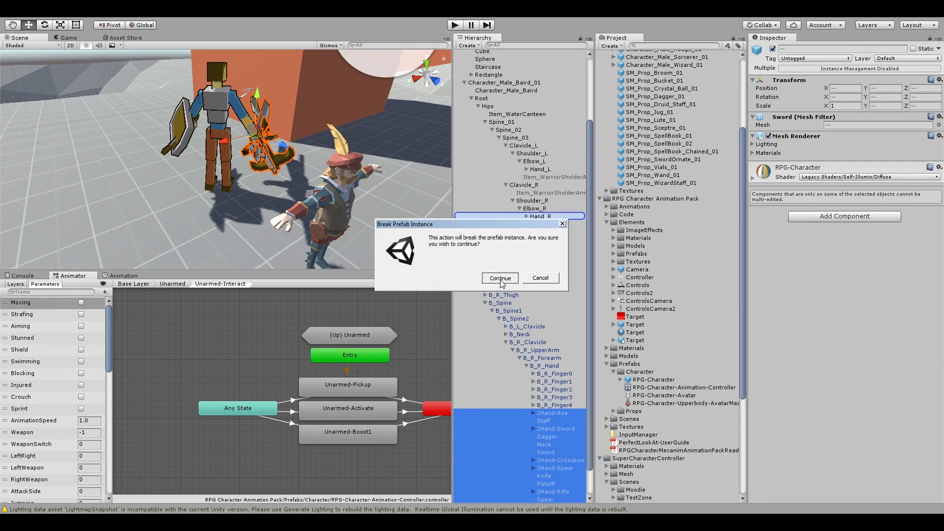
- Set the position and rotation of all weapons under Hand_R to 0 on every axis
left_click(837, 87)
type("0")
key("Tab")
type("0")
key("Tab")
type("0")
key("Tab")
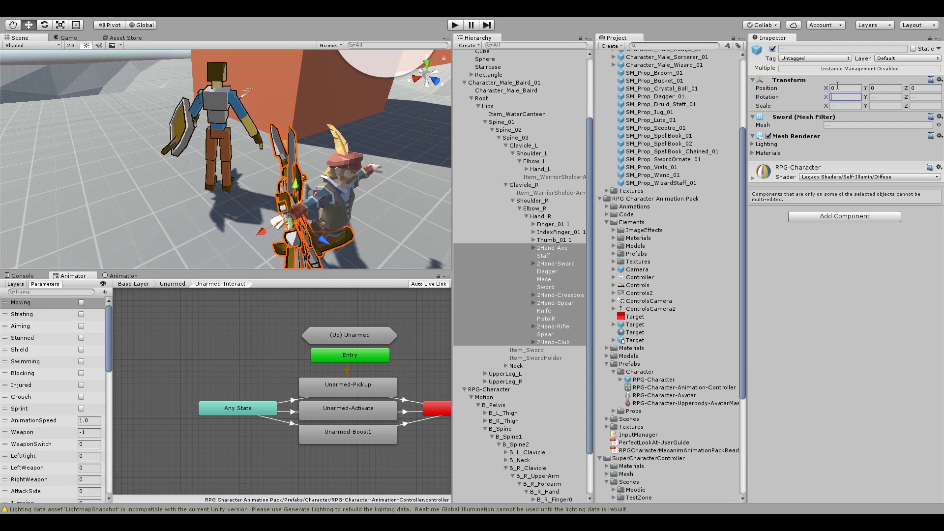
type("0")
key("Tab")
type("0")
key("Tab")
type("0")
key("Tab")
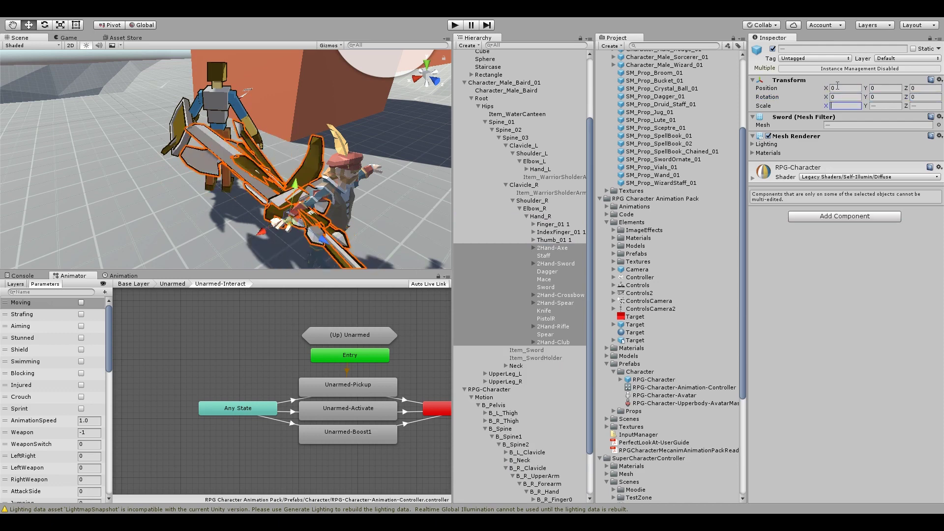
- Scale all weapons under Hand_R to 75 on the X, Y and Z axes
type("75")
key("Tab")
type("75")
key("Tab")
type("7")
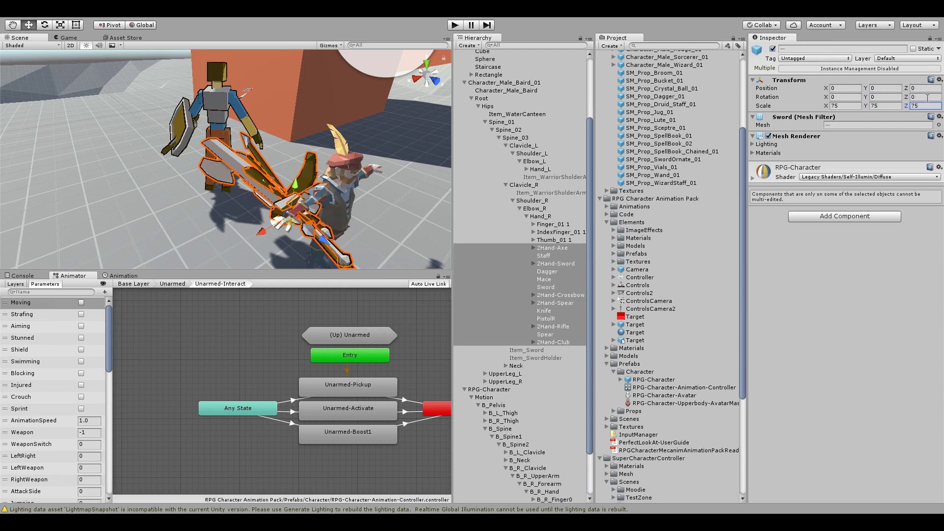
- Try a Z rotation of 180 on the Hand_R weapons, ending with Y rotation 180 and Z rotation 0
left_click(926, 97)
type("180")
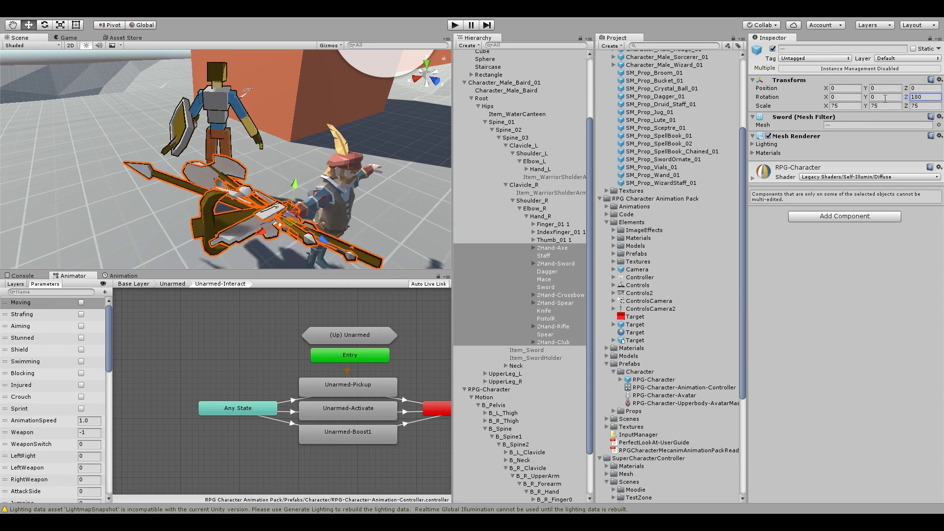
left_click(880, 97)
type("1")
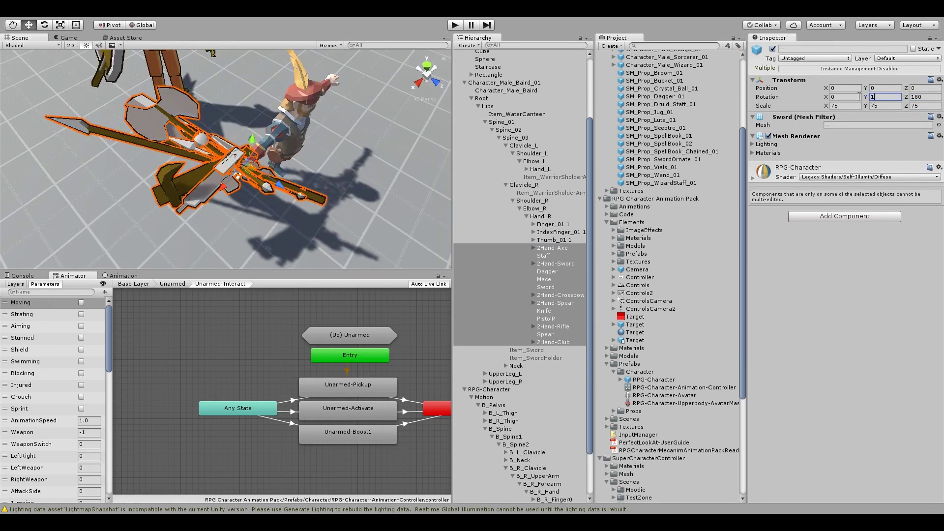
type("80")
left_click(925, 97)
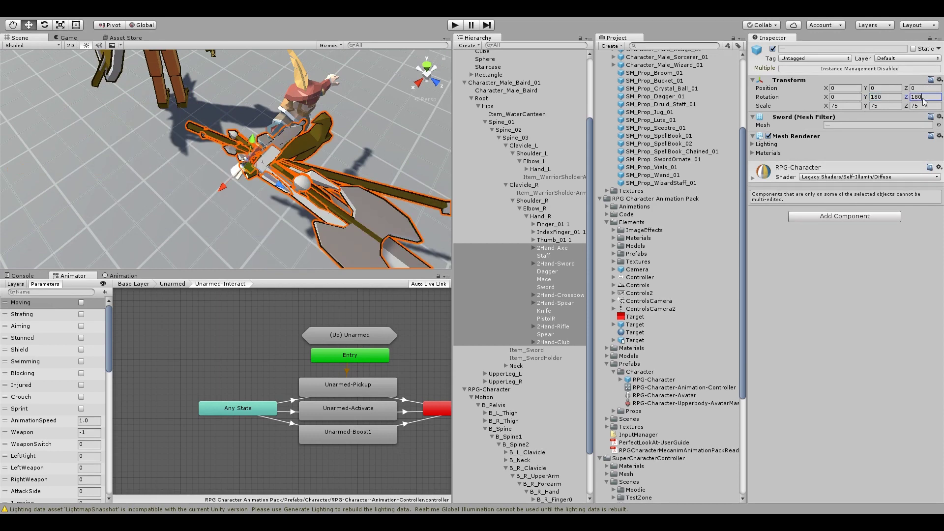
type("0")
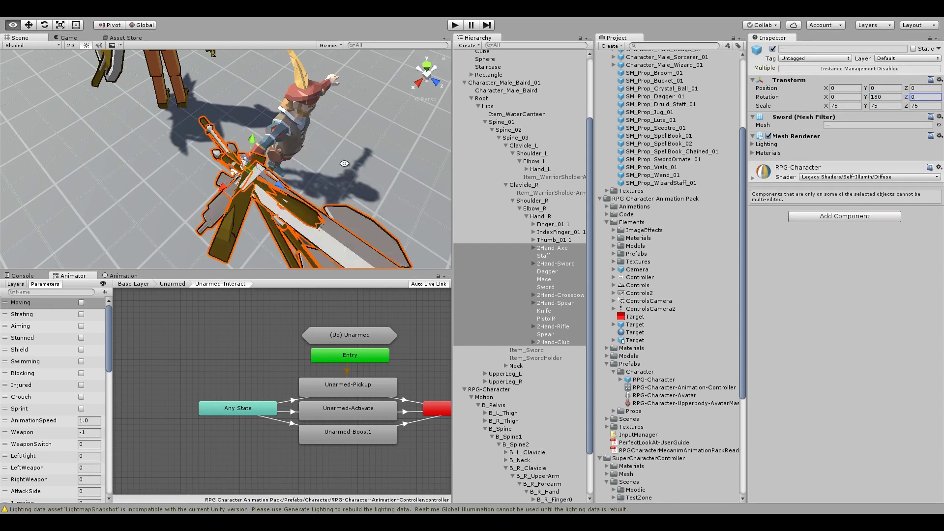
left_click_drag(345, 164, 276, 141, "alt")
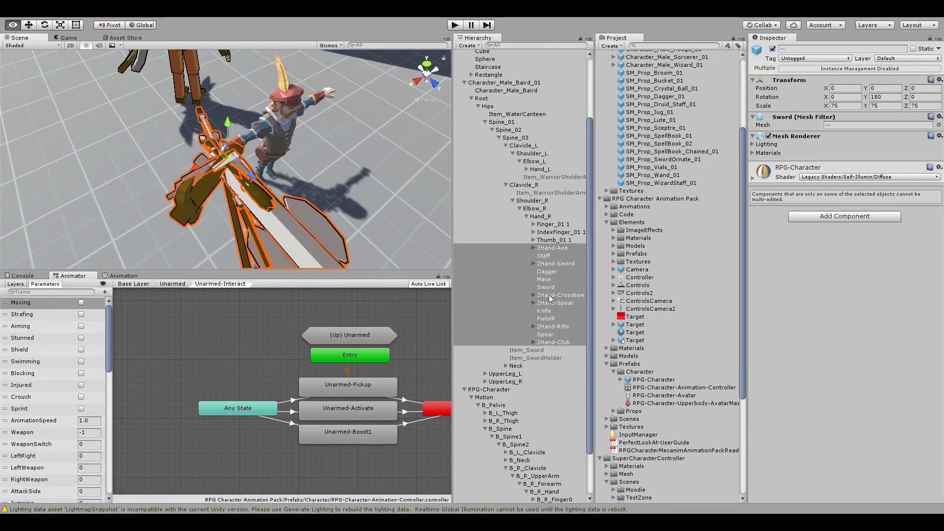
middle_click_drag(244, 135, 255, 191, "alt")
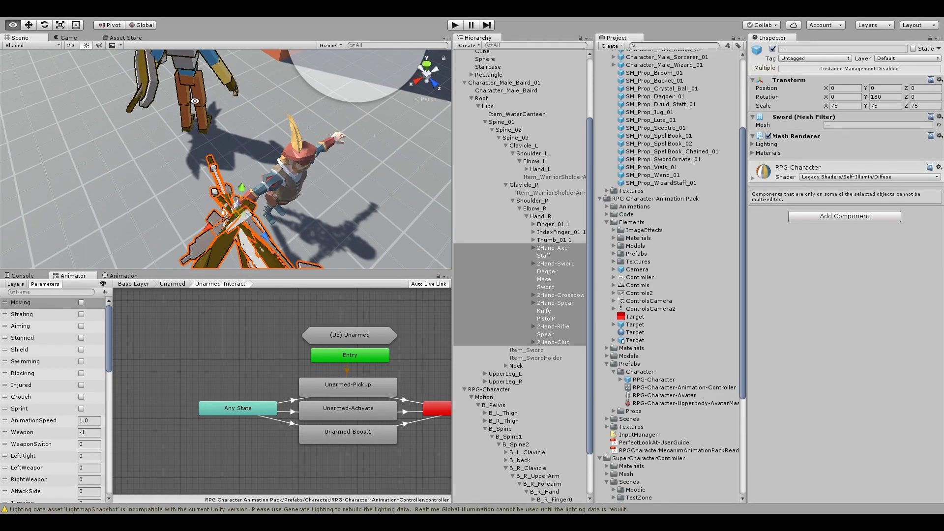
- Move RPG-Character's left-hand weapons, Dagger through PistolL, under Character_Male_Baird_01's Hand_L bone
left_click(132, 102)
left_click(133, 102)
scroll(561, 384, "down", 5)
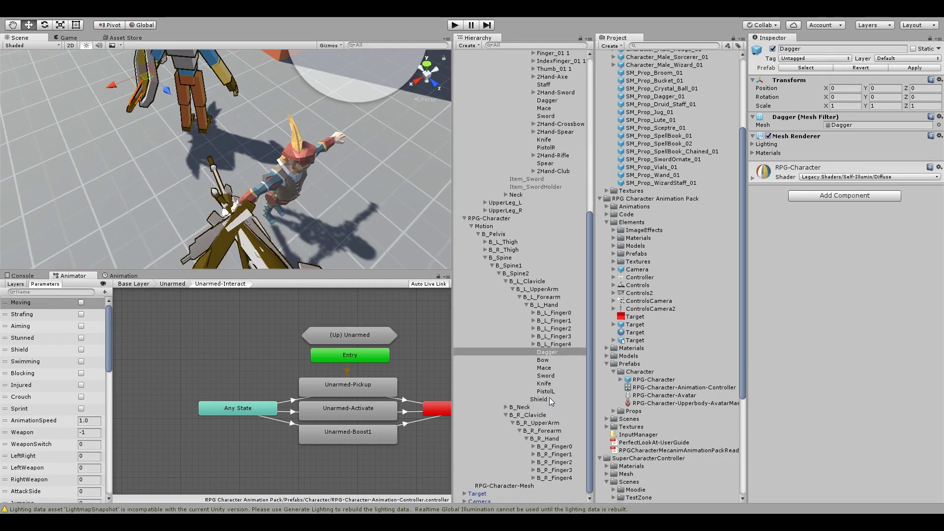
left_click(553, 391, "shift")
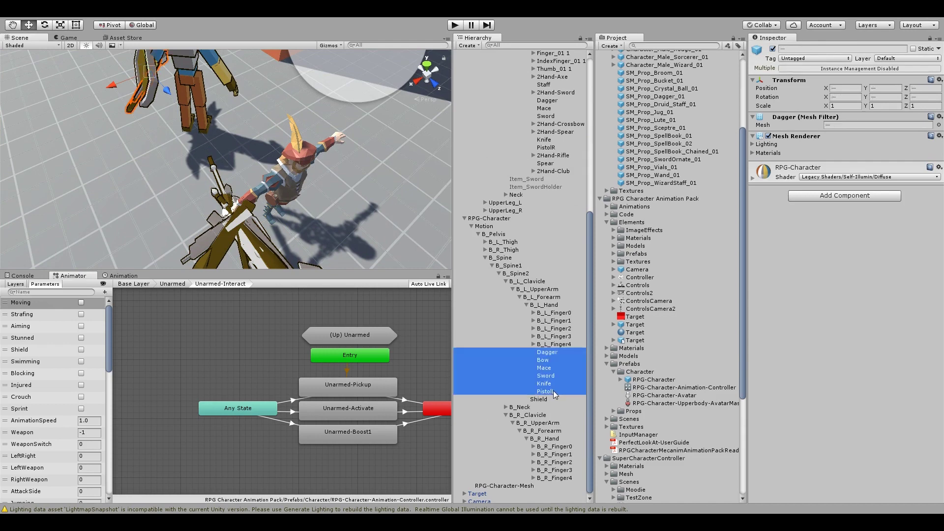
scroll(562, 308, "up", 3)
left_click_drag(548, 442, 547, 89)
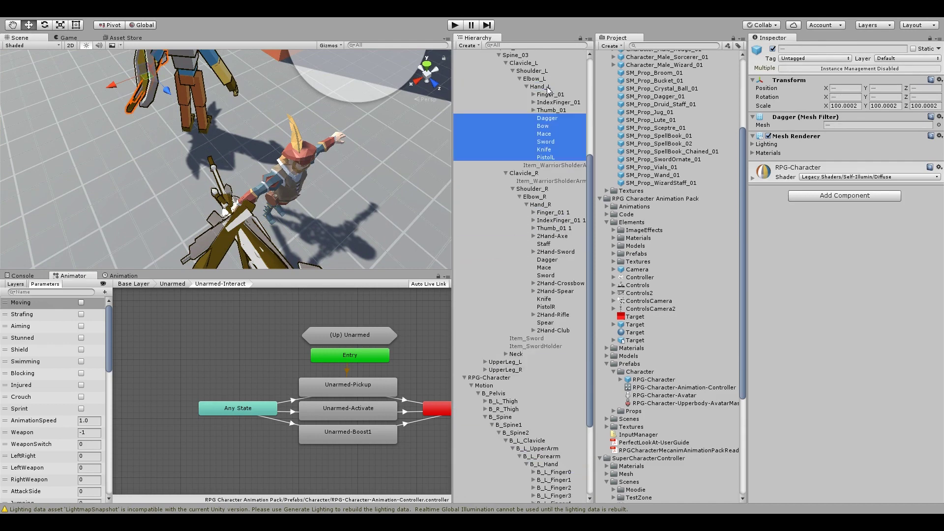
- Set the position and rotation of all weapons under Hand_L to 0 on every axis
left_click(834, 88)
type("0")
key("Tab")
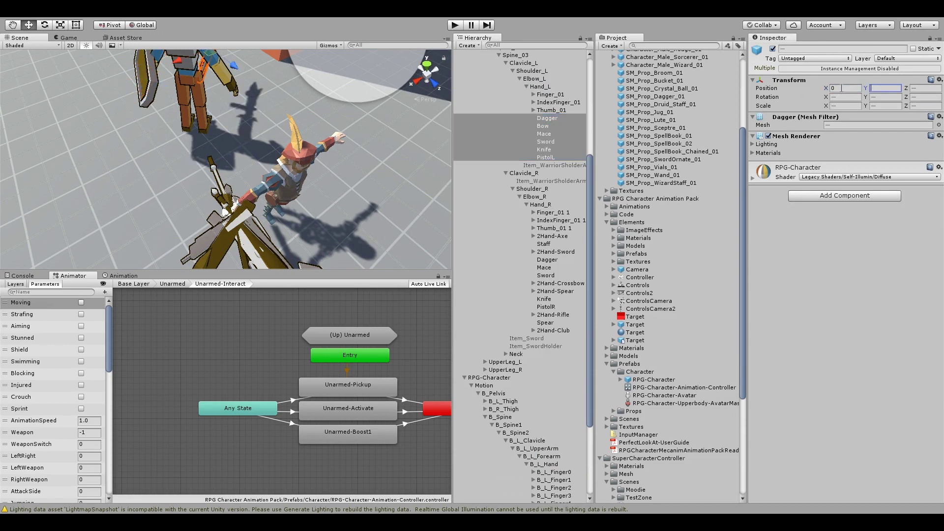
type("0")
key("Tab")
key("0")
key("Tab")
type("0")
key("Tab")
type("0")
key("Tab")
type("0")
key("Tab")
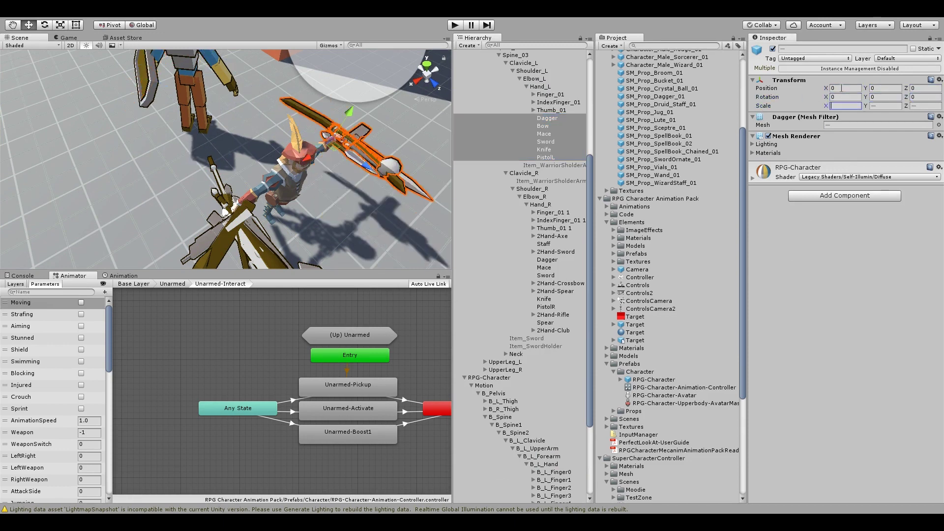
- Scale all weapons under Hand_L to 75 on the X, Y and Z axes
type("75")
key("Tab")
type("75")
key("Tab")
type("75")
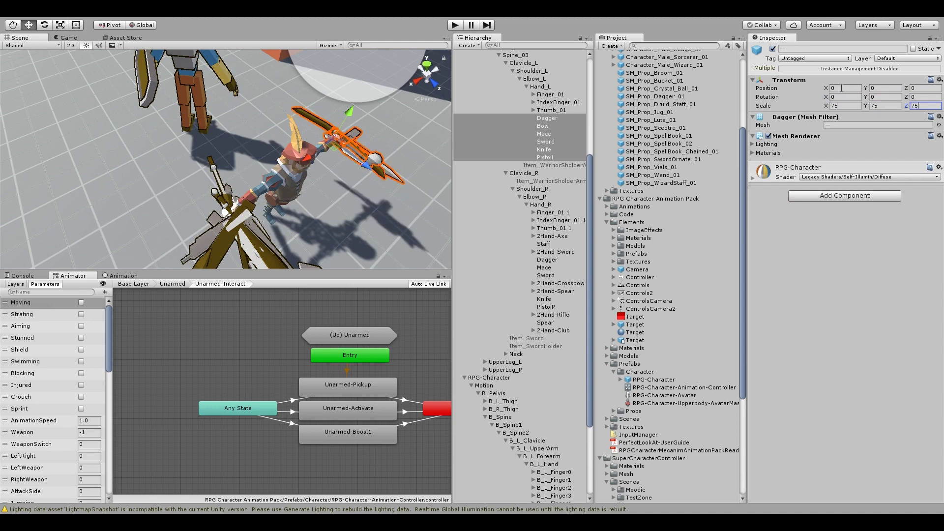
left_click_drag(315, 148, 344, 128, "alt")
middle_click_drag(383, 172, 354, 216)
- Copy the RPG Character Weapon Controller component from RPG-Character
scroll(509, 309, "down", 3)
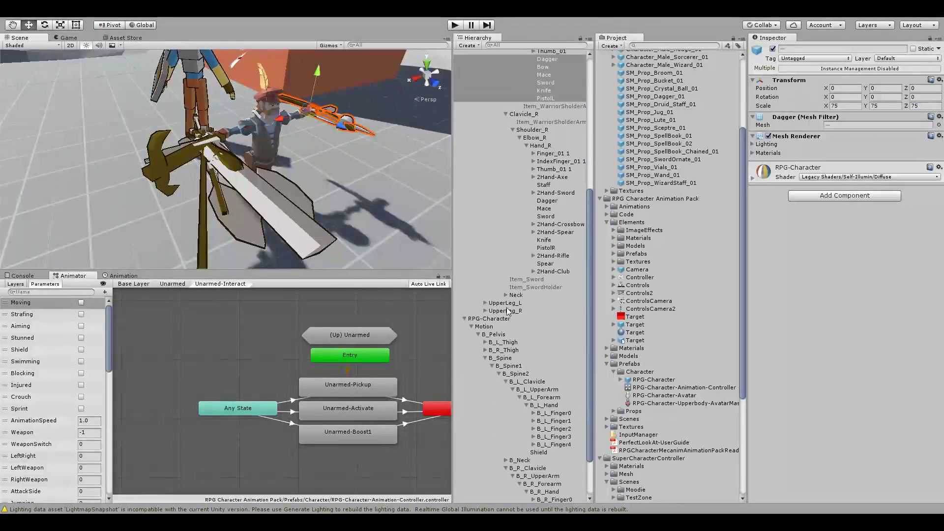
left_click(508, 320)
scroll(885, 290, "down", 10)
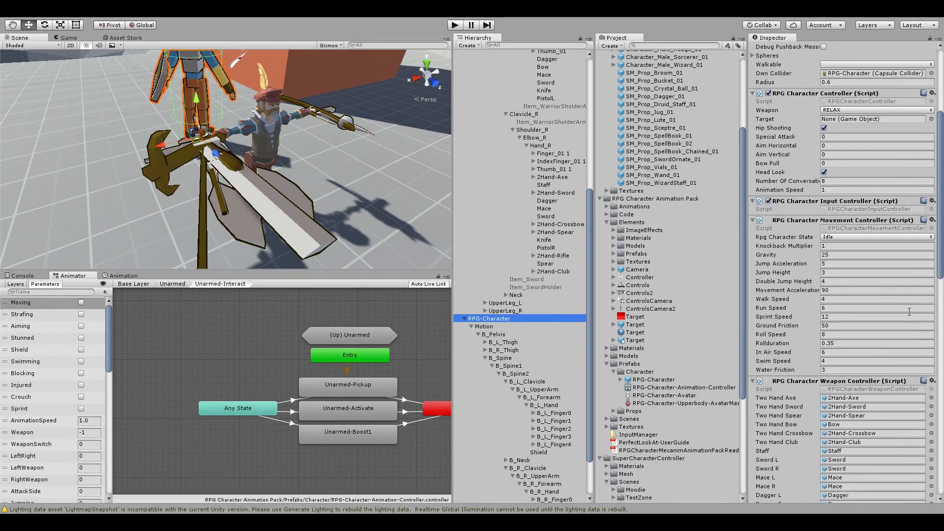
left_click(932, 203)
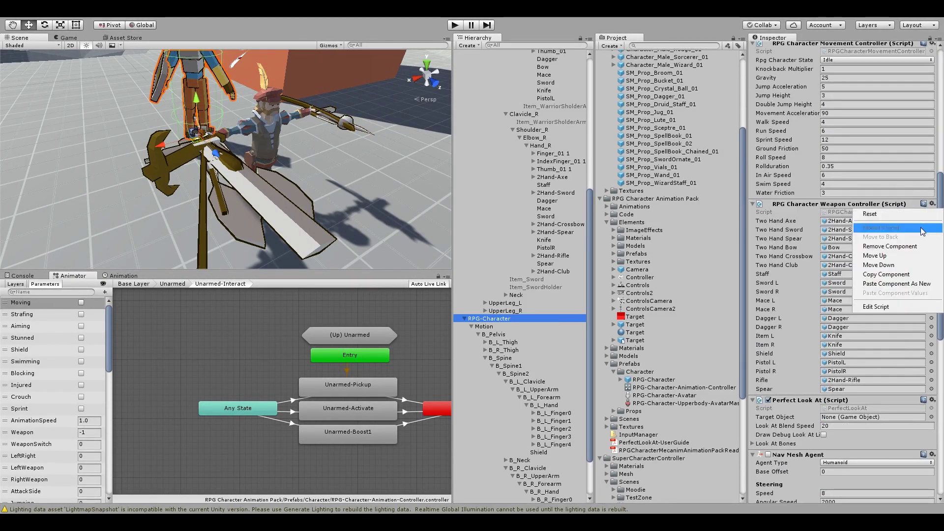
left_click(896, 274)
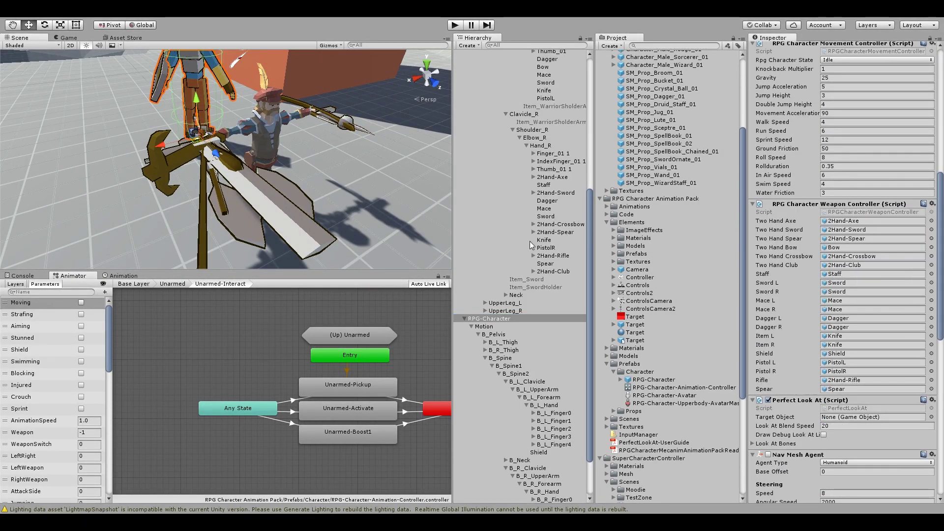
scroll(529, 240, "up", 8)
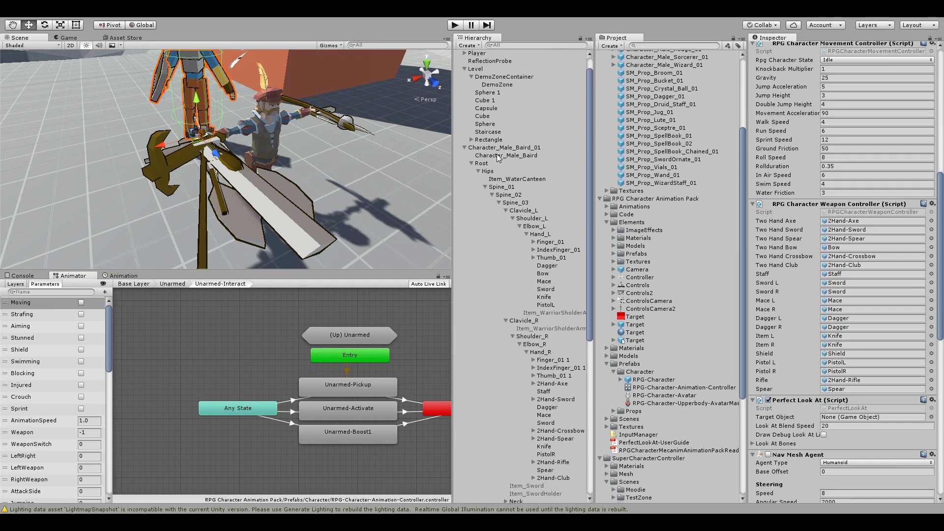
- Paste the copied weapon references into Character_Male_Baird_01's RPG Character Weapon Controller and check its Mace L and Sword L objects in the hierarchy
left_click(499, 148)
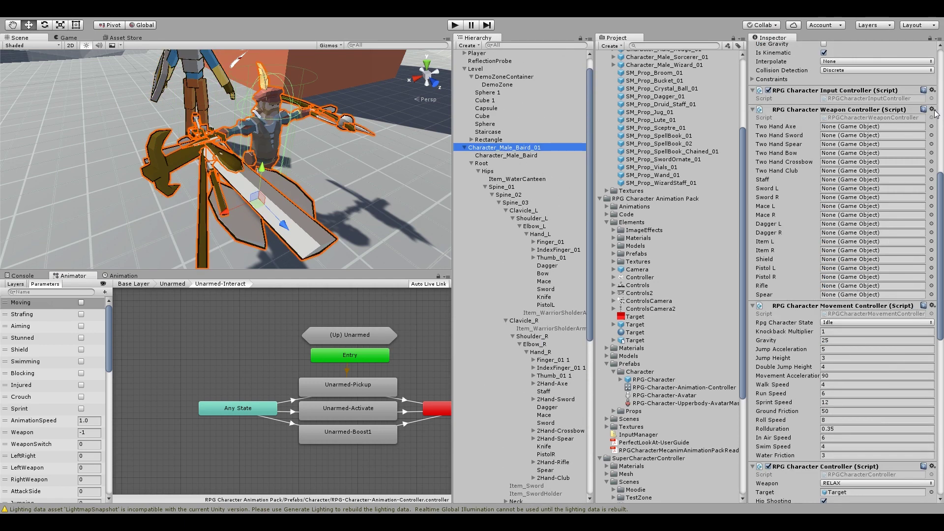
left_click(932, 109)
left_click(908, 200)
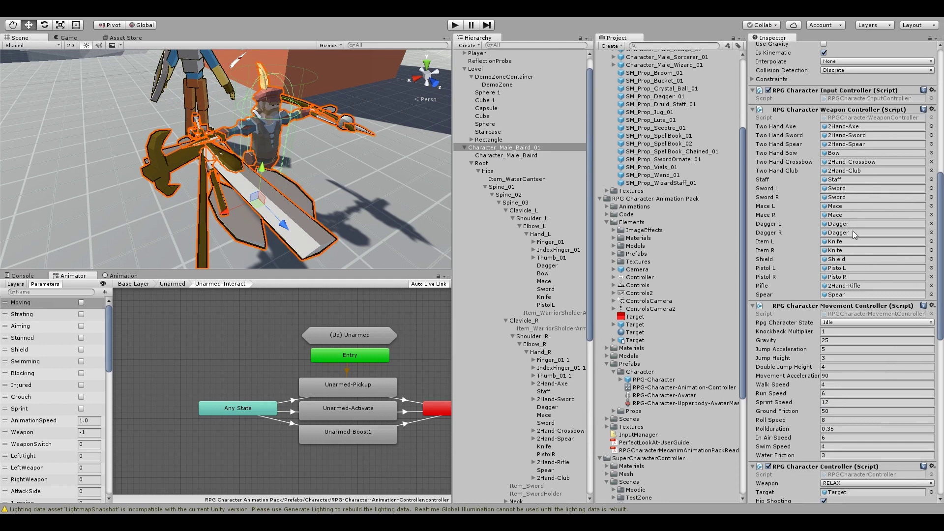
left_click(838, 206)
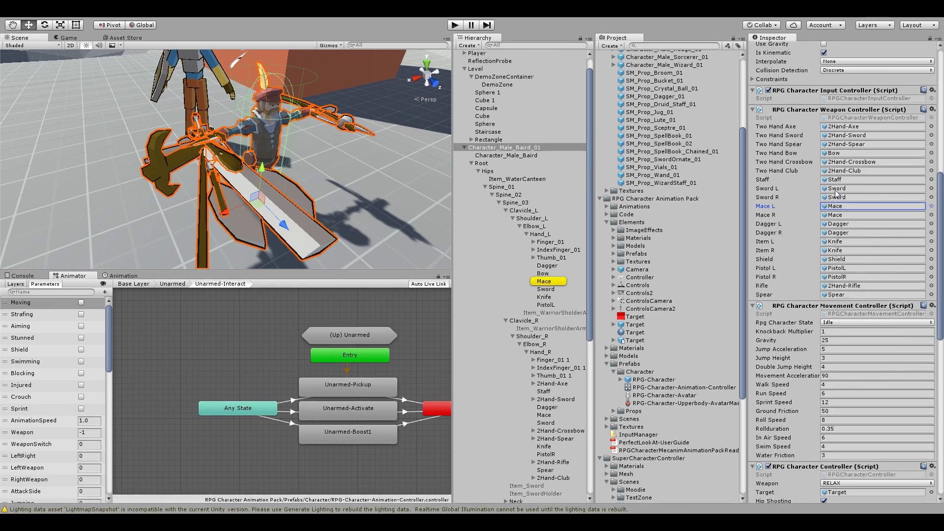
left_click(837, 189)
- Expand Look At Bones and its Elements 0 to 3 in Character_Male_Baird_01's Perfect Look At component, and locate Element 0's assigned bone
left_click(471, 163)
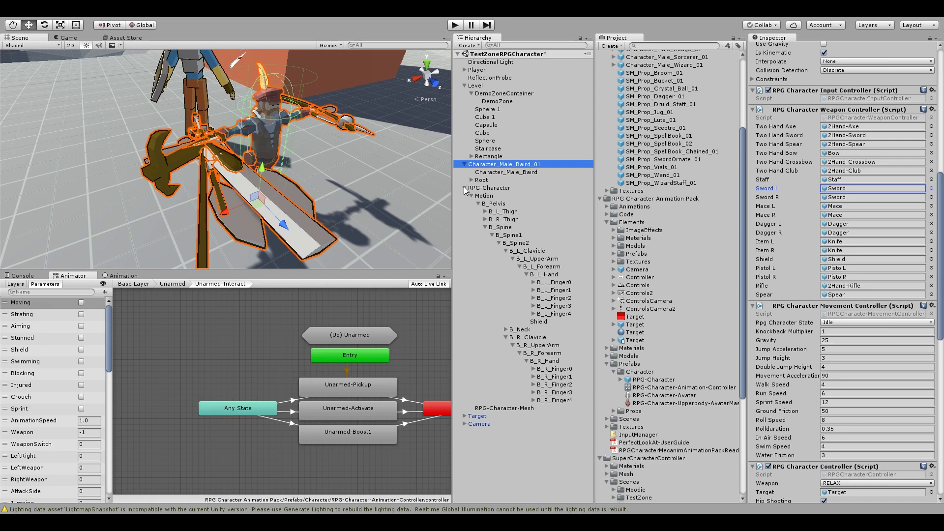
left_click(464, 188)
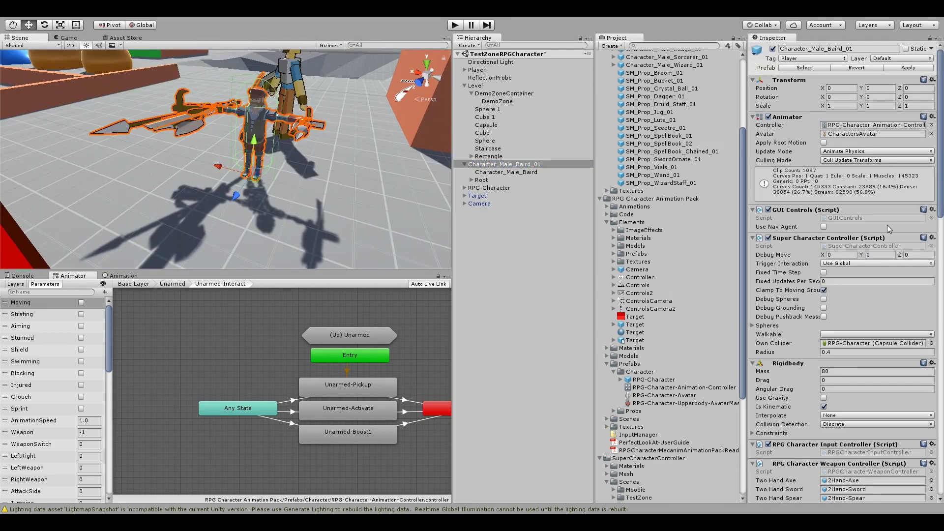
scroll(882, 225, "down", 3)
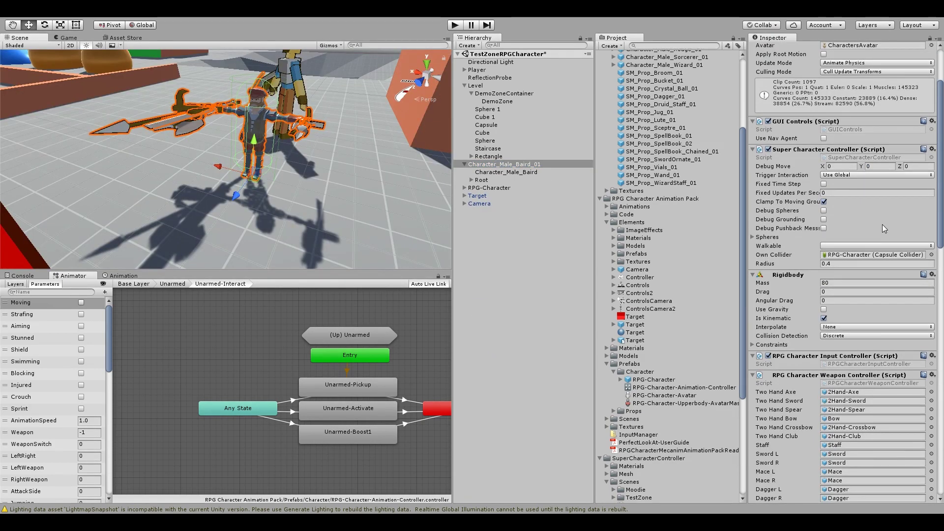
scroll(880, 223, "down", 5)
scroll(880, 227, "down", 6)
scroll(883, 230, "down", 6)
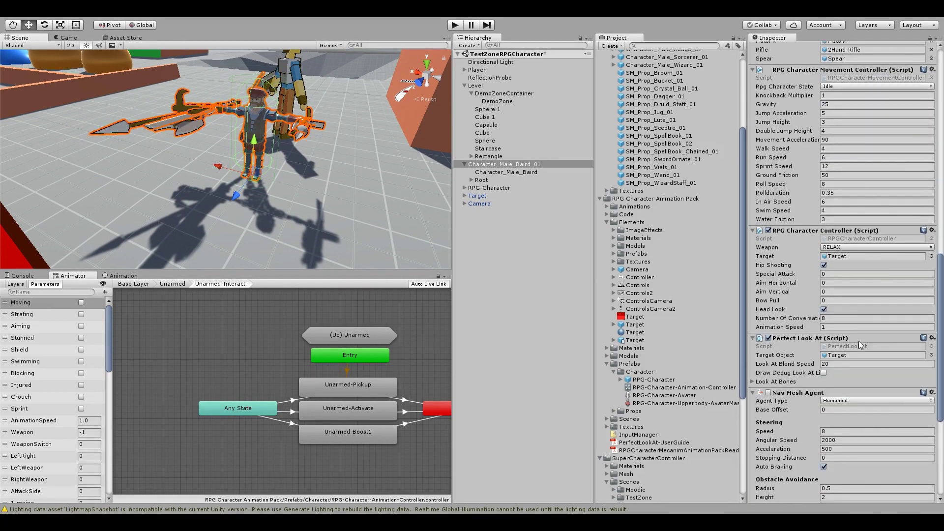
scroll(860, 344, "down", 2)
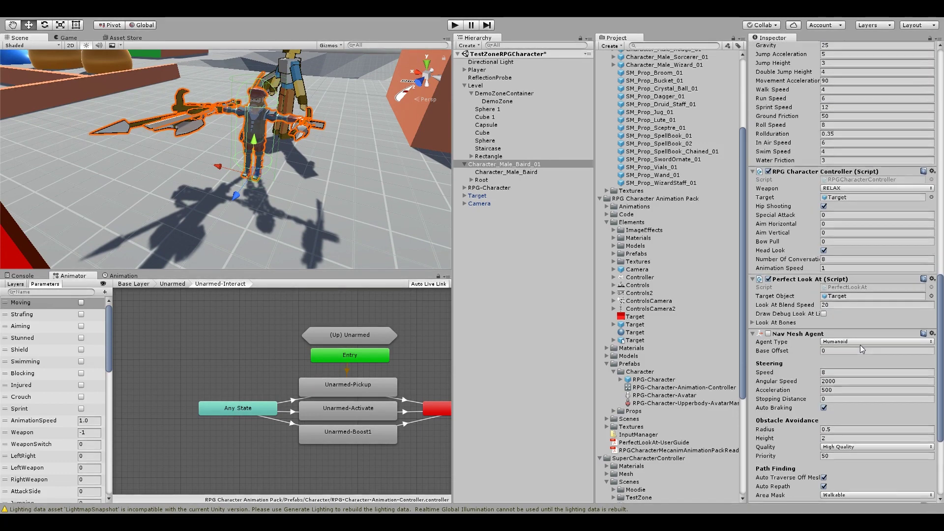
left_click(753, 323)
left_click(759, 340)
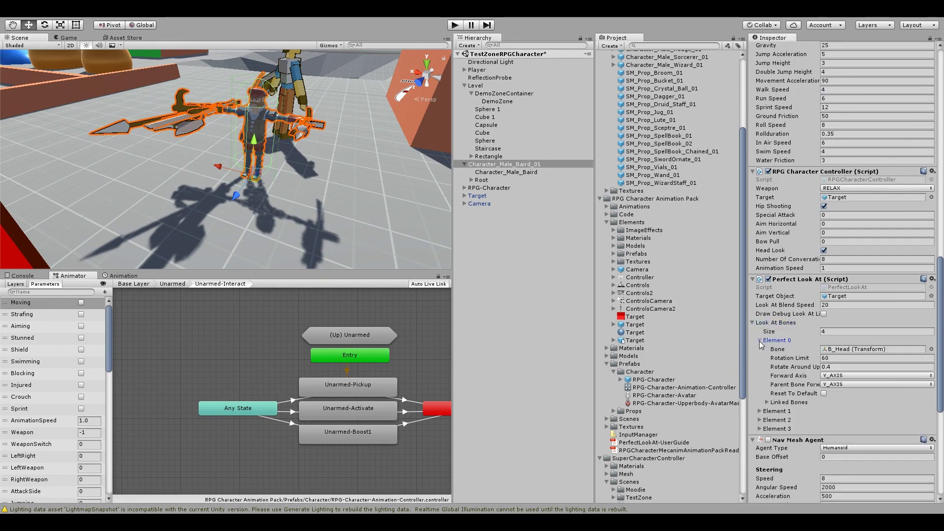
left_click(847, 349)
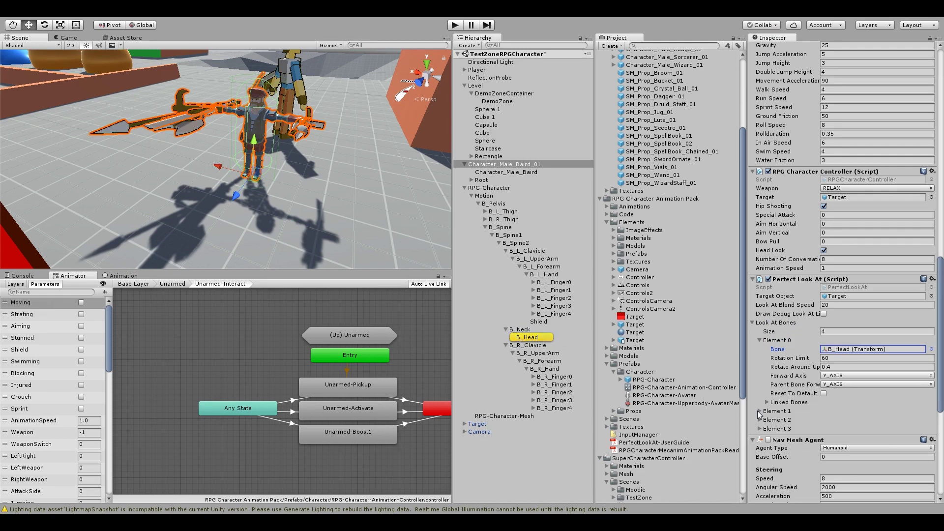
left_click(759, 412)
scroll(789, 389, "down", 3)
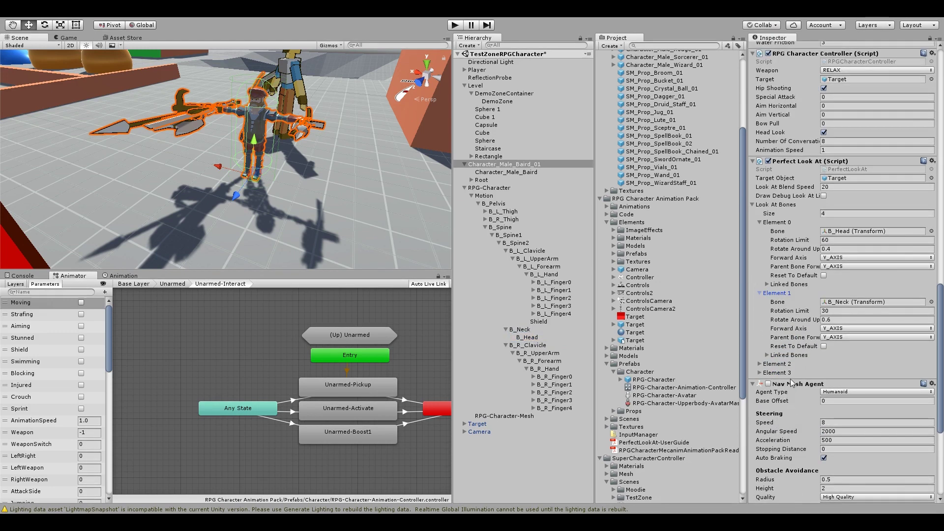
left_click(761, 365)
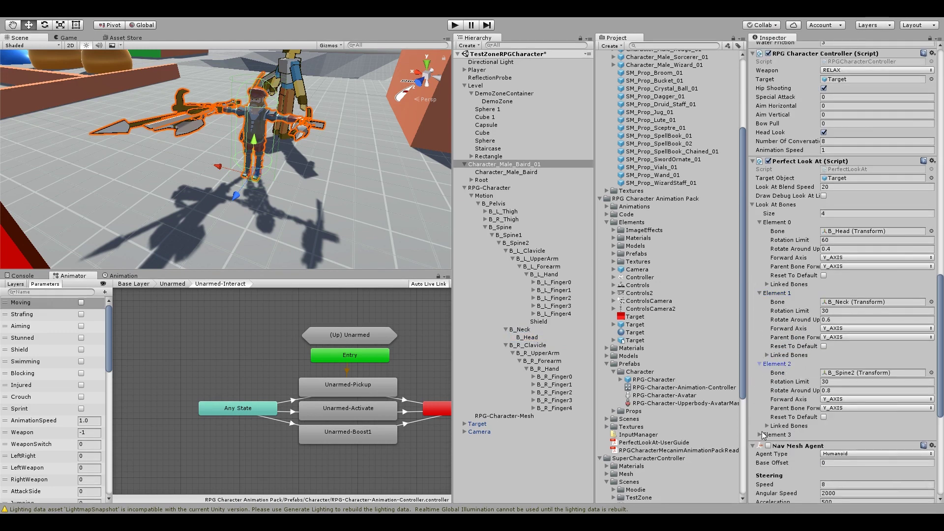
left_click(760, 434)
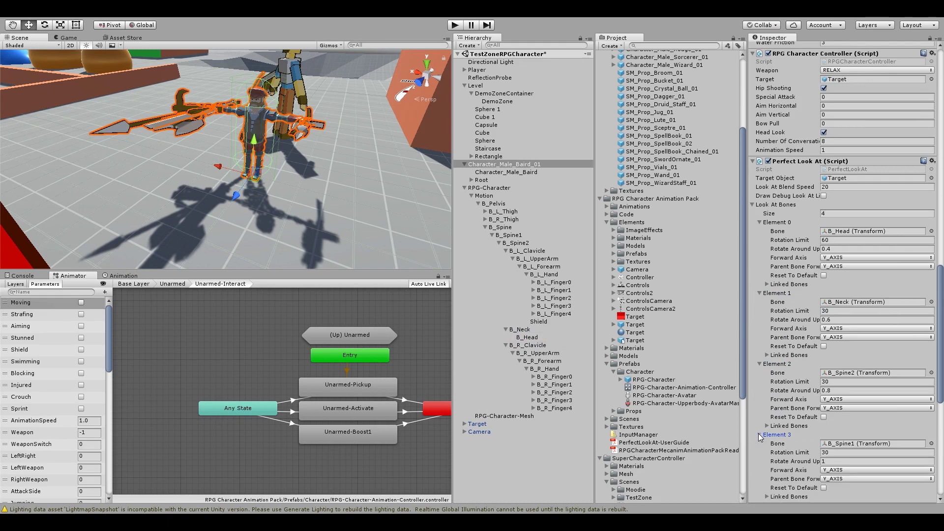
- Assign Character_Male_Baird_01's Head bone to Look At Bones Element 0 and its Neck bone to Element 1
left_click(472, 181)
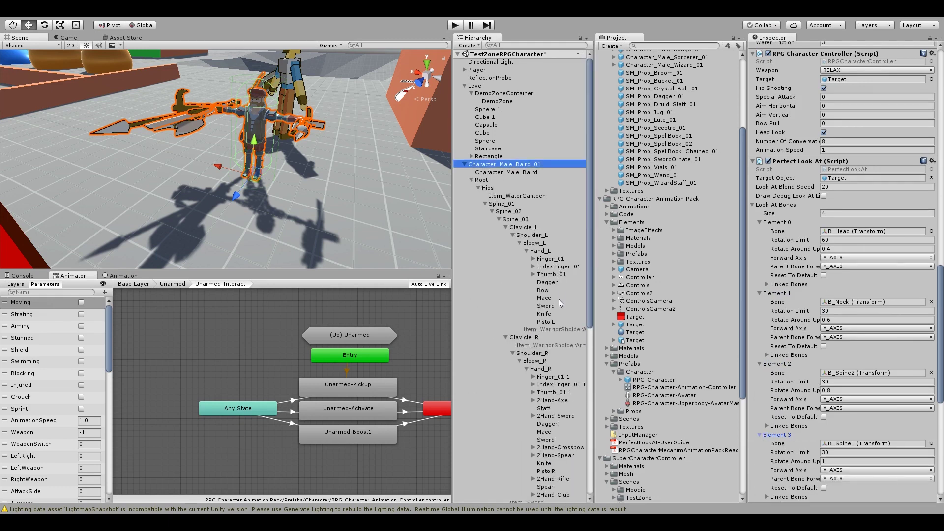
left_click(519, 242)
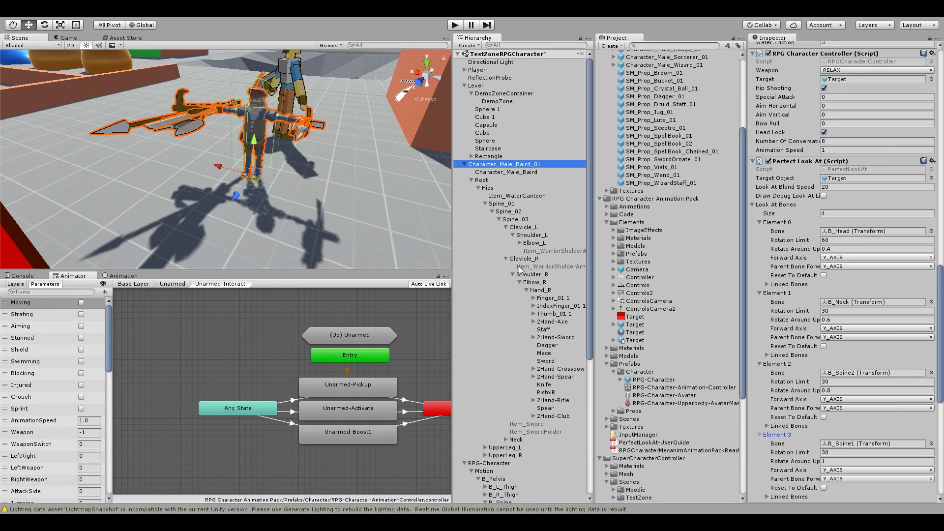
left_click(525, 290)
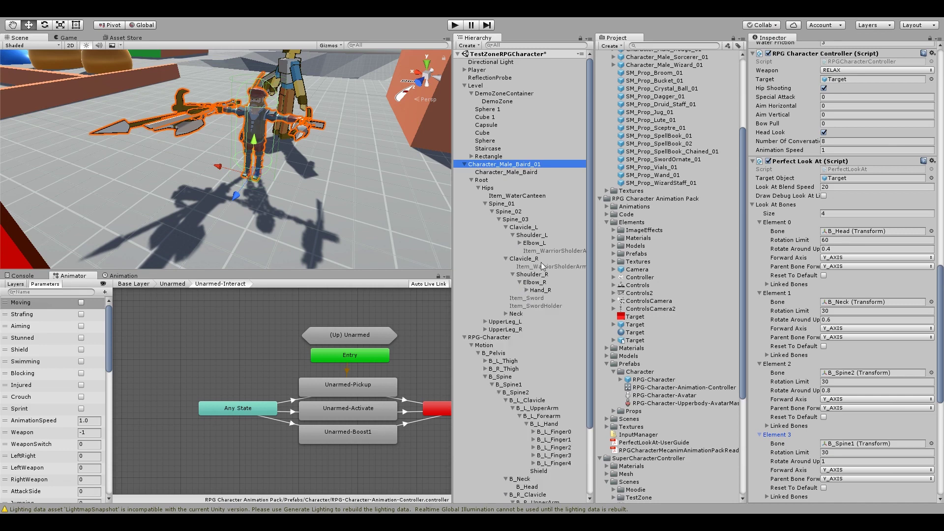
left_click(506, 313)
left_click(513, 321)
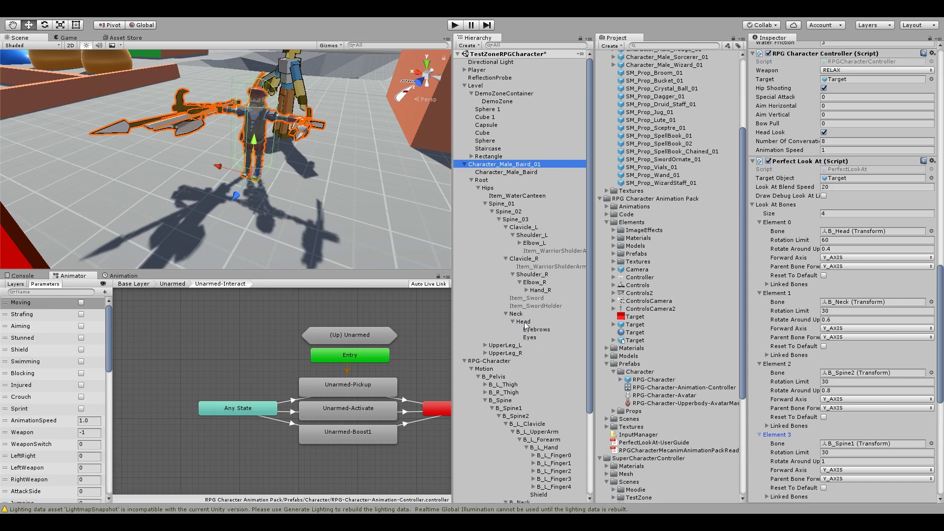
left_click_drag(524, 322, 862, 230)
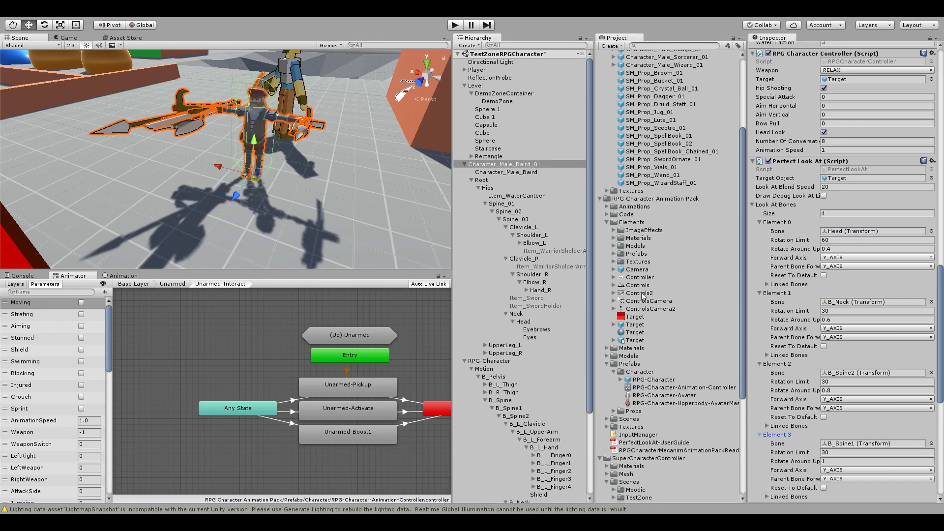
left_click_drag(519, 318, 782, 295)
- Assign Character_Male_Baird_01's Spine_03 bone to Look At Bones Element 2 and its Spine_02 bone to Element 3
scroll(852, 325, "down", 2)
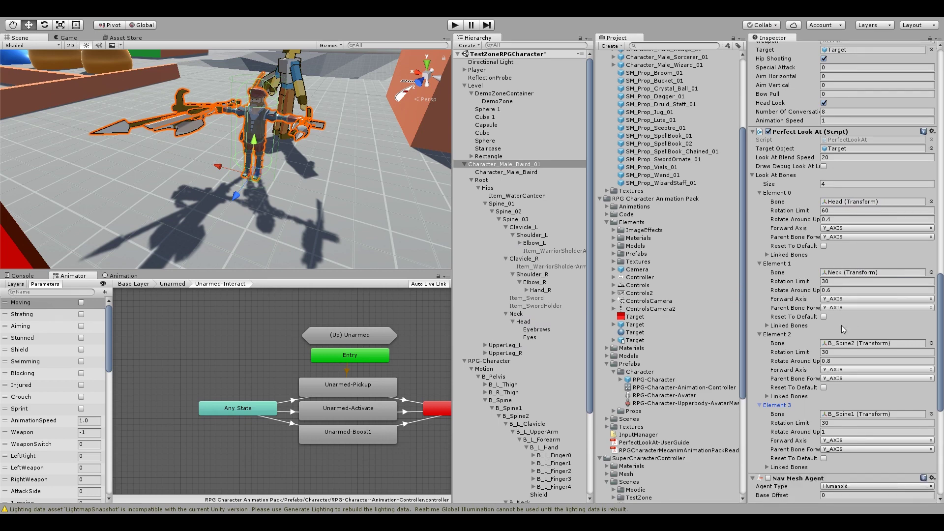
left_click_drag(522, 220, 863, 347)
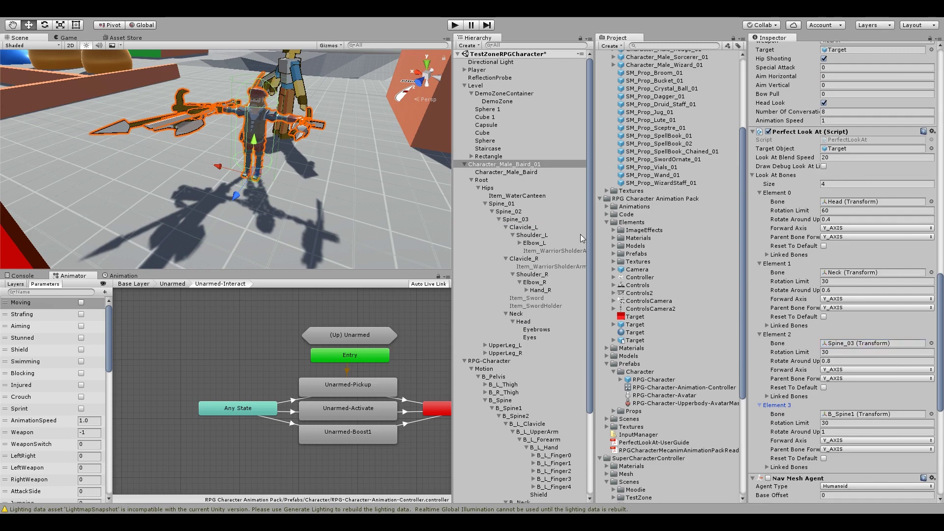
left_click_drag(516, 219, 832, 379)
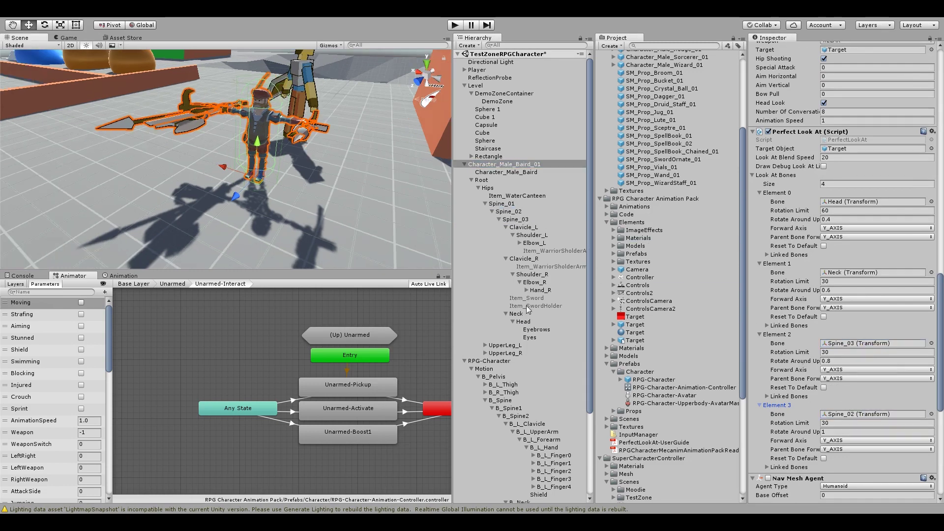
- Examine the local axis directions of Character_Male_Baird_01's Head and Neck bones in the scene, with the gizmo in local orientation
left_click(523, 322)
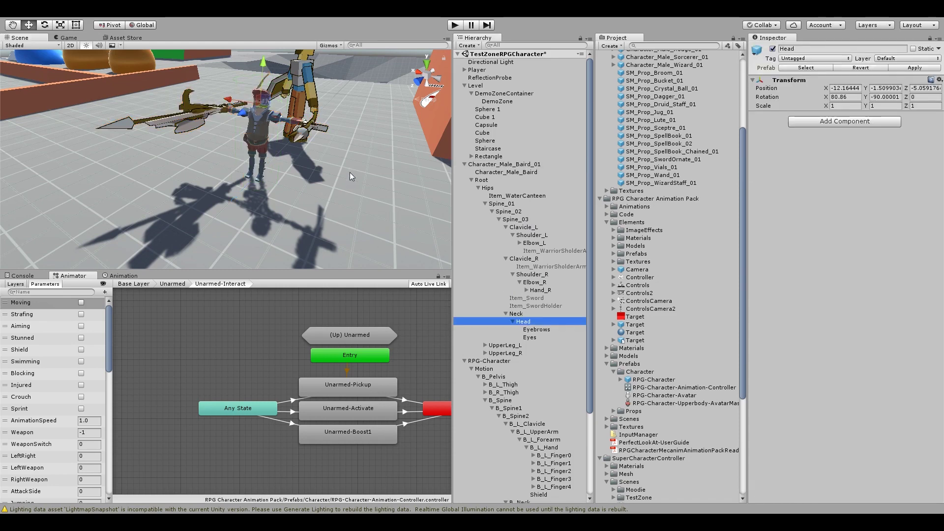
left_click_drag(349, 172, 279, 166, "alt")
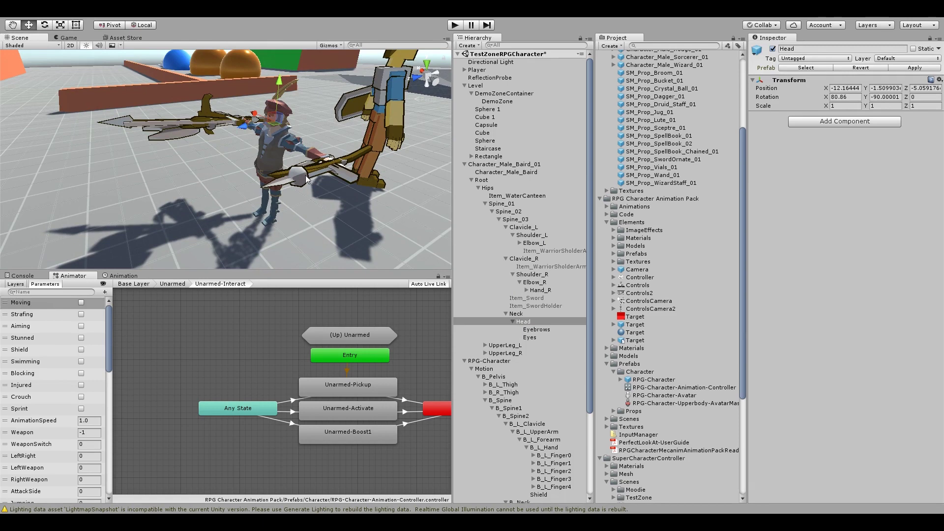
right_click_drag(308, 180, 337, 142)
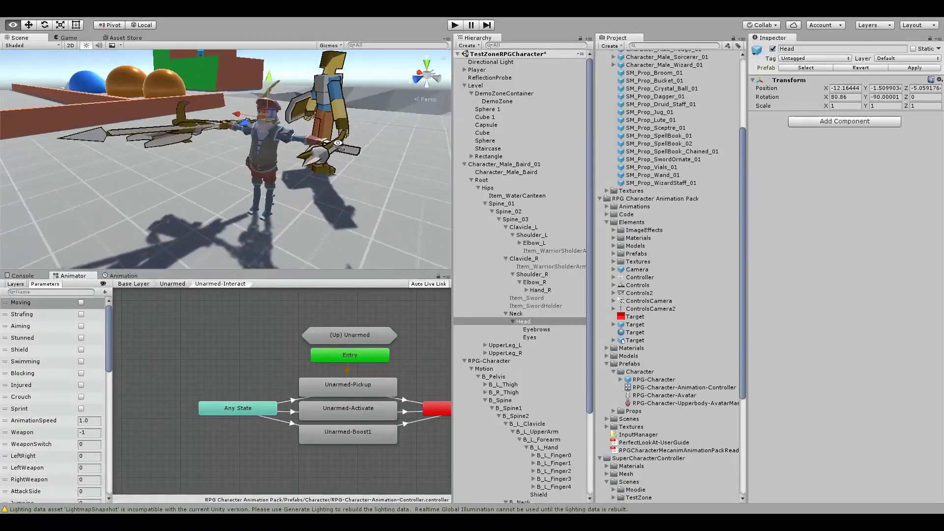
left_click_drag(338, 142, 358, 172, "alt")
left_click(516, 313)
left_click_drag(320, 242, 287, 206, "alt")
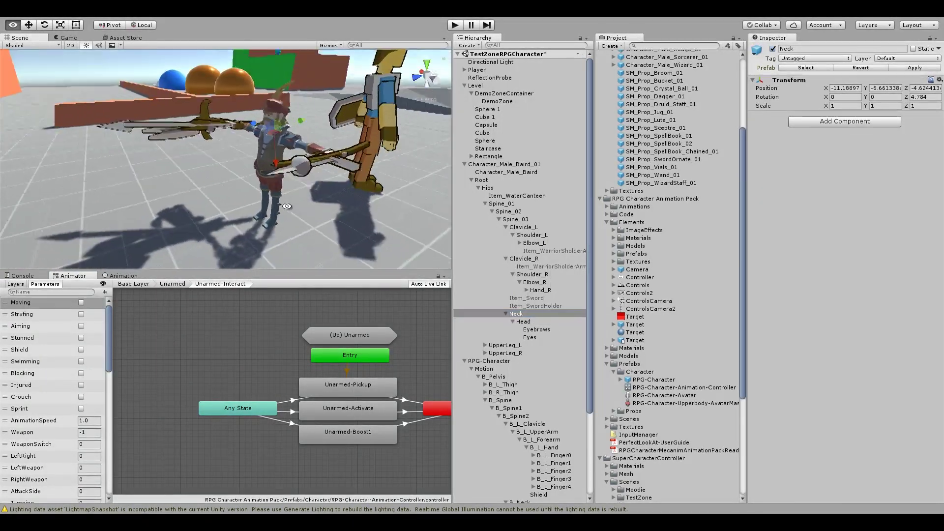
right_click_drag(287, 206, 270, 200)
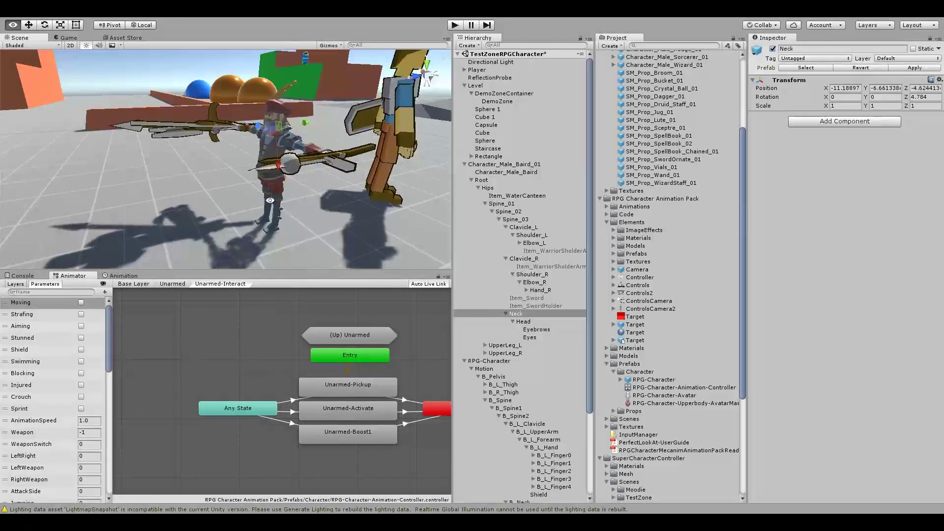
left_click(522, 321)
right_click_drag(304, 167, 327, 144)
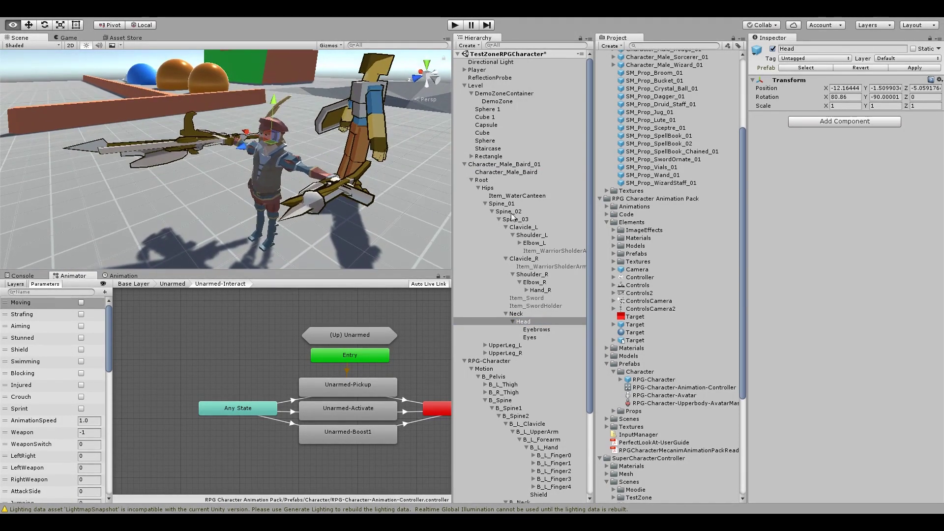
- Set the Forward Axis of Look At Bones Element 0 to Z_AXIS in Character_Male_Baird_01's Perfect Look At component
left_click(493, 166)
scroll(898, 317, "down", 10)
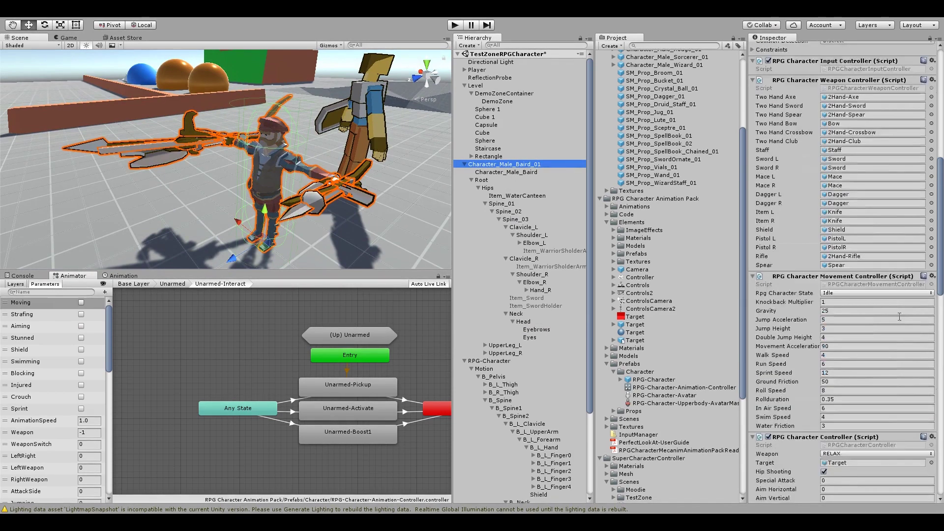
scroll(899, 317, "down", 10)
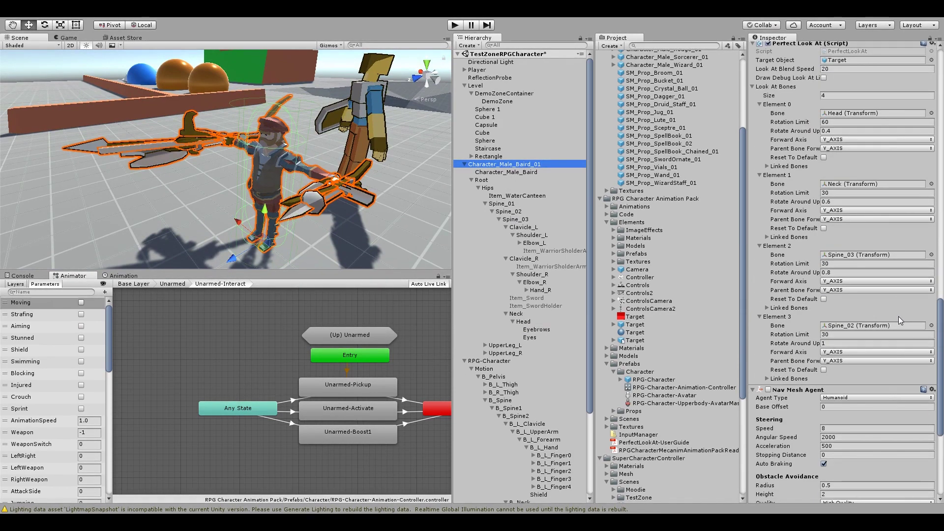
left_click(846, 140)
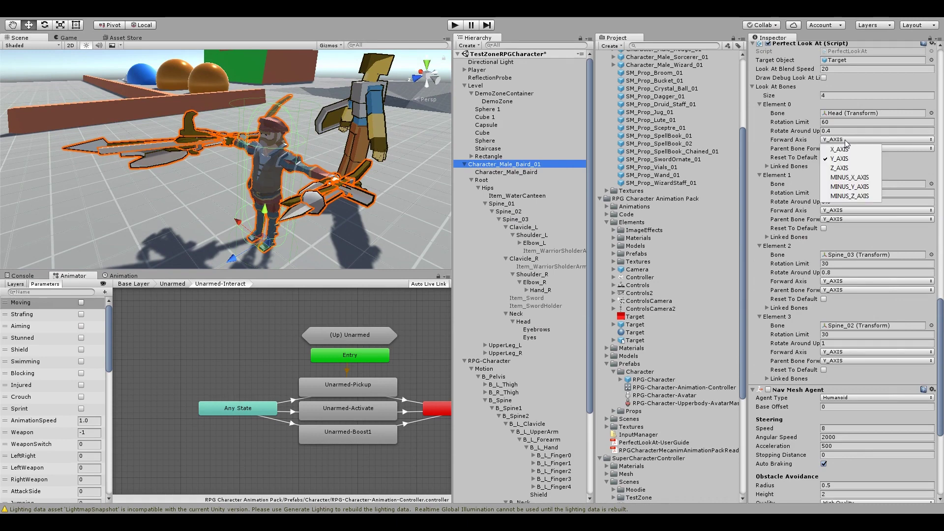
left_click(855, 168)
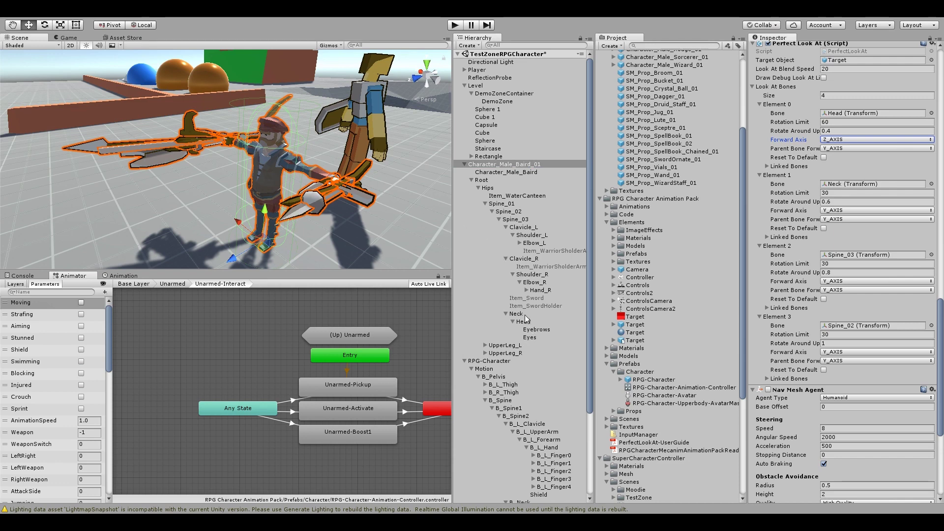
- Check the local axes of the Spine_02 and Spine_03 bones and set Look At Bones Element 1's Parent Bone Forward Axis to MINUS_Y_AXIS
left_click(520, 220)
left_click(518, 212)
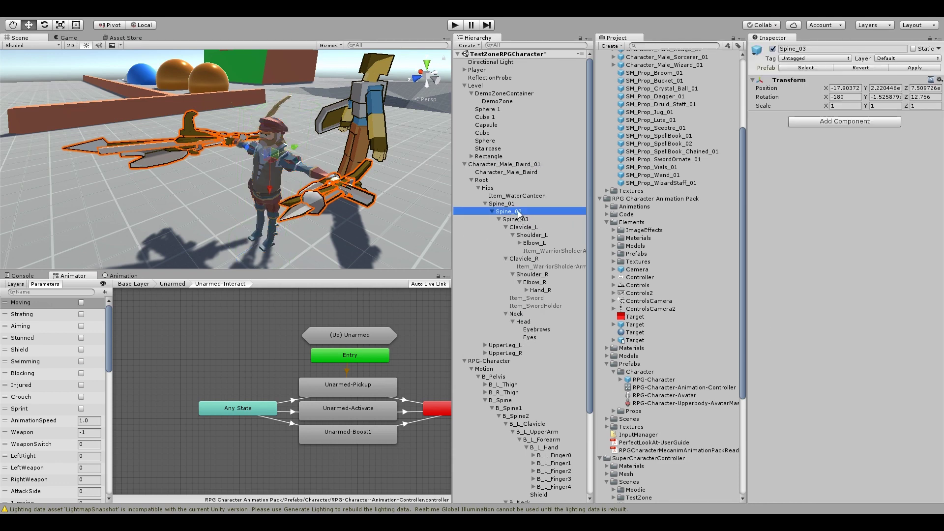
left_click(526, 220)
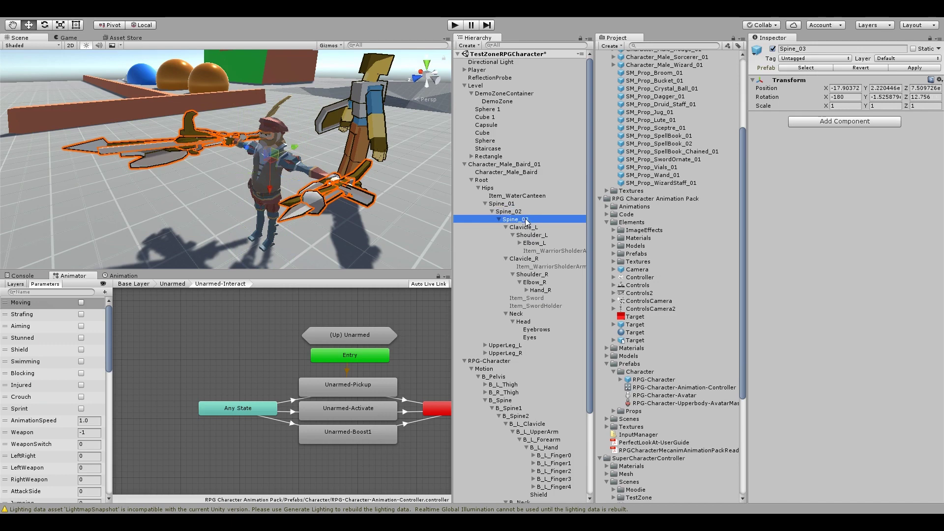
left_click(499, 165)
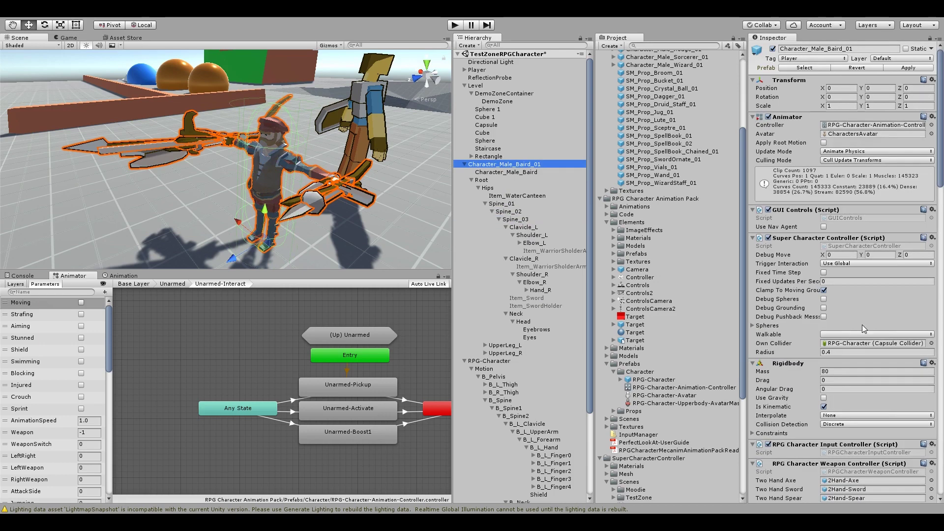
scroll(865, 324, "down", 15)
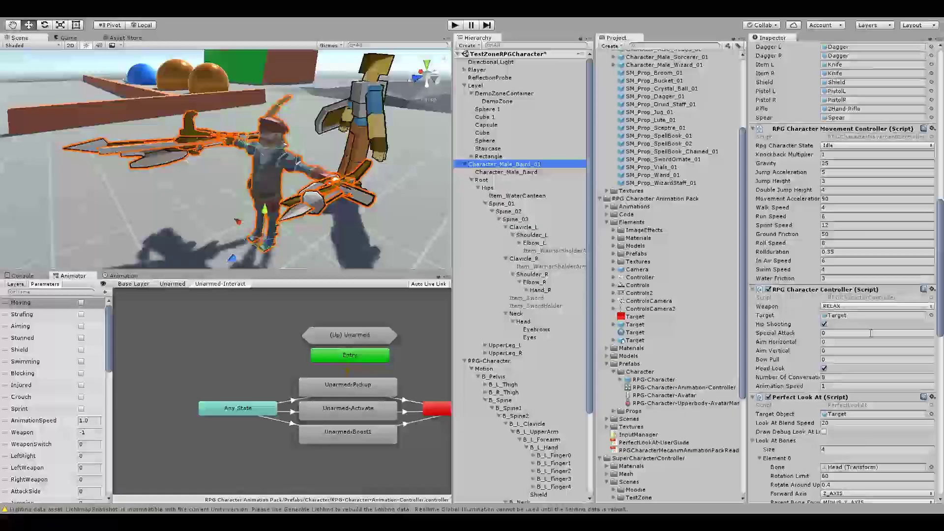
scroll(870, 333, "down", 10)
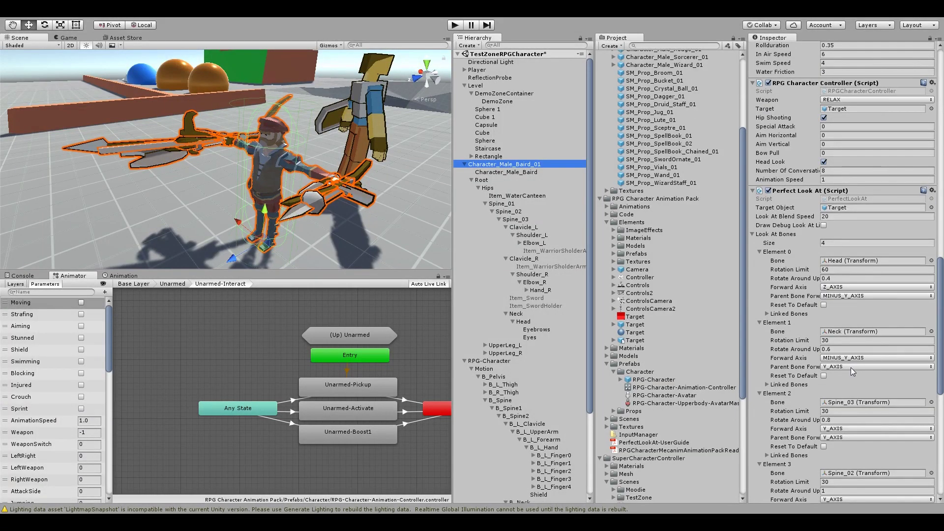
left_click(850, 368)
left_click(856, 413)
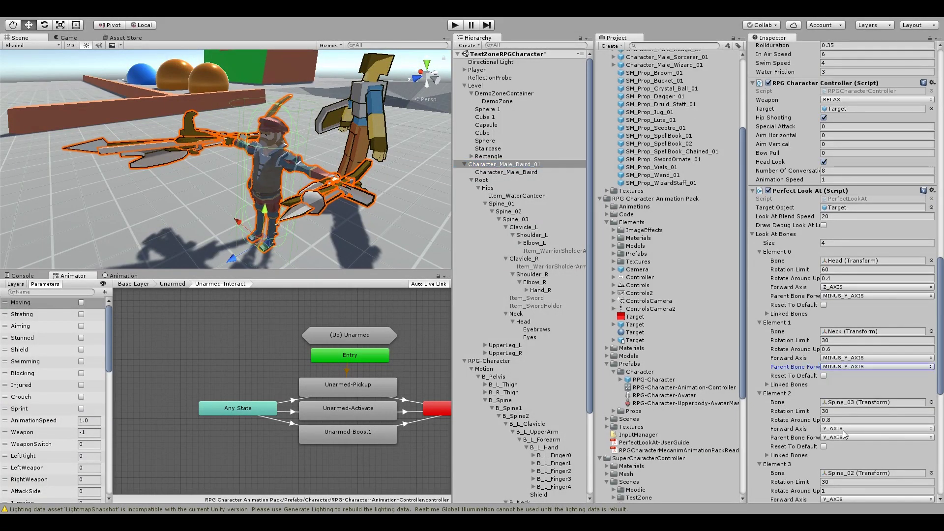
- Set the Forward Axis of Look At Bones Element 2 and the Parent Bone Forward Axis of Element 3 to MINUS_Y_AXIS
left_click(843, 431)
left_click(854, 477)
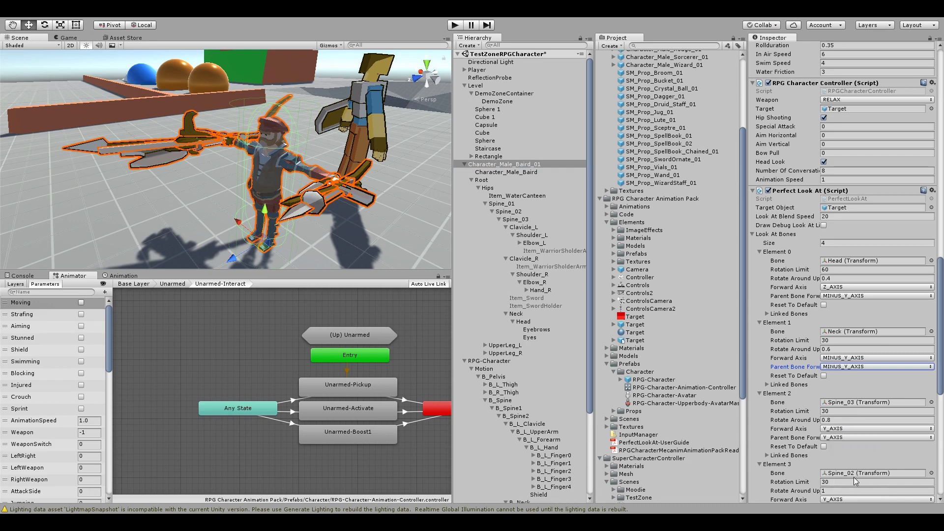
left_click(840, 437)
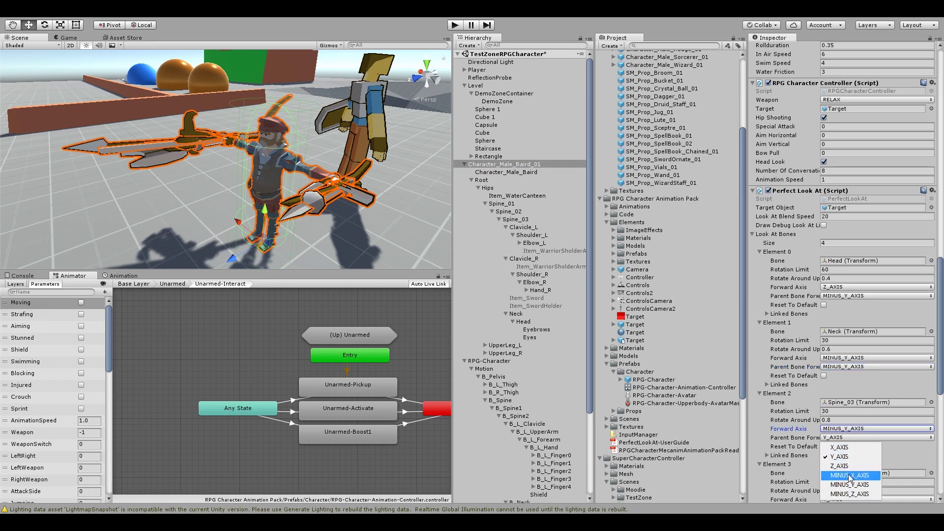
left_click(839, 456)
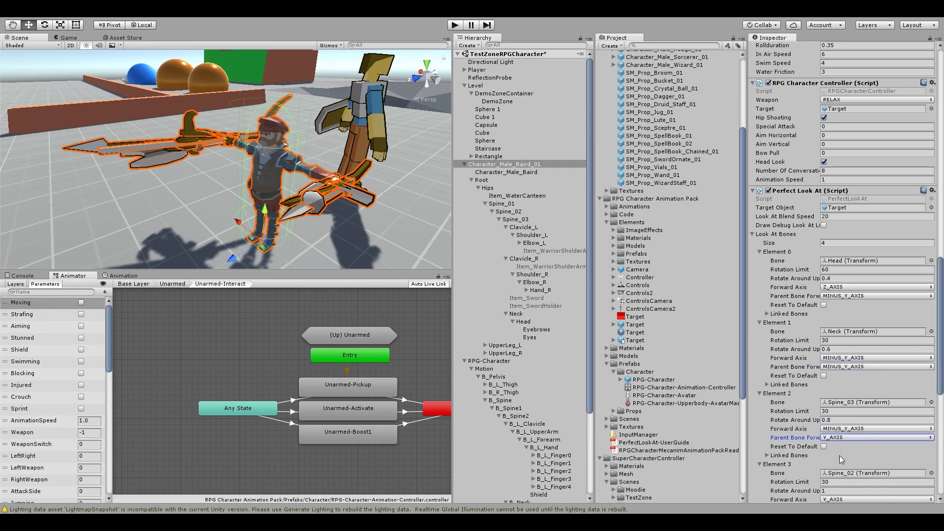
scroll(857, 419, "down", 3)
left_click(853, 418)
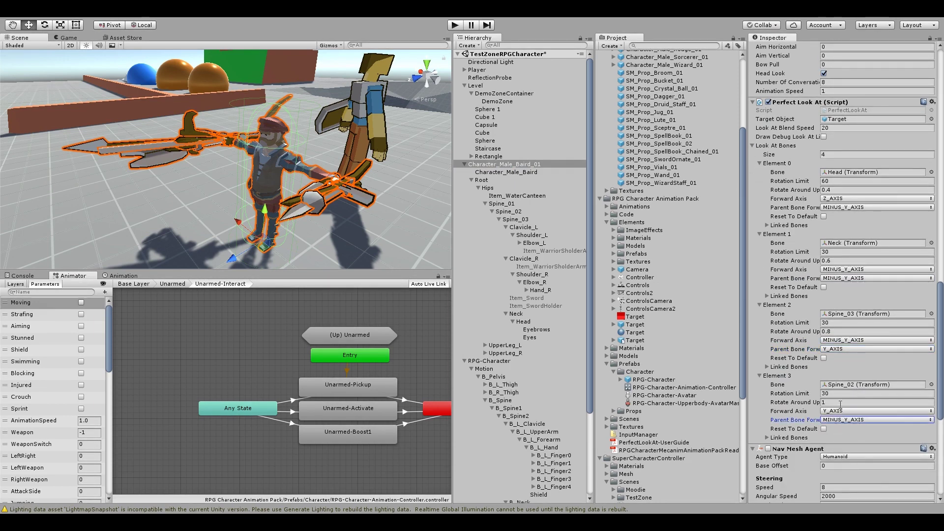
scroll(840, 343, "down", 9)
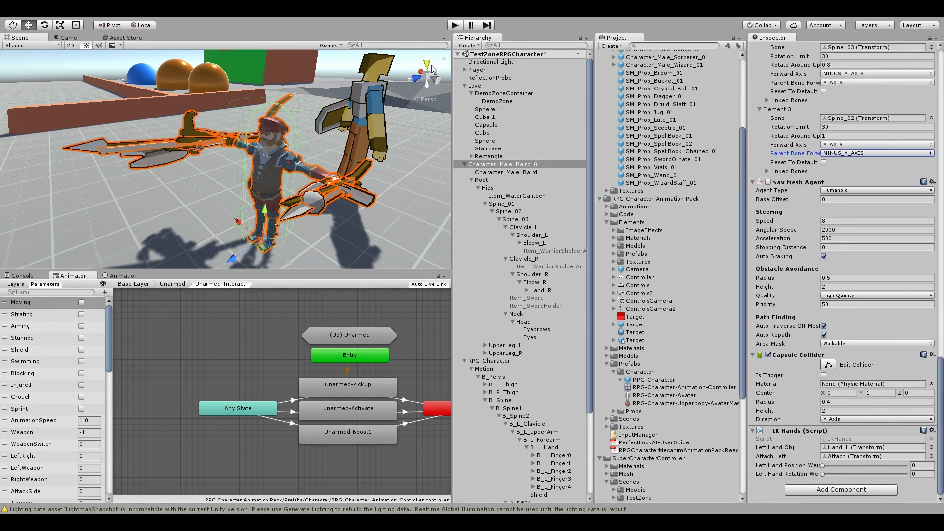
- Review the logged console warnings through to the end of the list and clear the console
left_click_drag(432, 69, 324, 306, "alt")
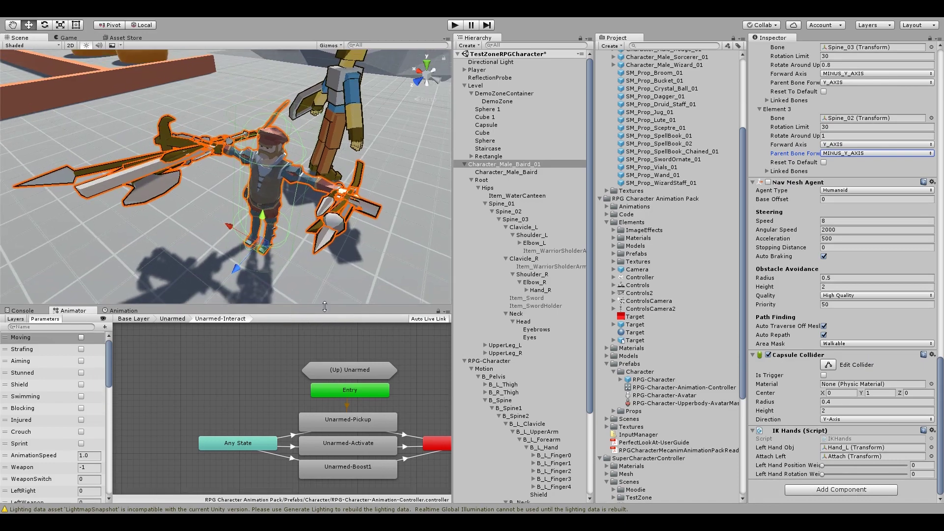
left_click(20, 311)
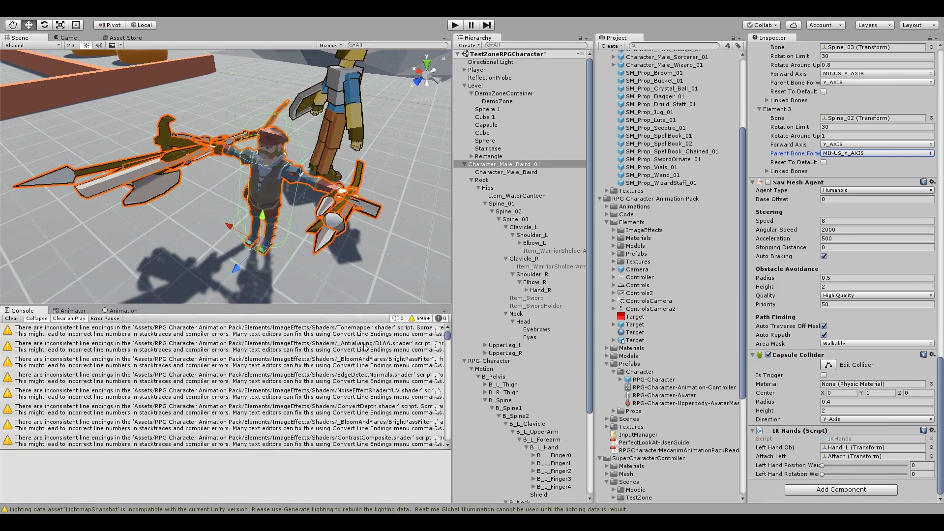
scroll(364, 347, "down", 10)
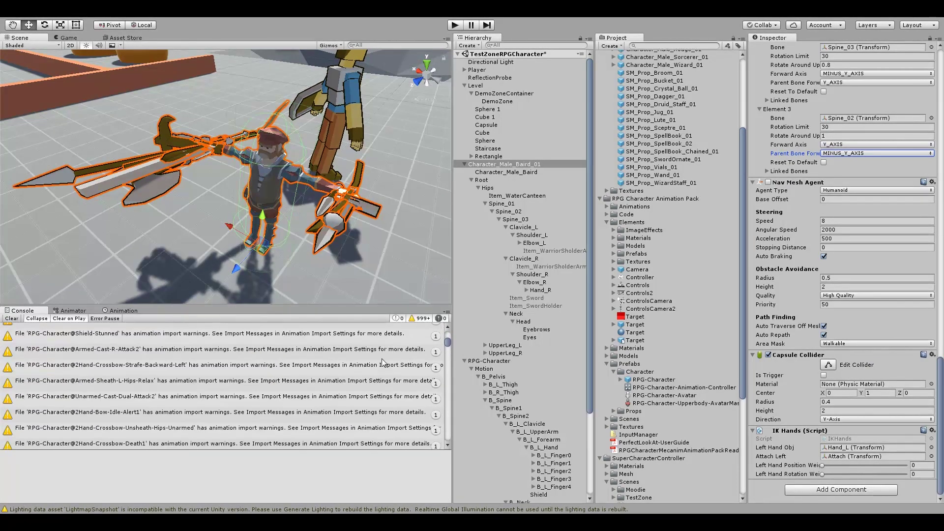
scroll(369, 363, "up", 2)
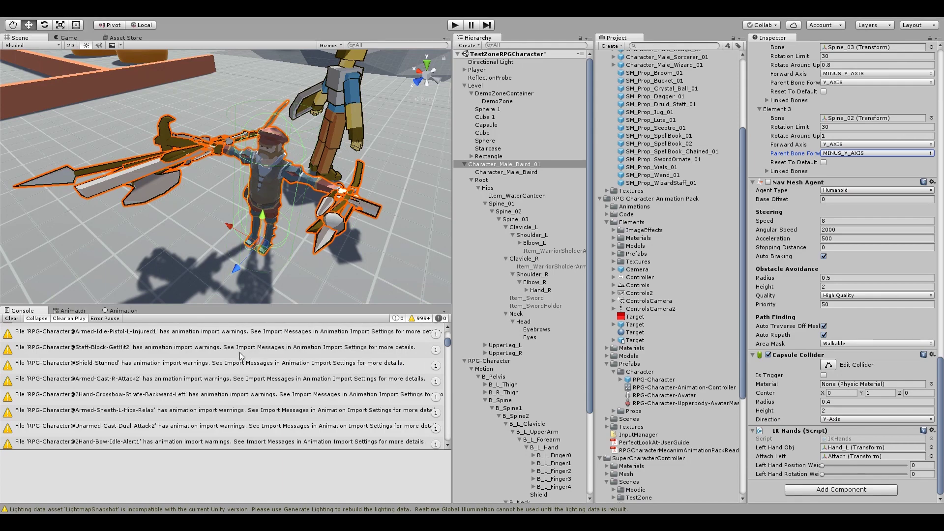
scroll(245, 359, "down", 8)
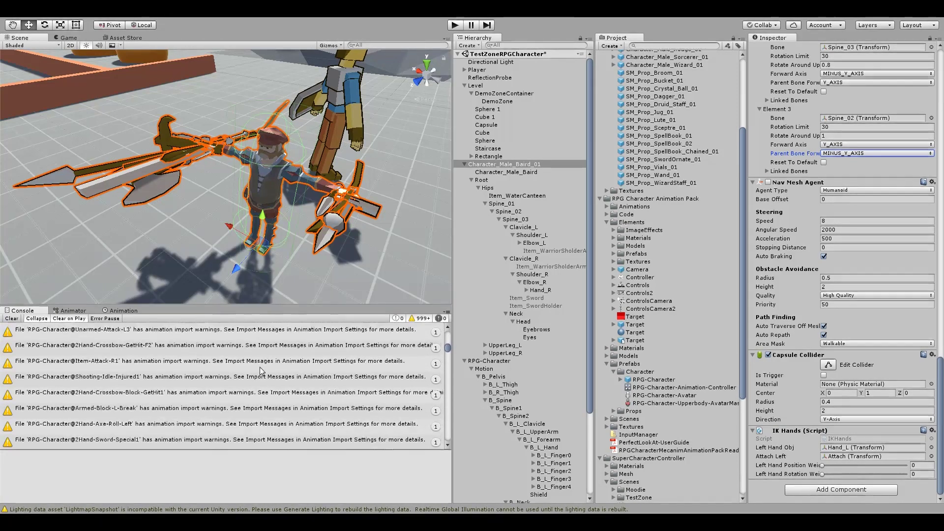
scroll(305, 378, "down", 3)
left_click_drag(448, 354, 448, 442)
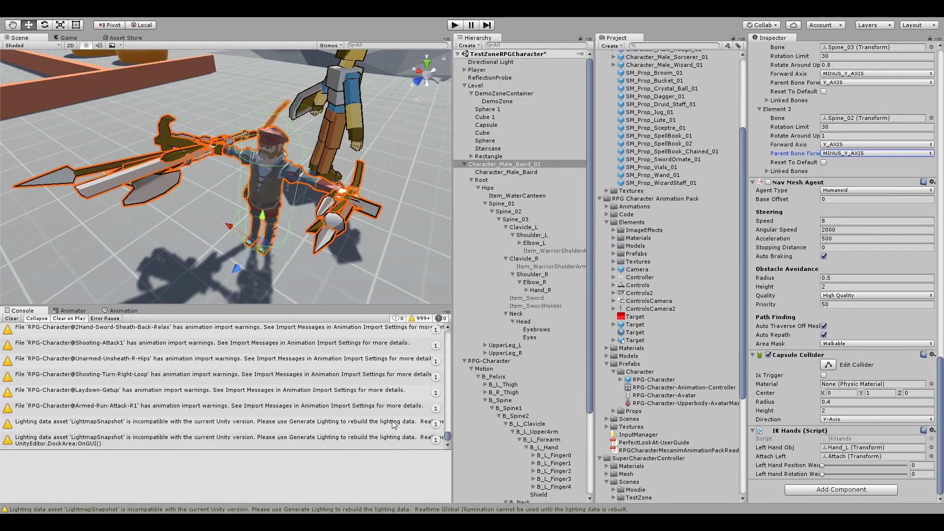
left_click(13, 319)
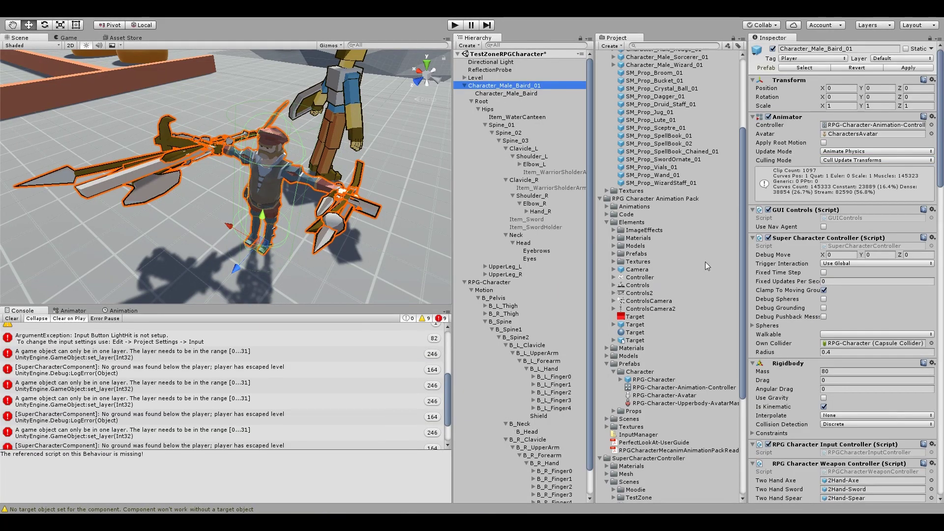
- Rename the InputManager archive in the RPG Character Animation Pack folder to ProjectSettings
scroll(706, 266, "down", 4)
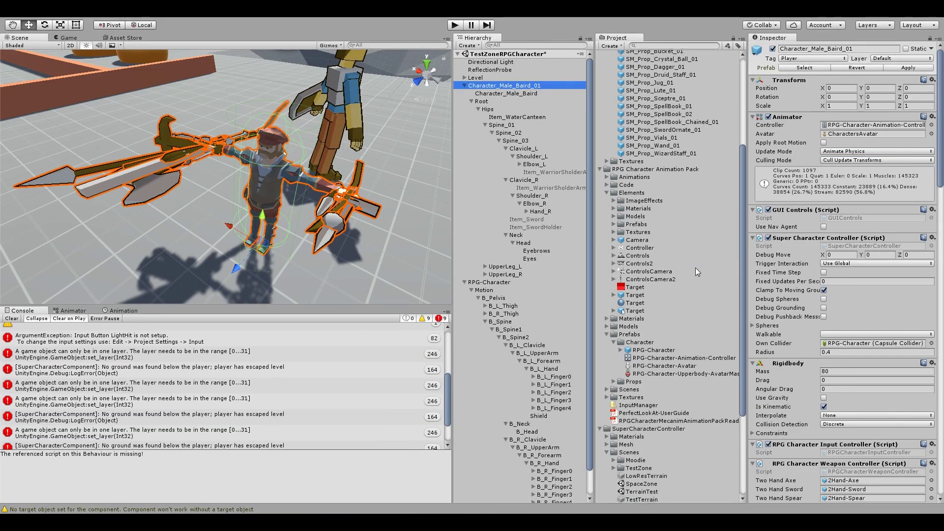
left_click(633, 318)
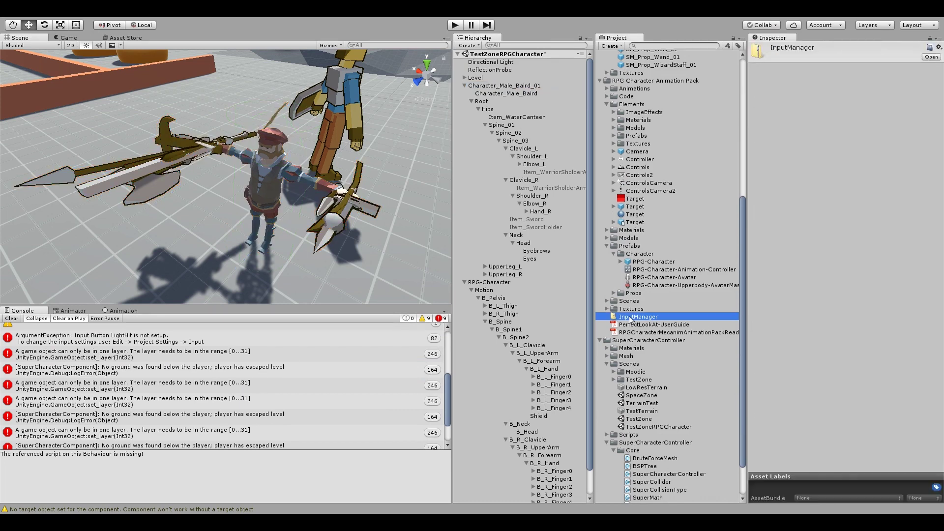
left_click(633, 319)
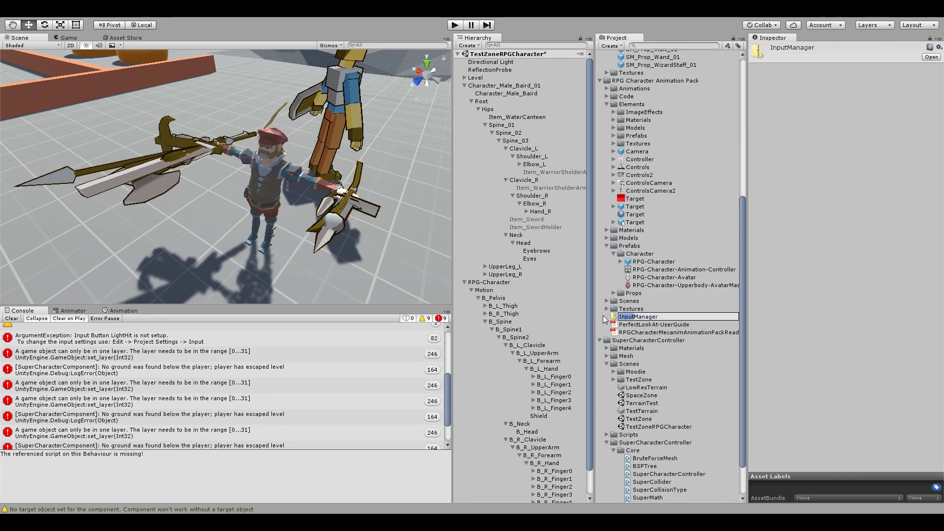
key("BackSpace")
left_click_drag(641, 316, 626, 318)
type("ProjectSettings")
key("Return")
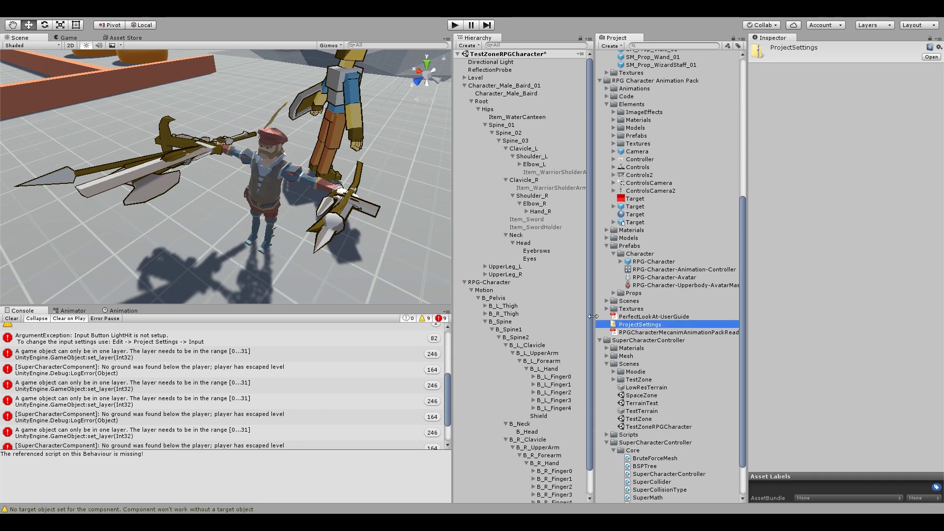
- Copy InputManager.asset and TagManager.asset from the ProjectSettings archive into New Unity Project's ProjectSettings folder, replacing existing files, and return to Unity
double_click(622, 325)
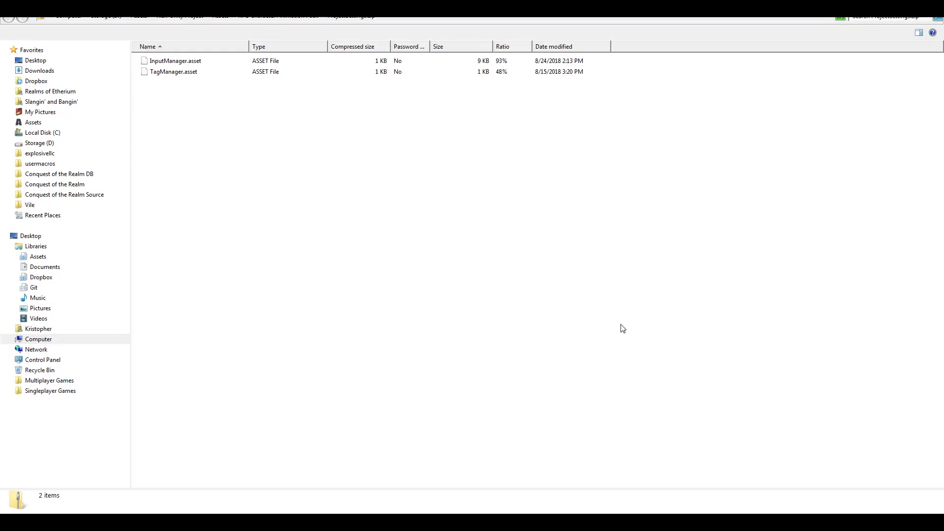
left_click(175, 61)
left_click(173, 72, "shift")
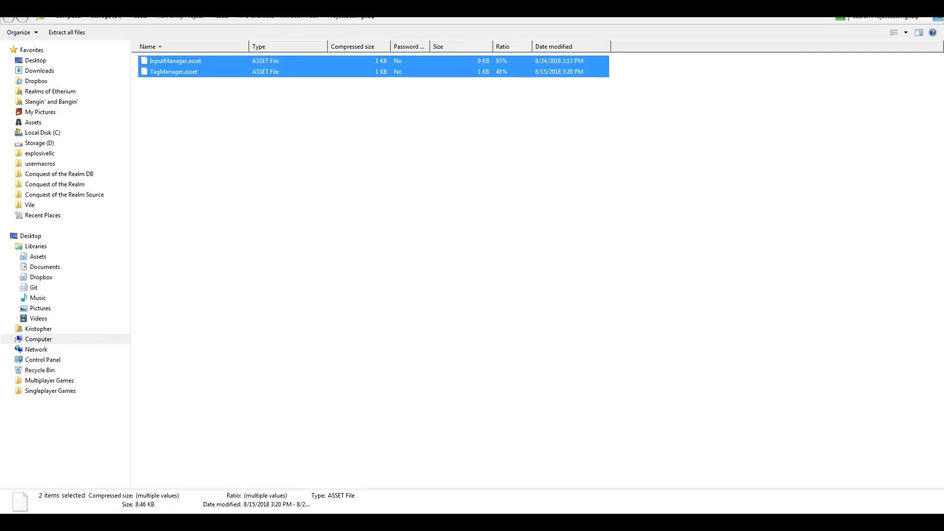
left_click(180, 16)
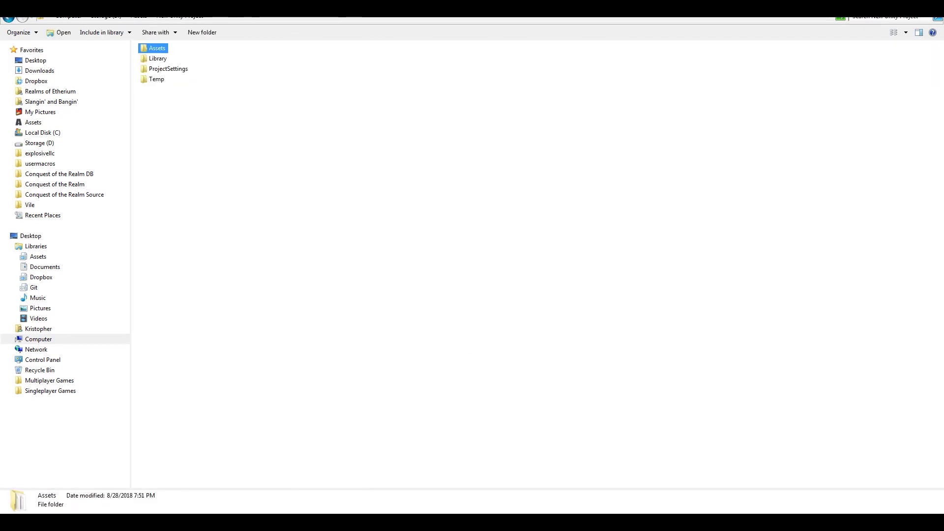
key("Down")
key("Down")
key("Return")
key("ctrl+v")
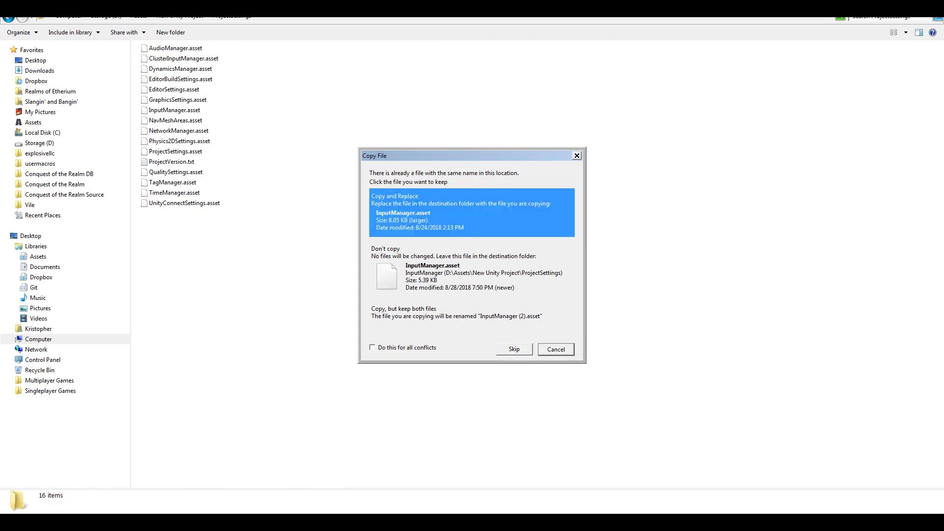
key("Return")
key("alt+Tab")
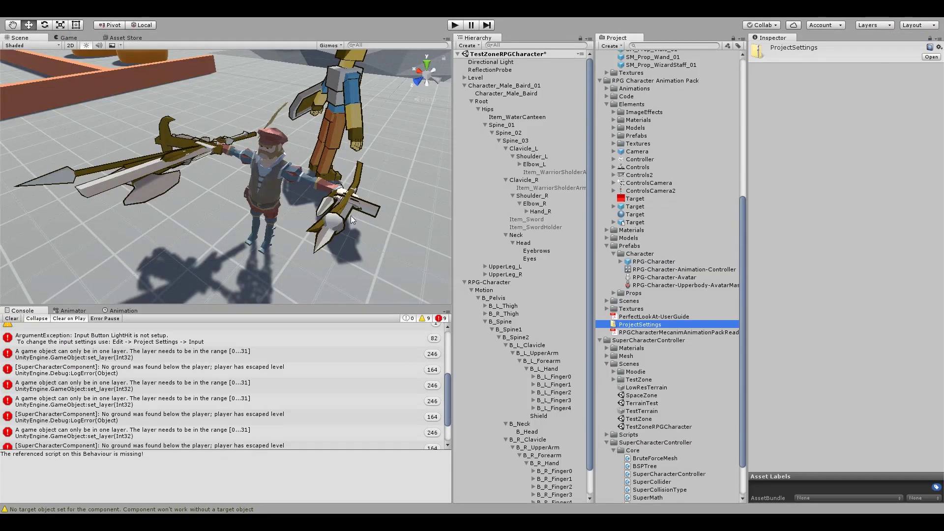
- Delete the original RPG-Character from the scene and switch the transform gizmo to global orientation
left_click(394, 151)
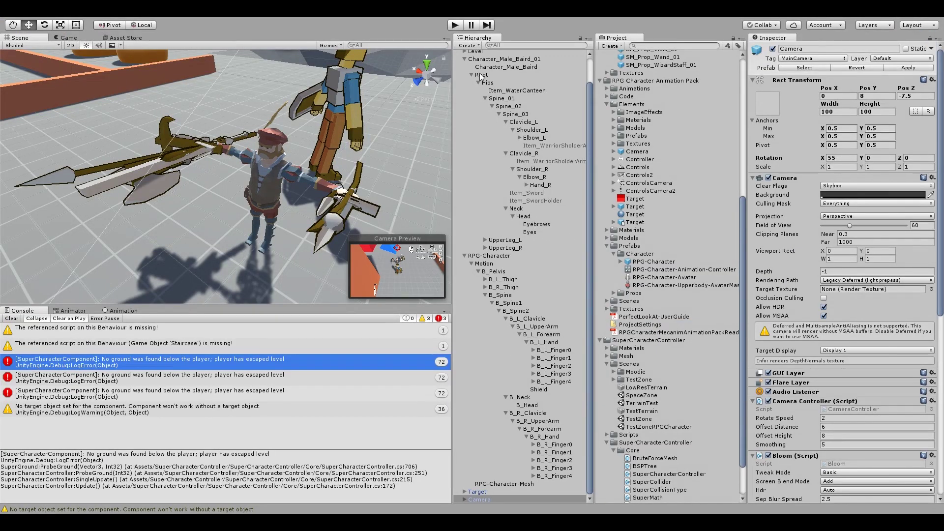
left_click(465, 57)
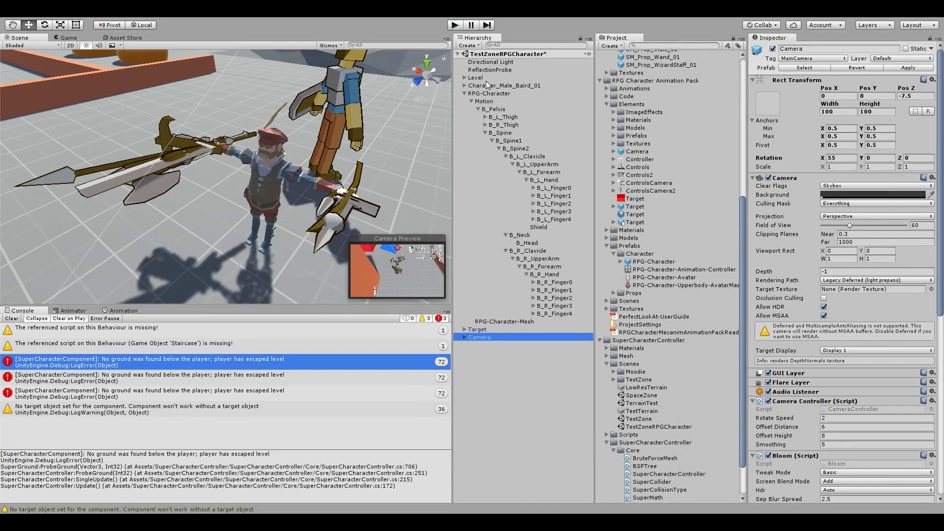
left_click(494, 95)
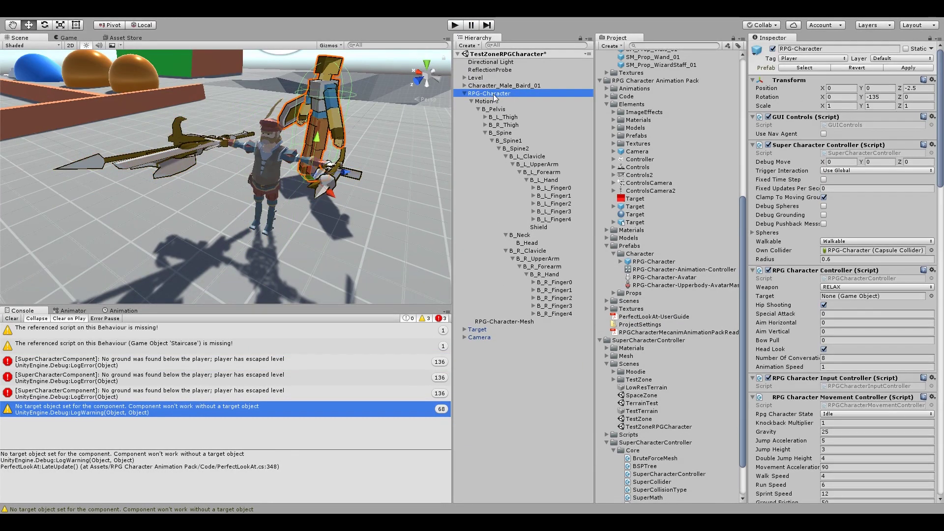
key("Delete")
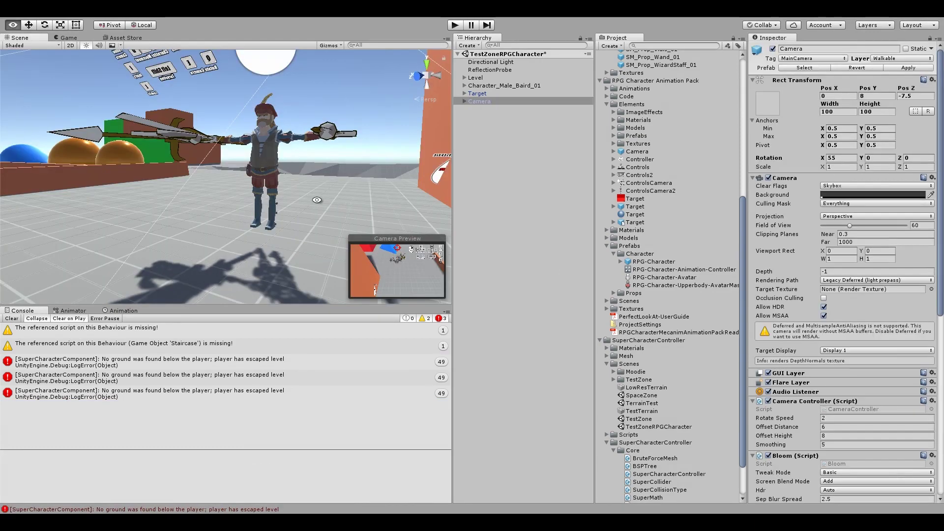
left_click_drag(317, 199, 175, 112, "alt")
key("x")
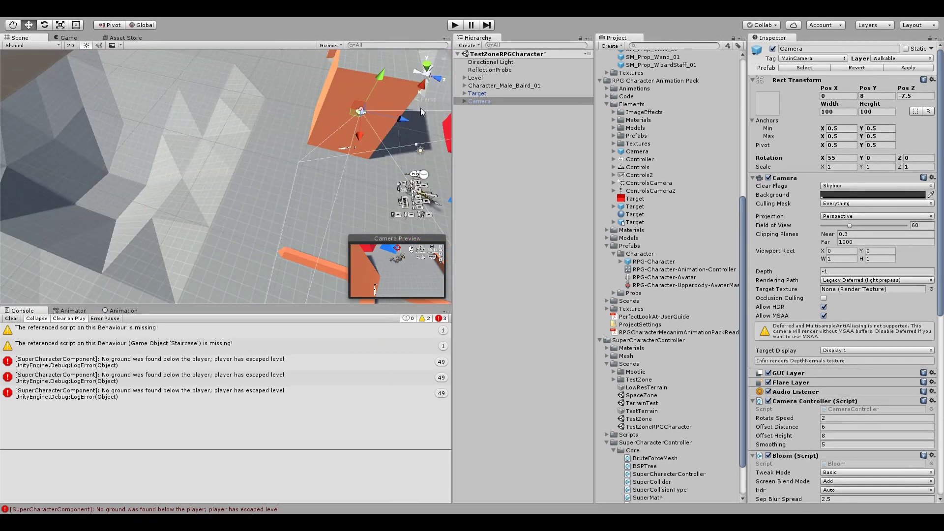
- Set the layer of DemoZoneContainer, under Level, to Walkable
left_click(475, 78)
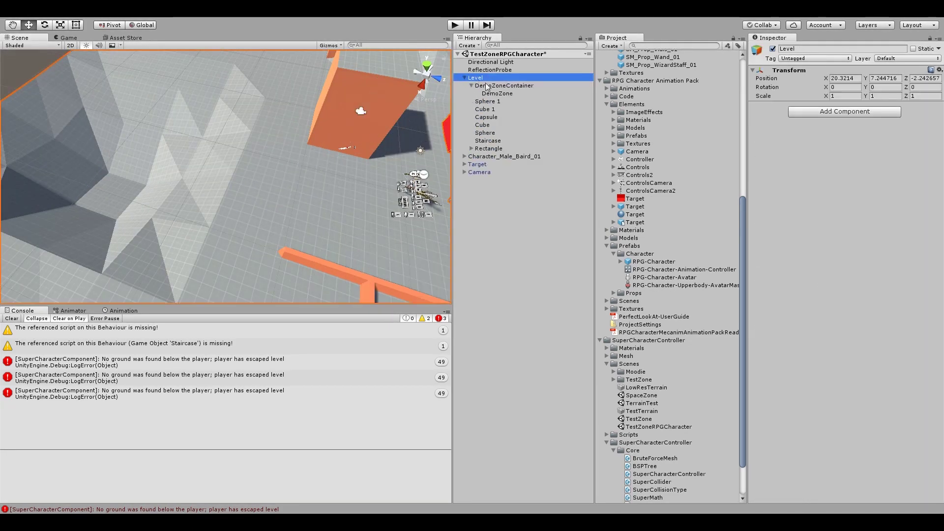
double_click(492, 86)
left_click(895, 58)
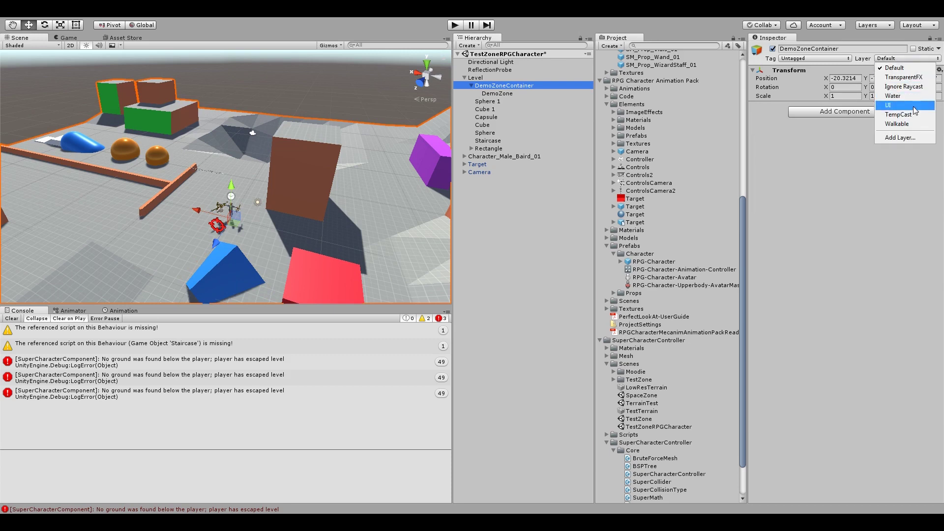
left_click(913, 123)
left_click(421, 280)
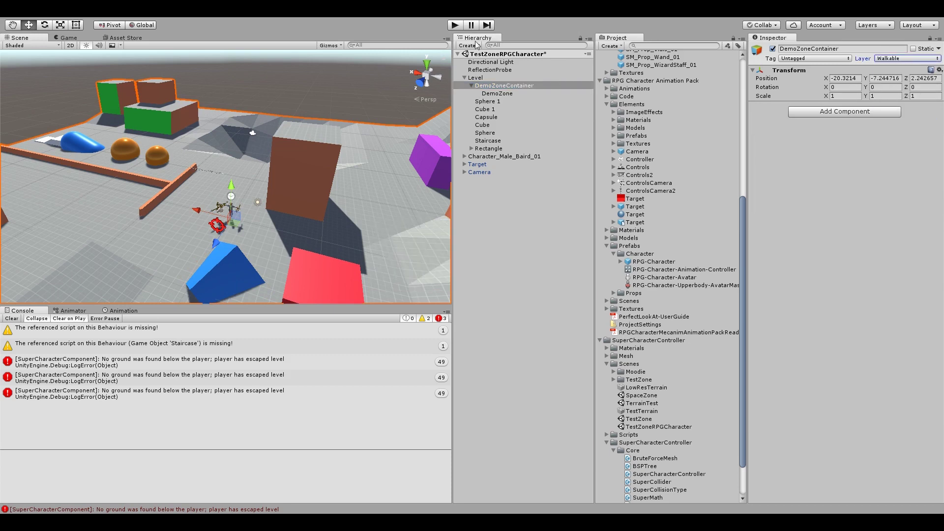
- Play the scene to test walking the character and rotating the camera on the level, and stop play mode
left_click(454, 25)
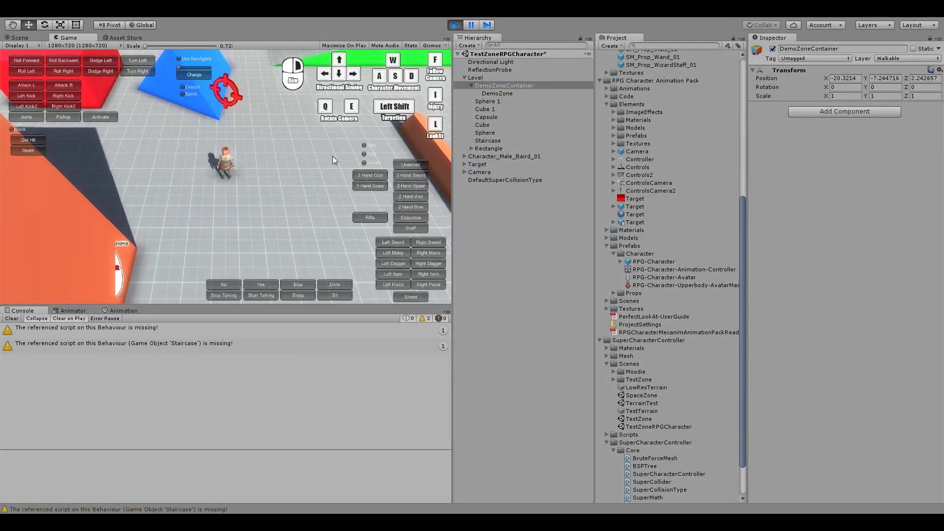
key("d")
key("s")
key("a")
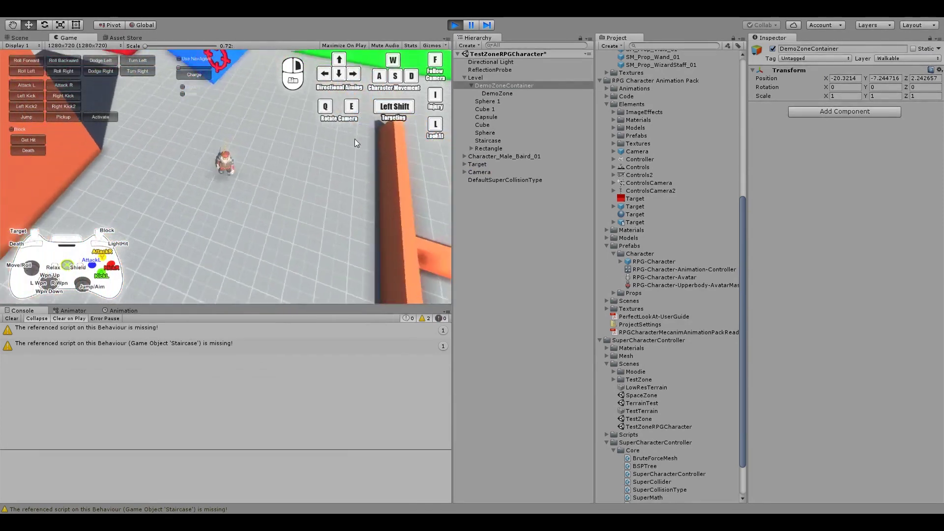
key("e")
key("q")
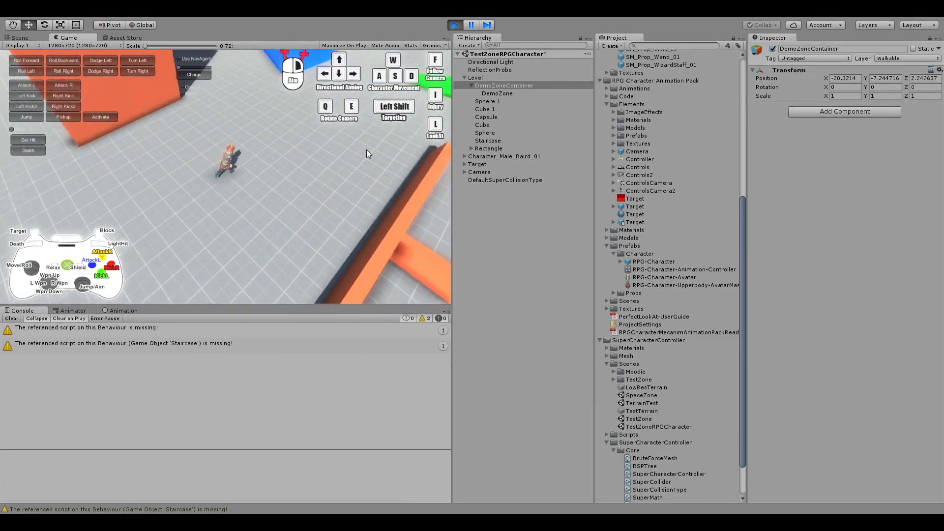
left_click(455, 24)
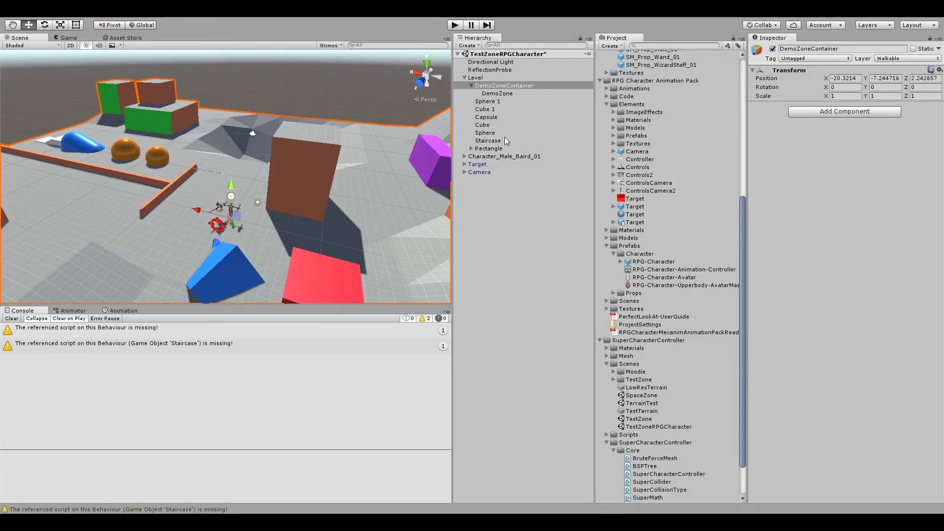
- Set the Camera object's Camera Controller to Offset Distance 3 and Offset Height 4
left_click(492, 171)
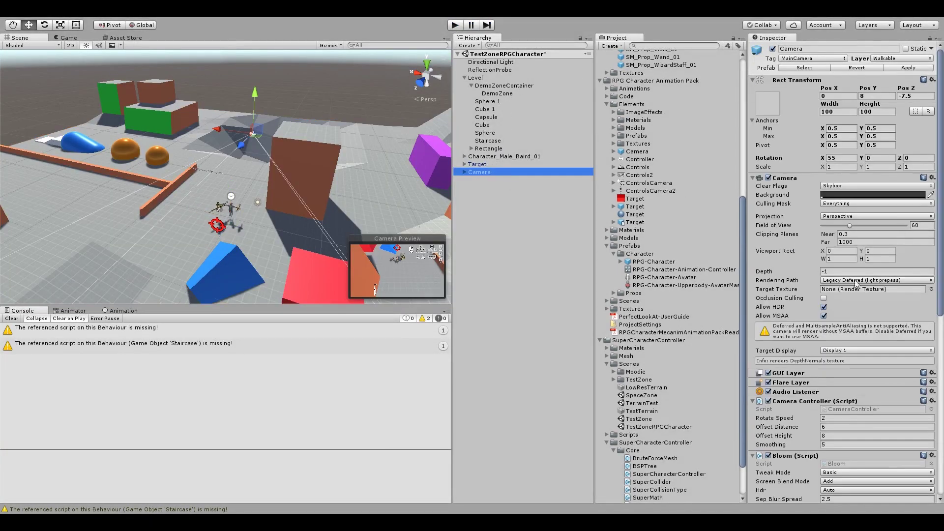
scroll(869, 276, "down", 5)
left_click(836, 256)
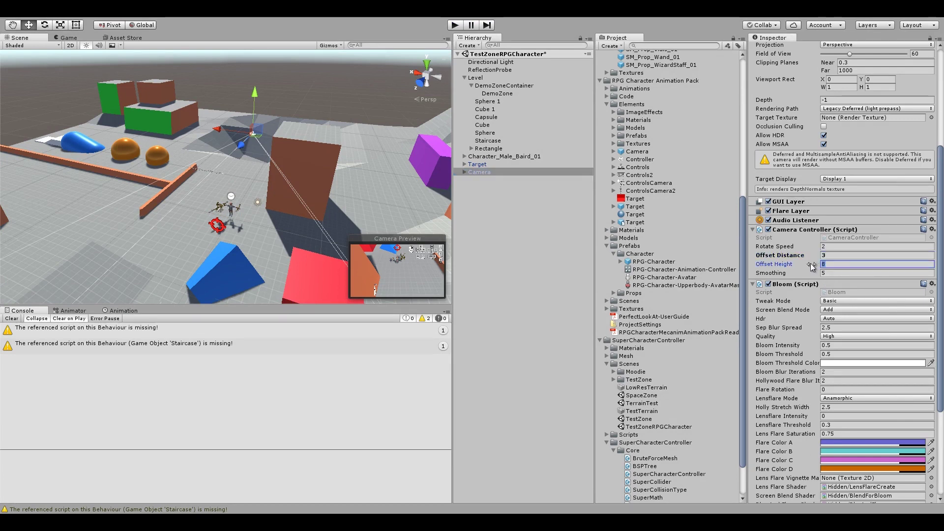
- Play the scene and test the character's running, direction changes, jumping and unarmed movement with the closer camera
left_click(455, 25)
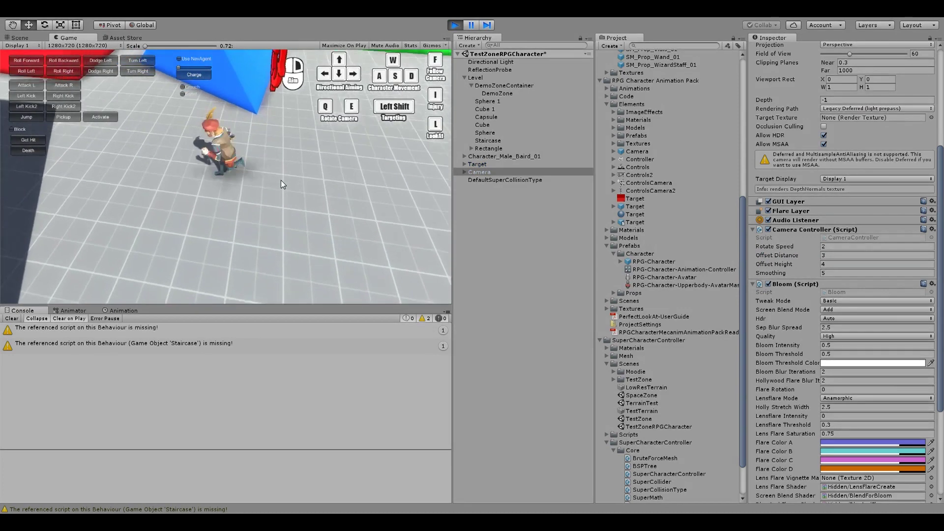
key("d")
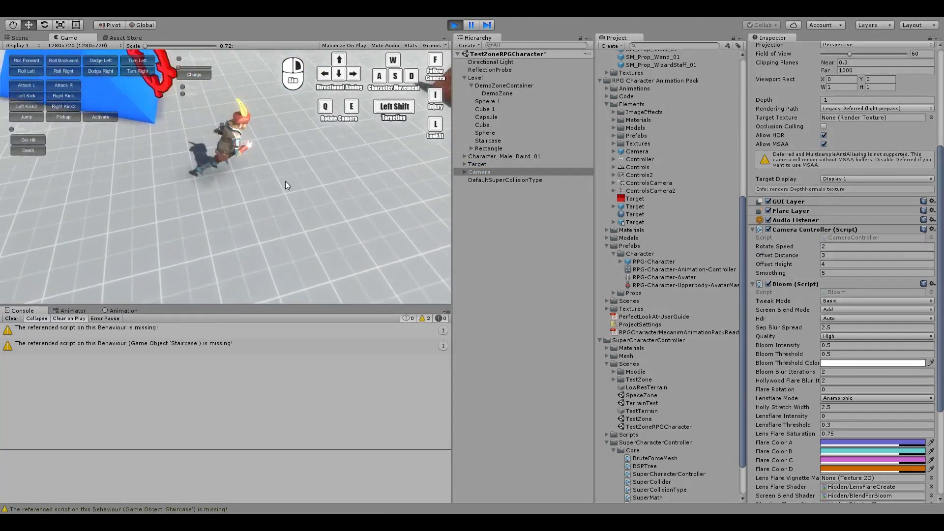
key("a")
key("w")
key("d")
key("s")
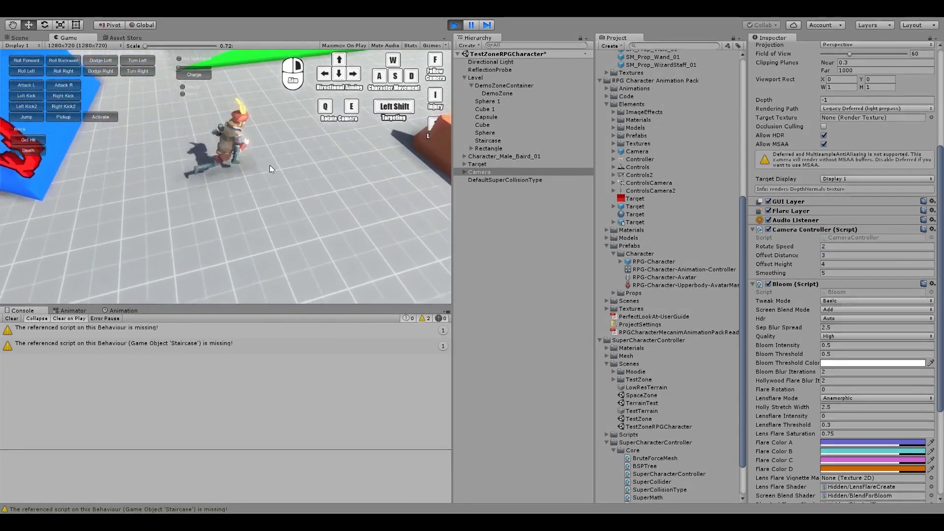
key("a")
key("space")
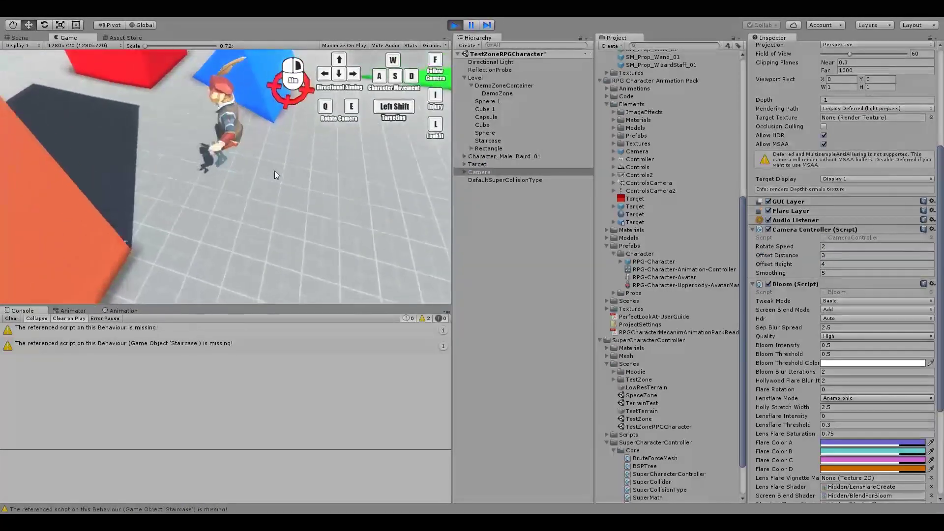
key("d")
key("w")
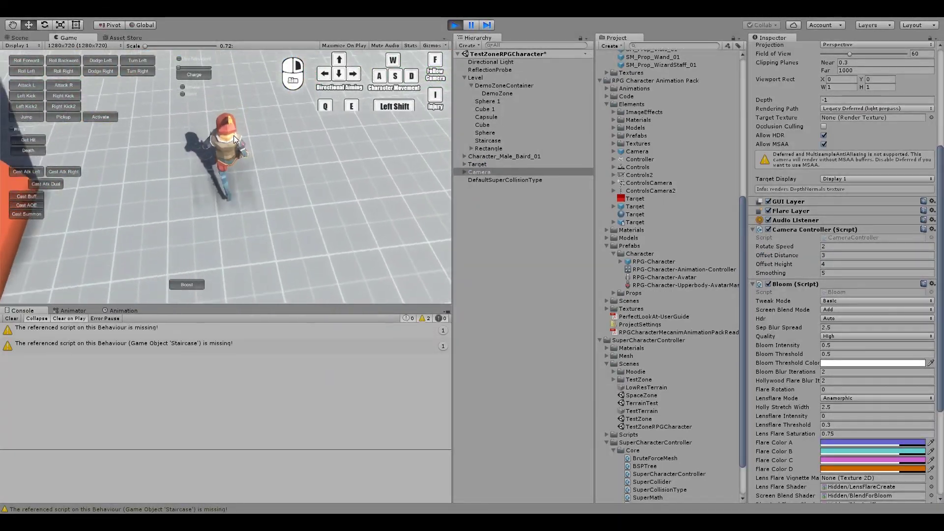
key("a")
key("w")
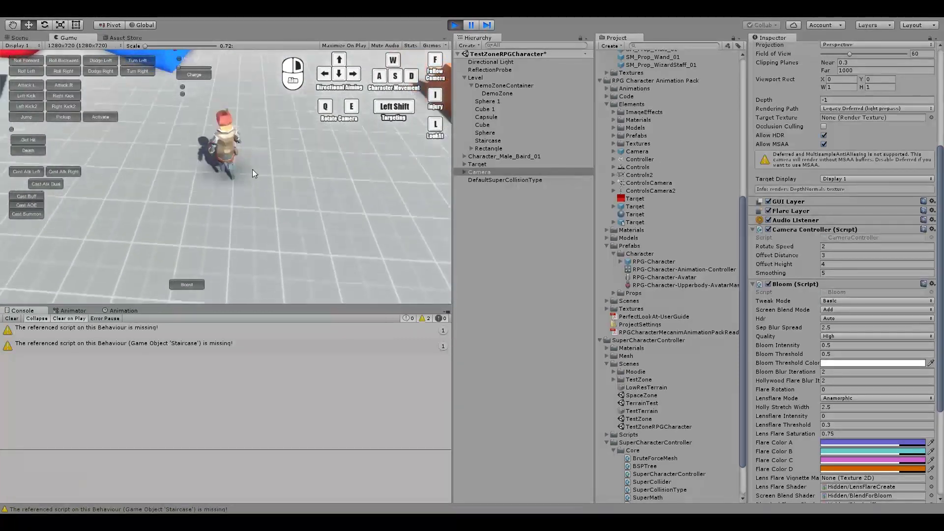
key("d")
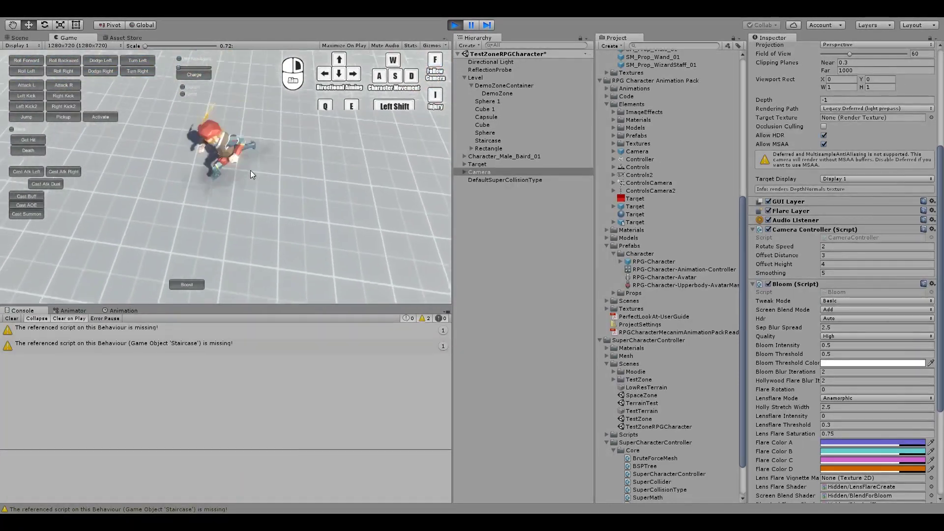
key("w")
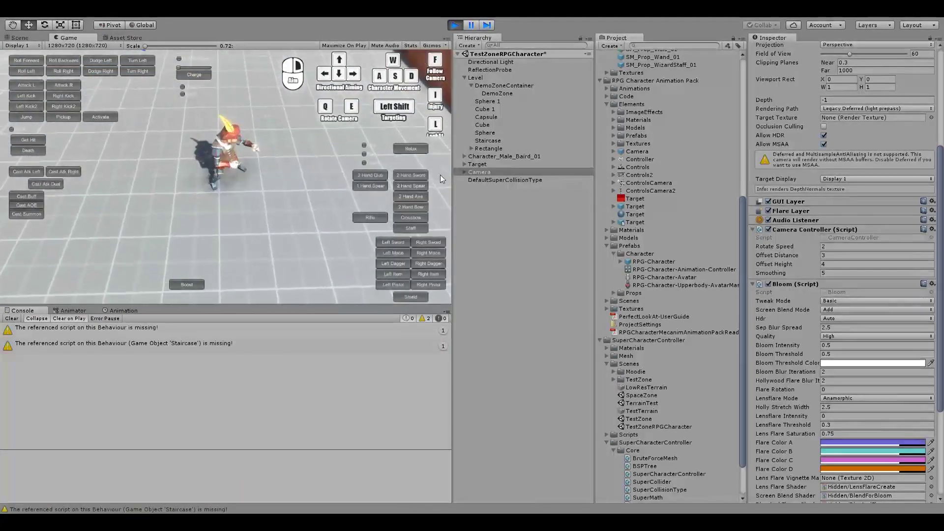
key("a")
key("d")
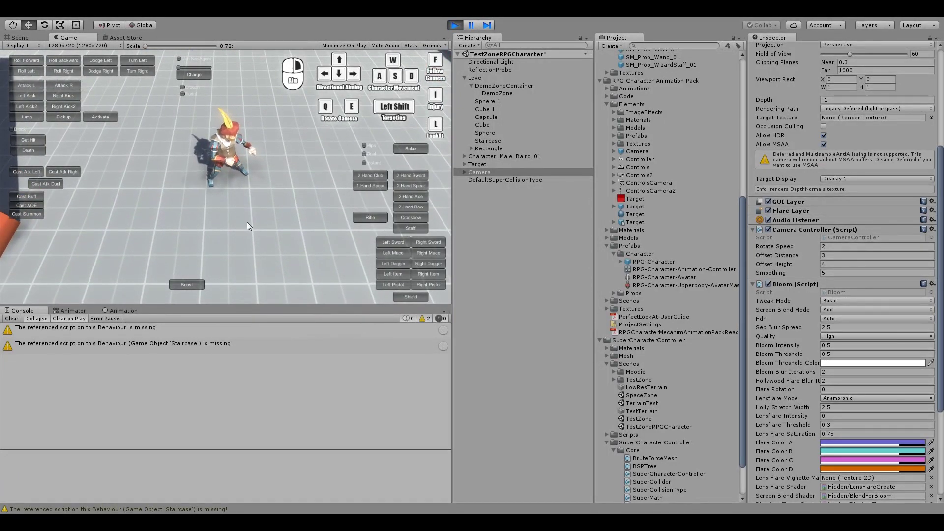
key("d")
key("e")
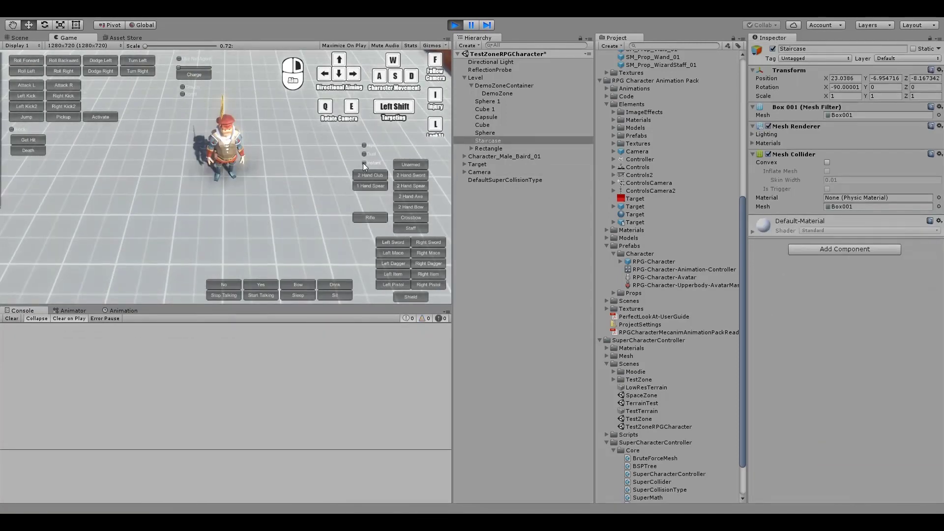
- Move the character around the level in a new play session while rotating the camera in both directions
key("w")
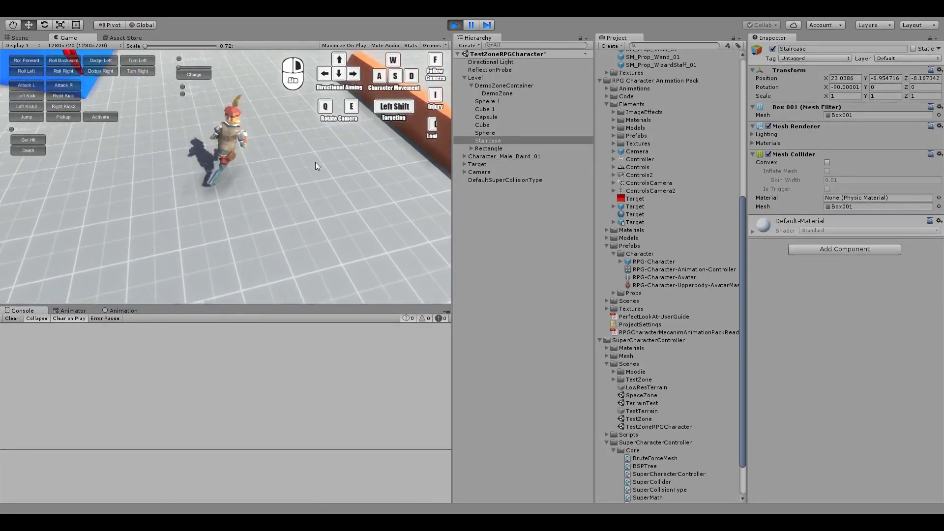
key("a")
key("q")
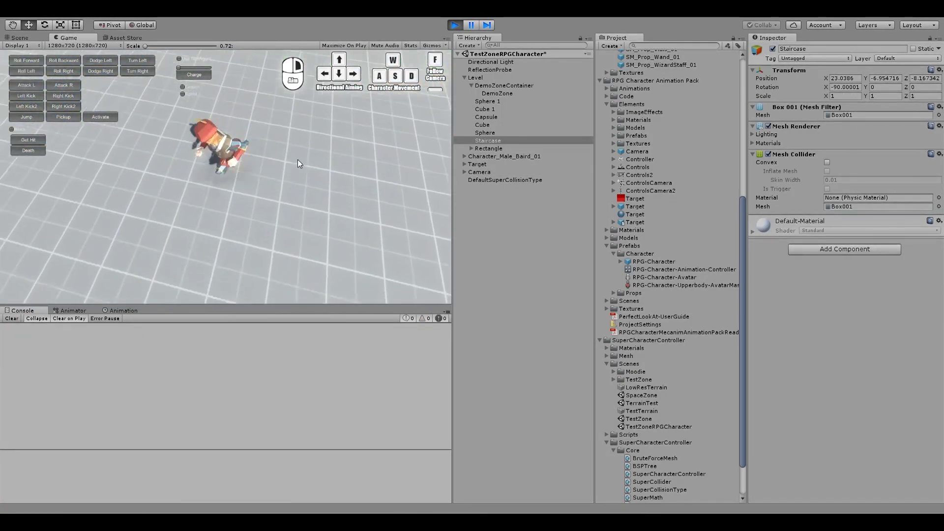
key("w")
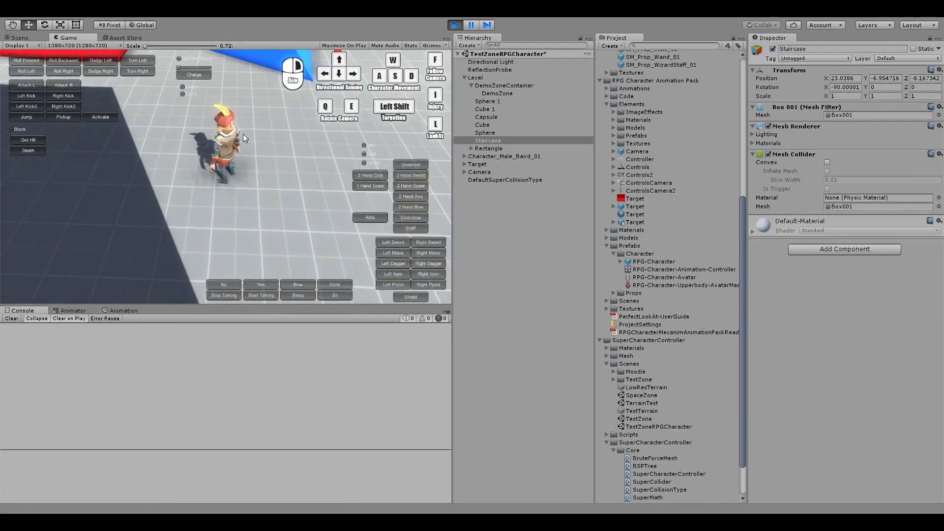
key("d")
key("e")
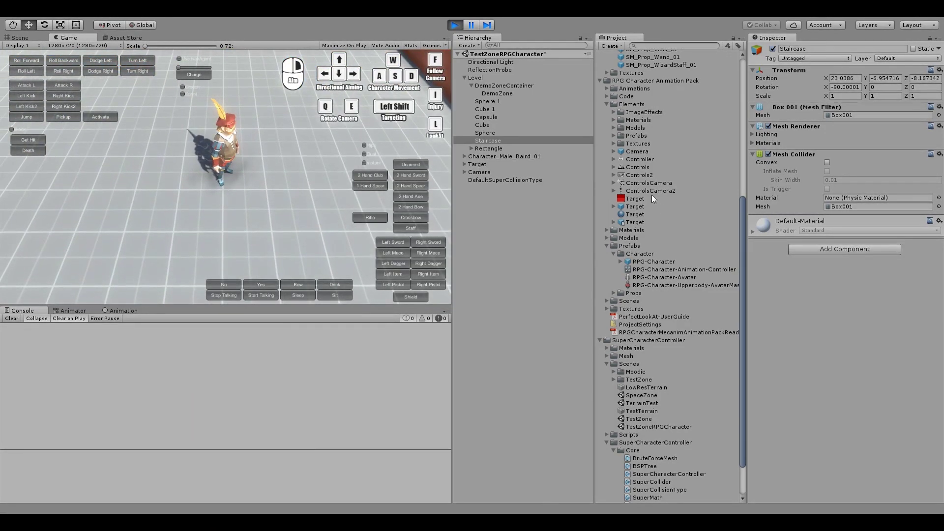
- Equip the character with the 2 Hand Sword and move around to check how the weapon is held
left_click(414, 177)
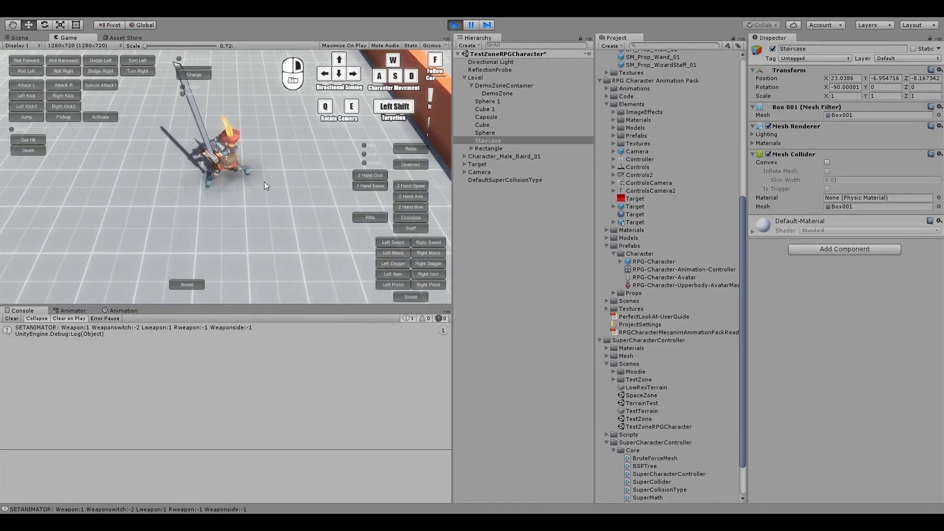
key("d")
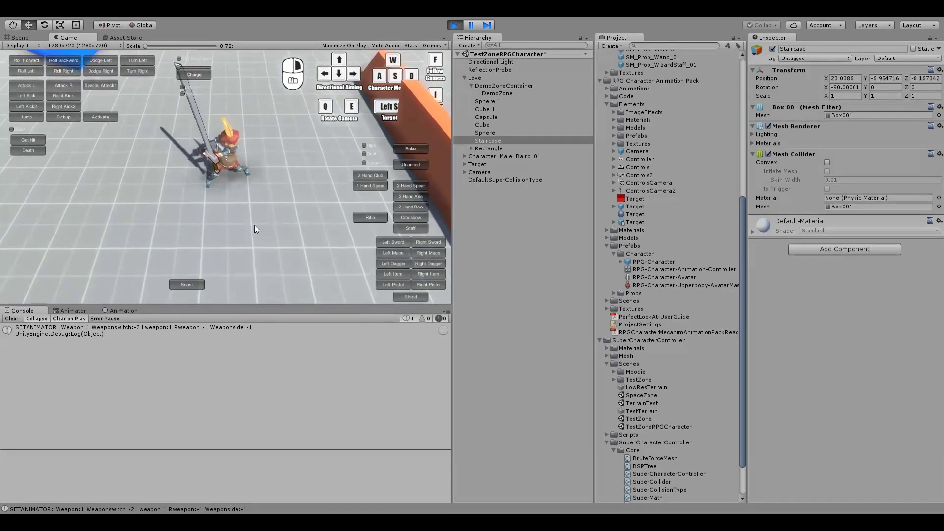
key("a")
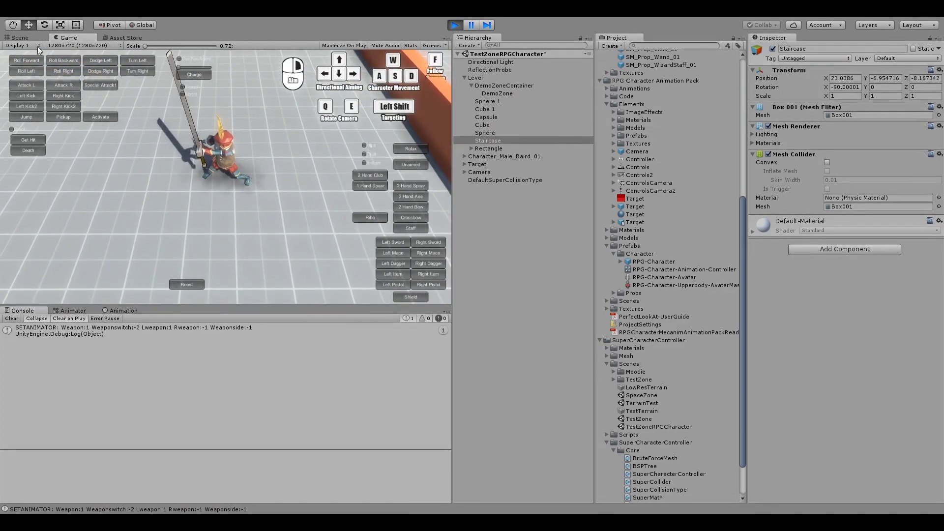
- Focus the Scene view on Character_Male_Baird_01 during play and select the 2Hand-Sword in its right hand
left_click(23, 36)
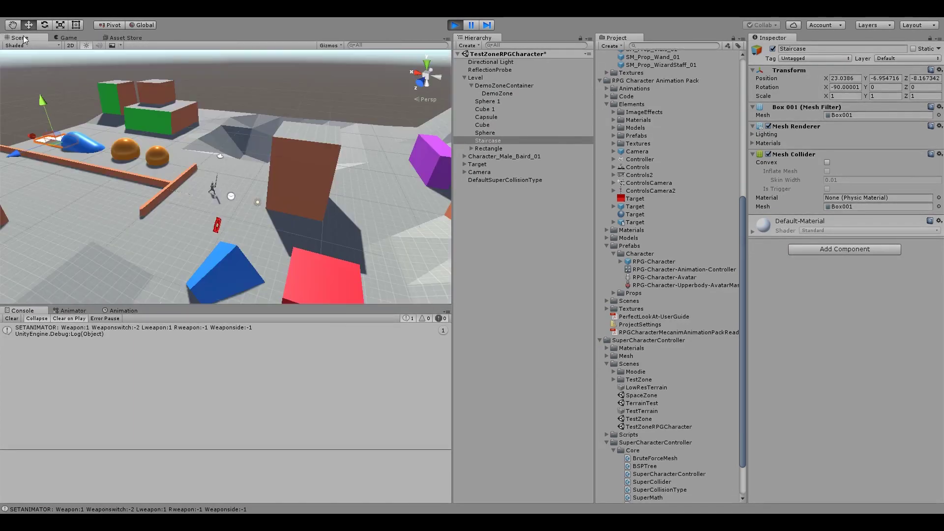
double_click(493, 156)
left_click_drag(314, 197, 679, 148, "alt")
scroll(226, 172, "up", 8)
left_click_drag(226, 172, 300, 184, "alt")
scroll(266, 151, "up", 8)
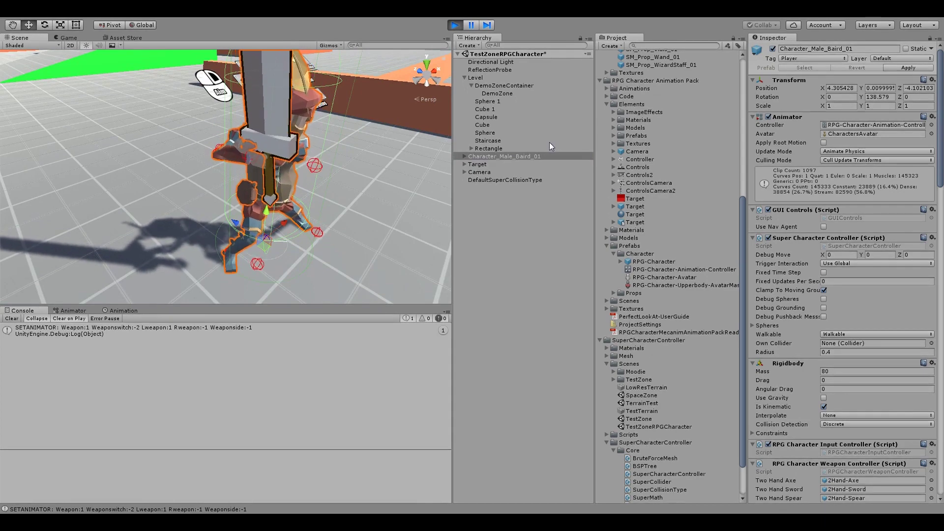
left_click(374, 152)
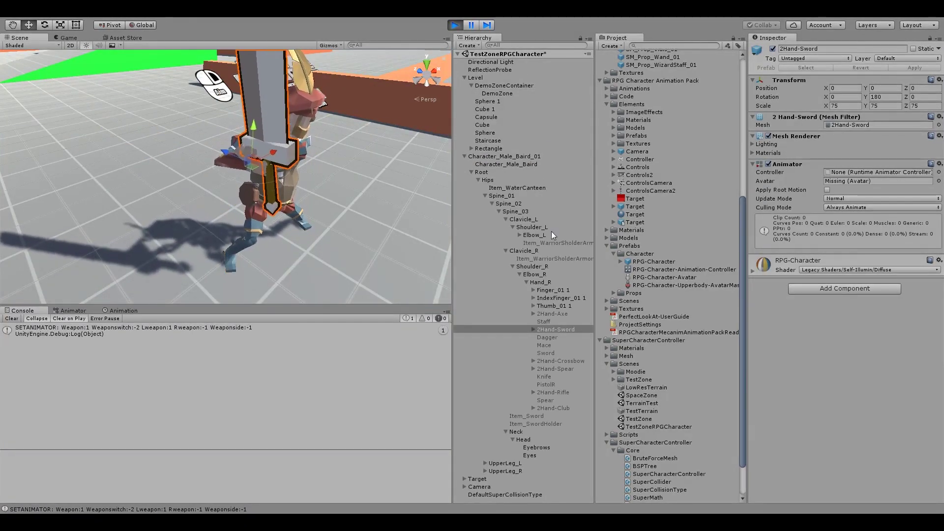
- Reposition the 2Hand-Sword in the hand to X -3.22, Y 1.18, and keep these values when leaving play mode
left_click_drag(826, 90, 807, 90)
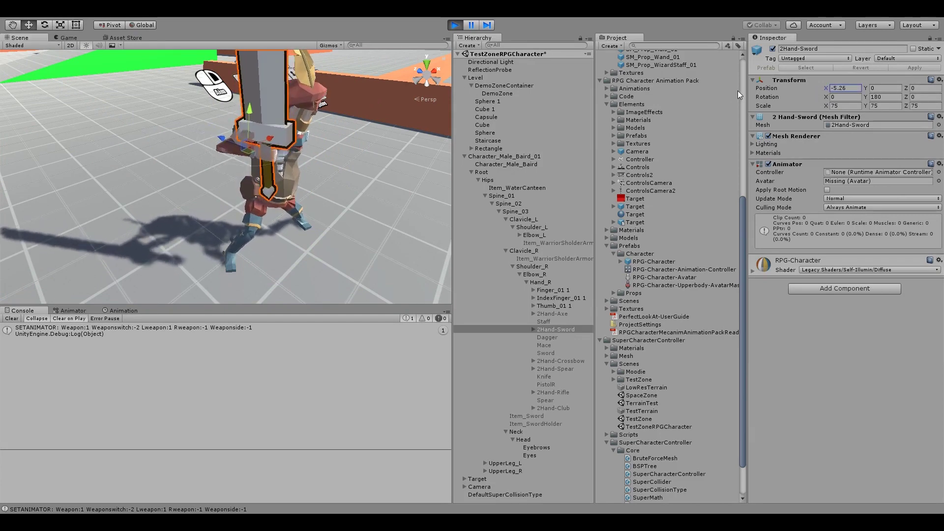
left_click_drag(291, 208, 153, 170, "alt")
scroll(231, 147, "up", 5)
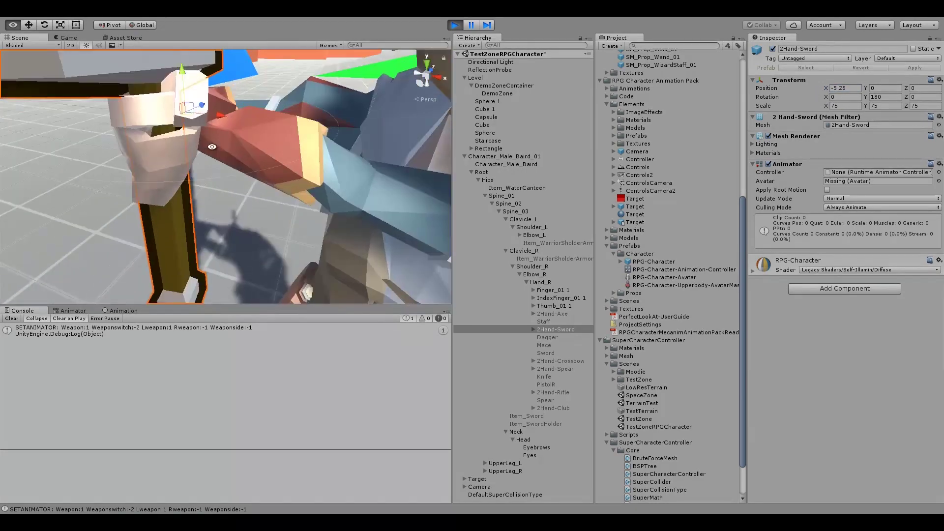
scroll(240, 146, "down", 3)
left_click_drag(239, 145, 435, 116, "alt")
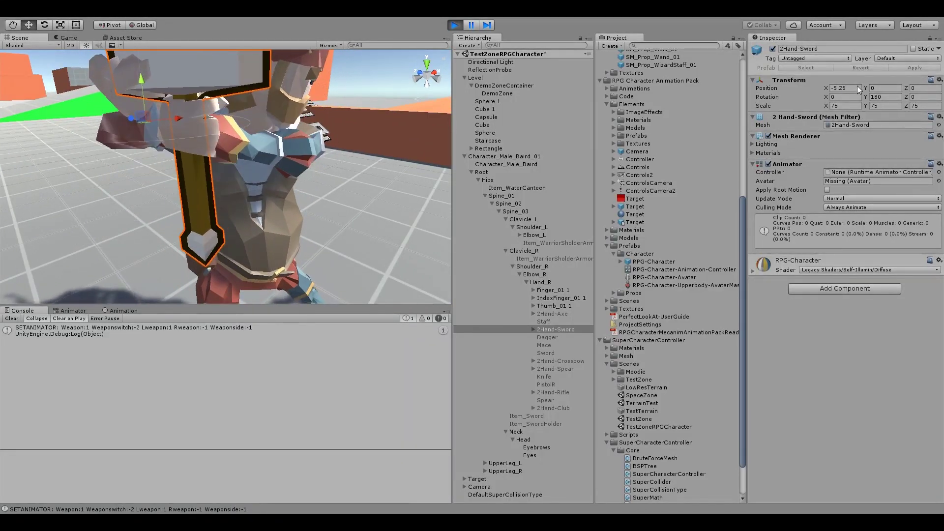
mouse_move(867, 85)
left_mouse_down()
mouse_move(853, 77)
mouse_move(884, 78)
left_mouse_up()
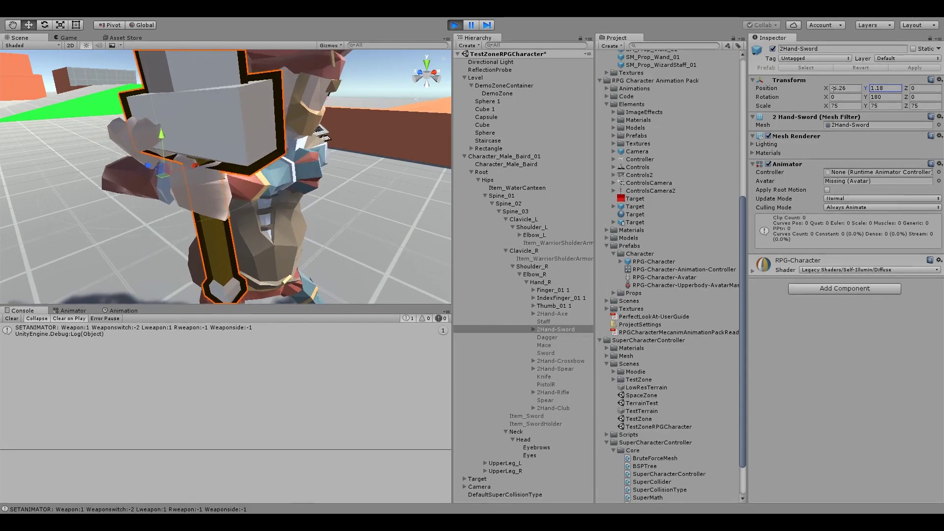
left_click_drag(824, 85, 853, 77)
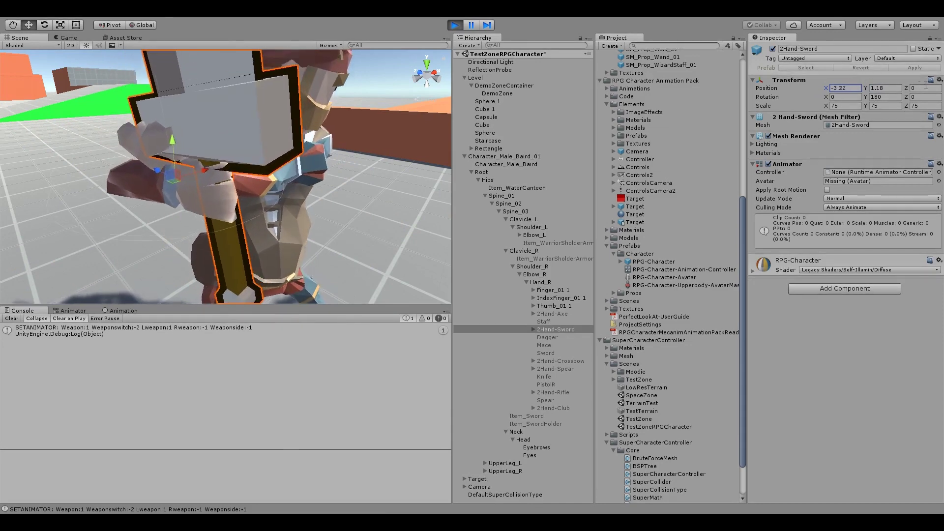
left_click(913, 122)
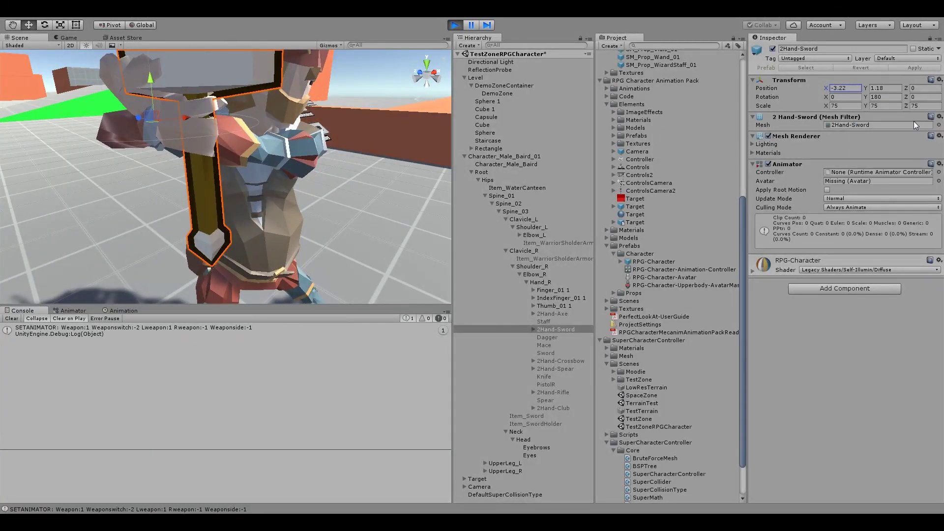
left_click(455, 25)
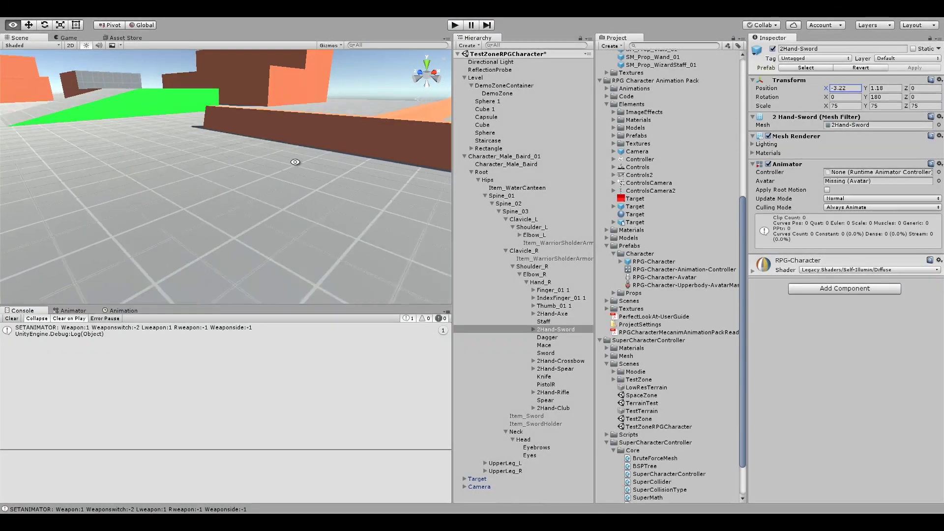
- Start a new play session, turn the character toward the camera and equip it with the 2 Hand Sword
scroll(295, 162, "down", 3)
right_click_drag(295, 162, 314, 179)
middle_click_drag(315, 180, 405, 144)
left_click_drag(406, 144, 350, 90, "alt")
left_click(454, 25)
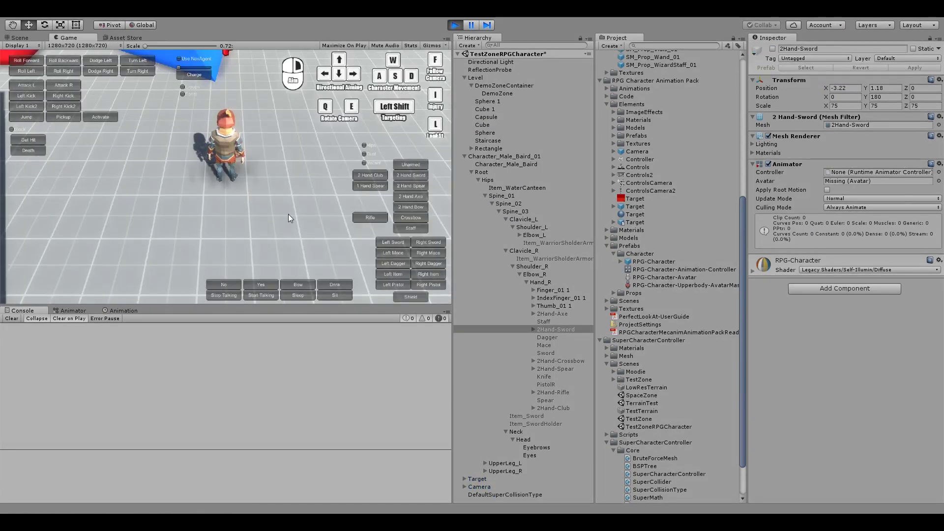
key("s")
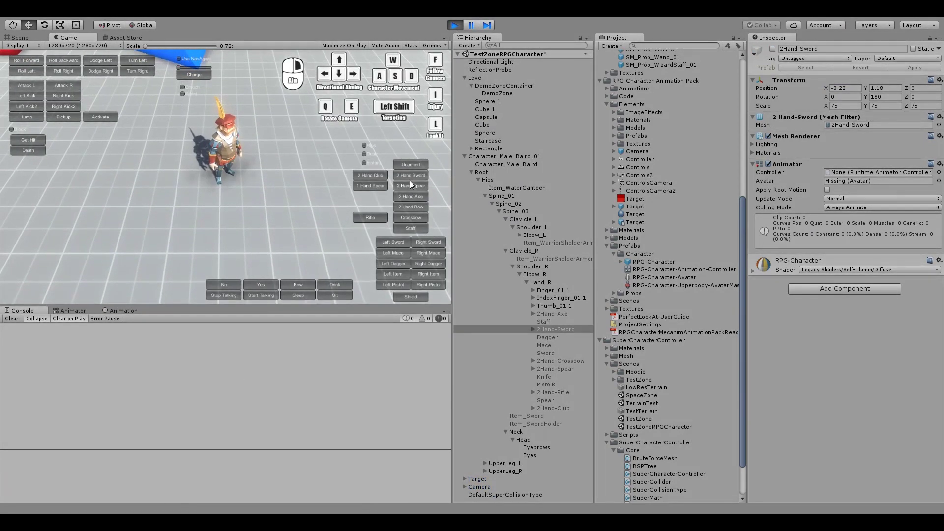
left_click(409, 178)
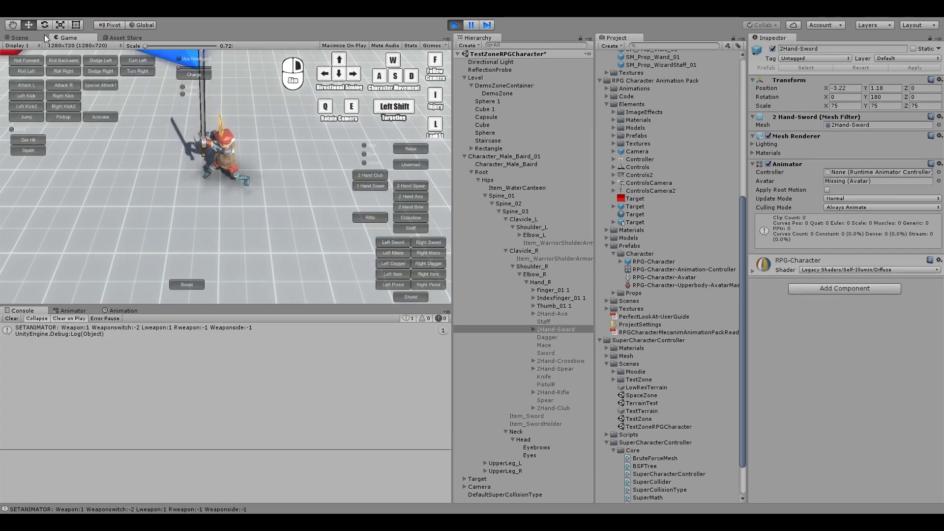
- In the Scene view, select the Attach object under 2Hand-Sword and move it to X -0.323, Y -0.026, Z -0.041
left_click(25, 40)
left_click_drag(181, 140, 228, 157, "alt")
scroll(172, 178, "up", 4)
left_click_drag(172, 179, 340, 164, "alt")
right_click_drag(229, 174, 297, 163)
left_click_drag(297, 163, 431, 280, "alt")
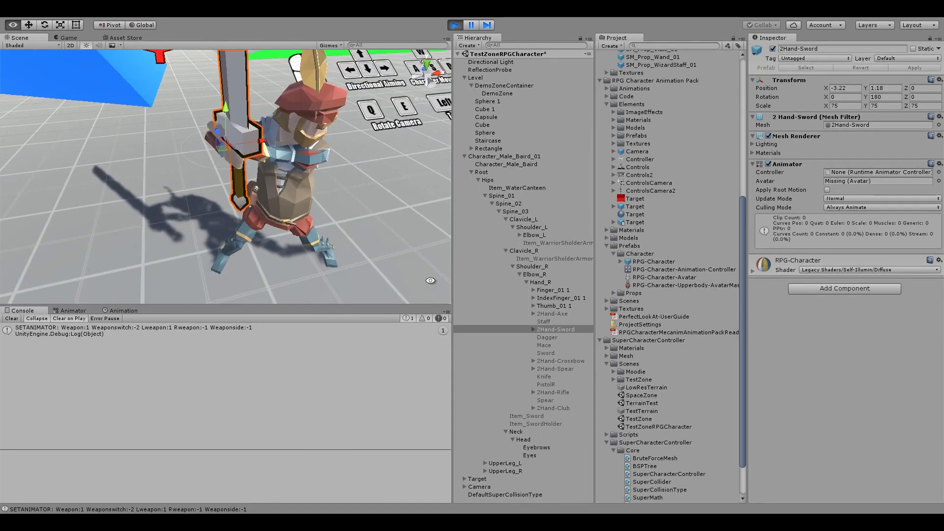
left_click(533, 329)
double_click(548, 337)
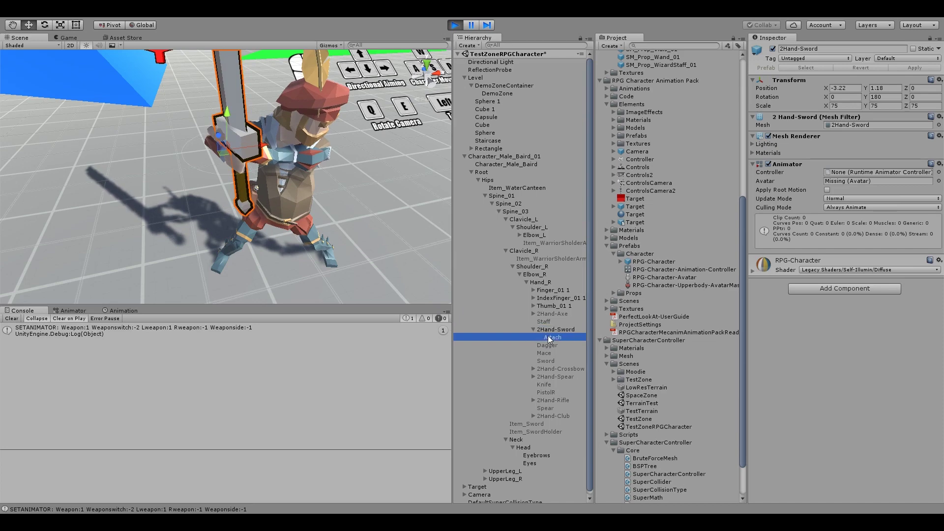
left_click_drag(250, 129, 268, 142)
left_click_drag(336, 167, 291, 158, "alt")
right_click_drag(290, 158, 250, 105)
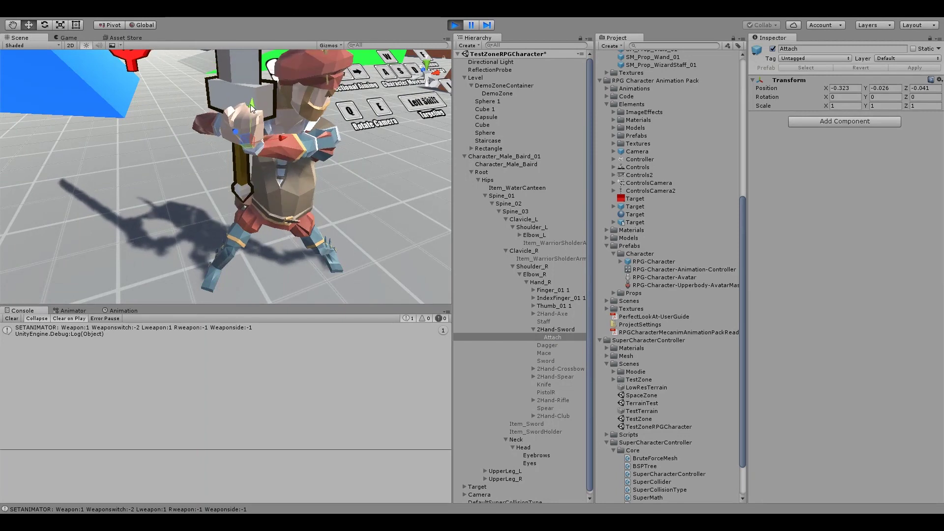
- Set the Attach object's Z rotation to 90
key("e")
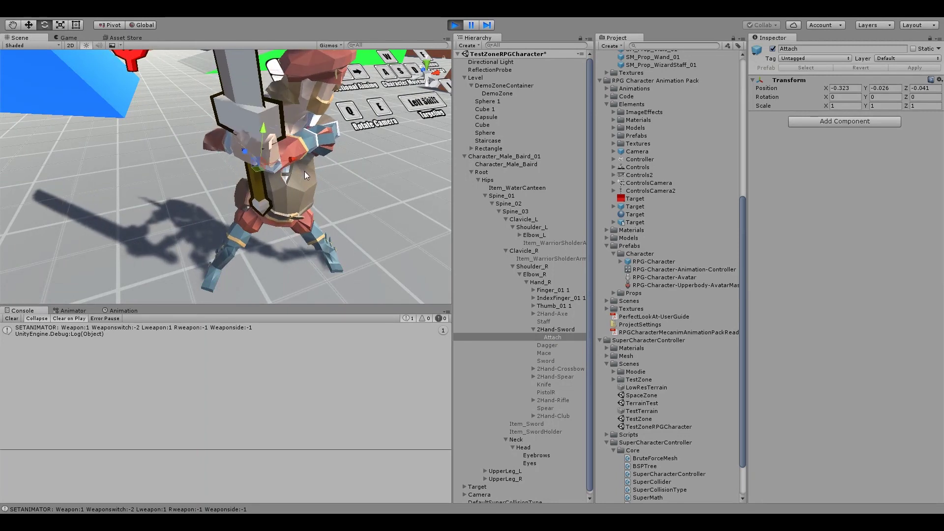
left_click(913, 98)
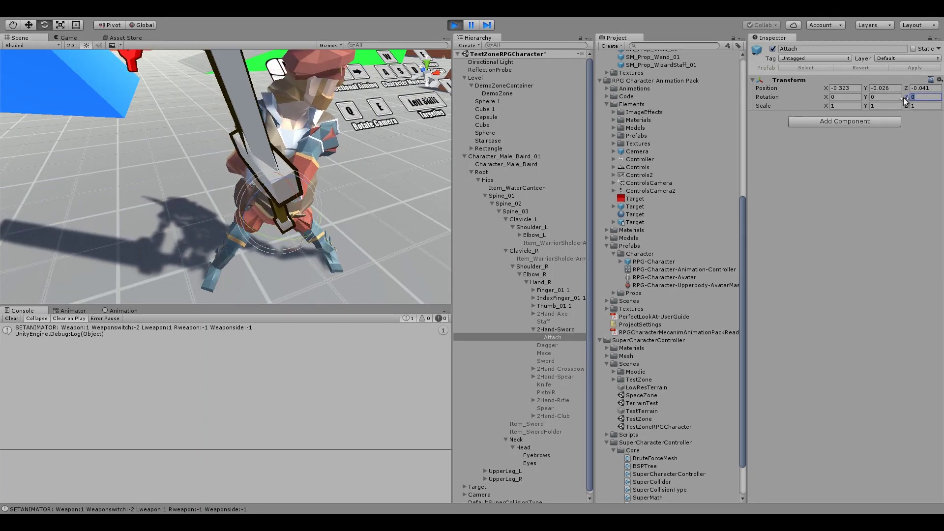
type("90")
- Switch the transform handles to local orientation and rotate the Attach object, setting its X rotation to 90 and Y rotation to 0
left_click_drag(310, 219, 315, 182, "alt")
key("w")
key("x")
key("e")
left_click_drag(315, 202, 330, 167)
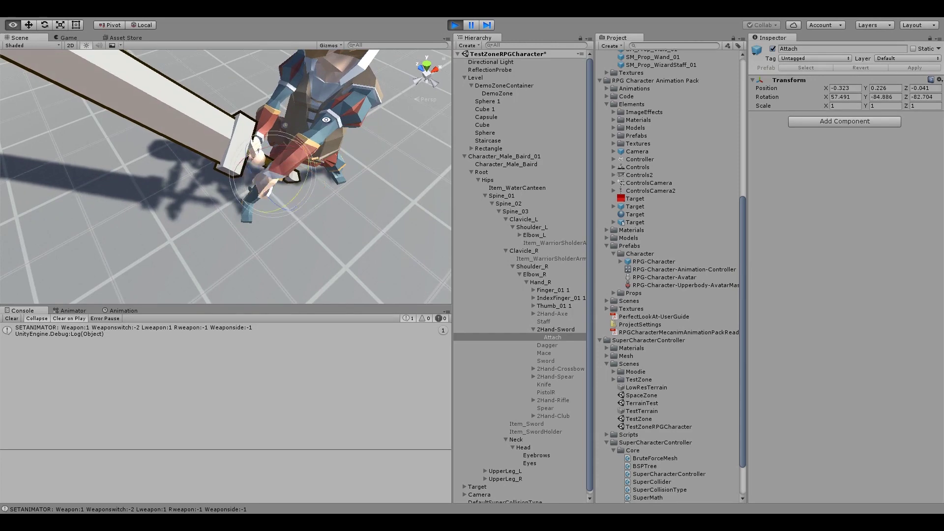
right_click_drag(325, 120, 281, 89)
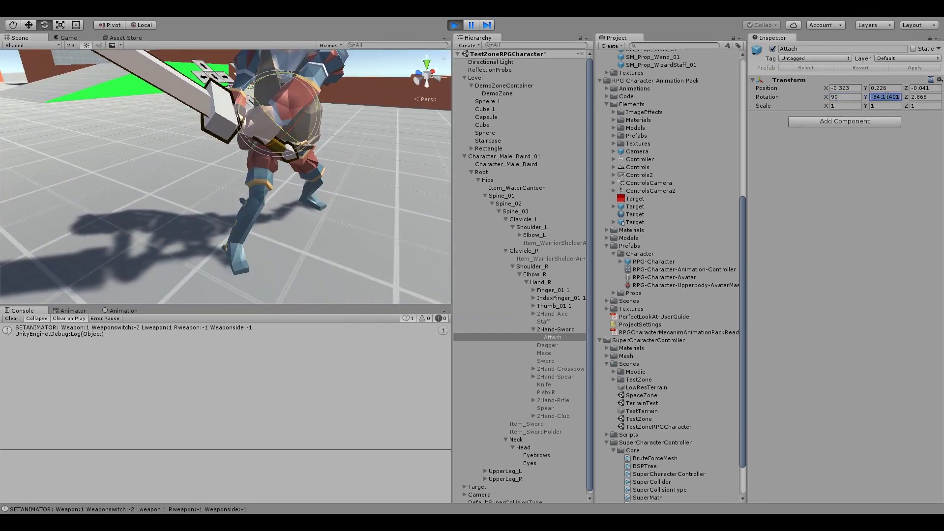
type("0")
- Move the Attach object along its local axes to adjust where the left hand grips the sword handle
left_click_drag(304, 162, 162, 165, "alt")
key("w")
left_click_drag(260, 197, 283, 212, "alt")
left_click_drag(283, 211, 253, 189, "alt")
left_click_drag(253, 189, 319, 211, "alt")
left_click_drag(339, 229, 320, 224)
left_click_drag(320, 224, 303, 237, "alt")
left_click_drag(246, 248, 295, 216)
- Fine-tune the Attach object to rotation 77.729, -81.345, 9.071 and position -0.188, 0.159, -0.193 so the left hand grips the handle
key("e")
mouse_move(198, 207)
left_mouse_down()
mouse_move(207, 211)
mouse_move(204, 196)
left_mouse_up()
left_click_drag(204, 196, 285, 180, "alt")
left_click_drag(243, 228, 315, 162, "alt")
left_click_drag(323, 127, 315, 120)
left_click_drag(316, 120, 301, 151, "alt")
left_click_drag(301, 151, 213, 211, "alt")
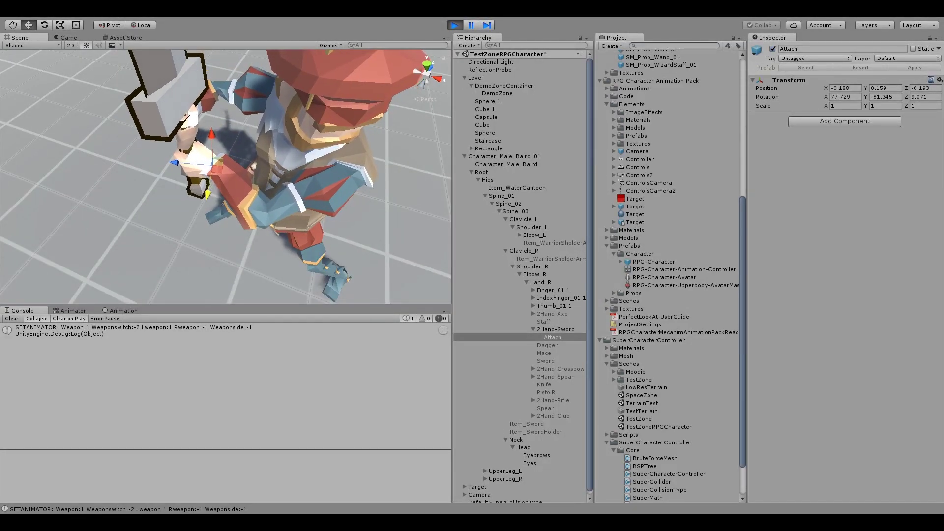
- Copy the Attach object's transform values, leave play mode and paste them back onto Attach
left_click(901, 124)
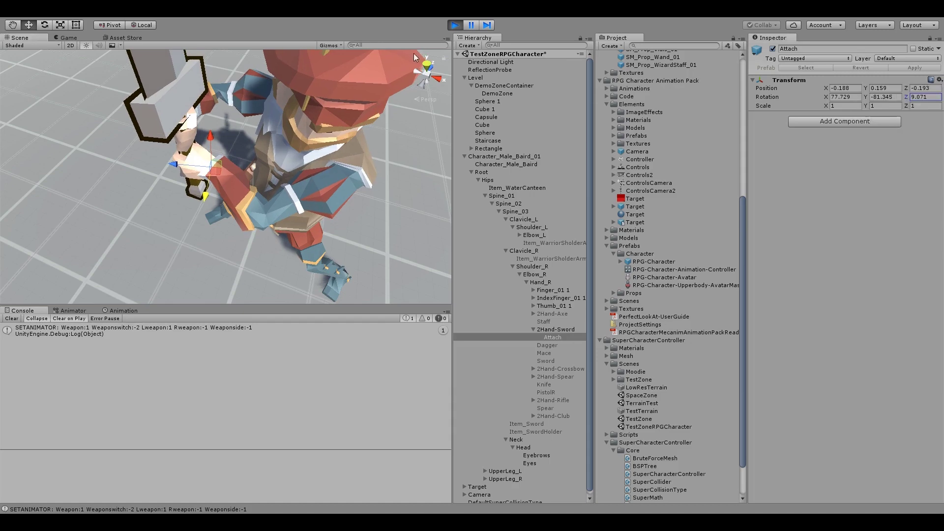
left_click(456, 24)
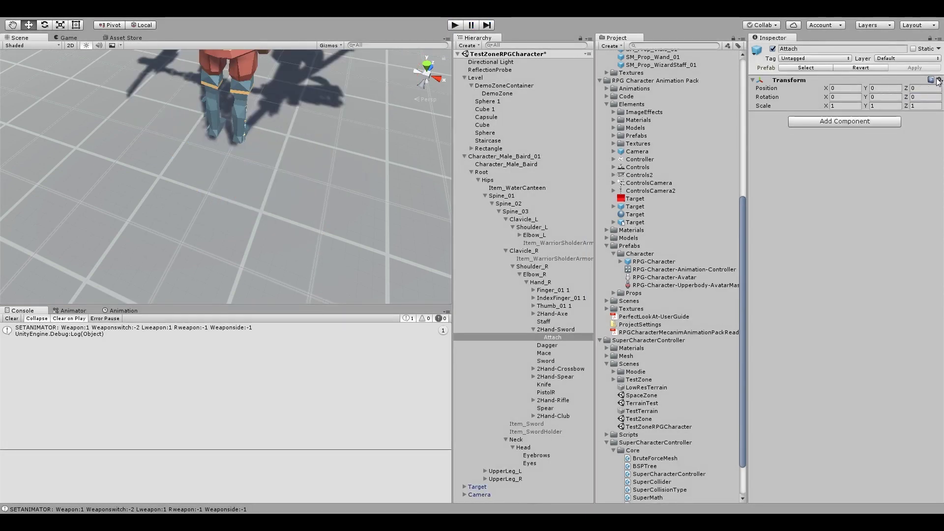
left_click(905, 141)
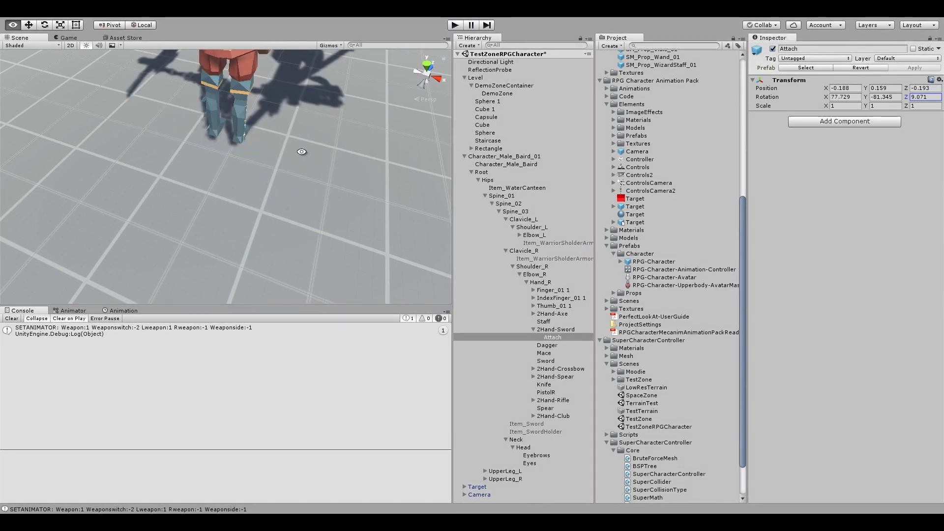
- Start another play session and equip the 2 Hand Sword to test the pasted Attach placement
scroll(302, 151, "down", 4, "alt")
left_click_drag(290, 140, 305, 172, "alt")
scroll(306, 187, "down", 4, "alt")
scroll(308, 210, "up", 6, "alt")
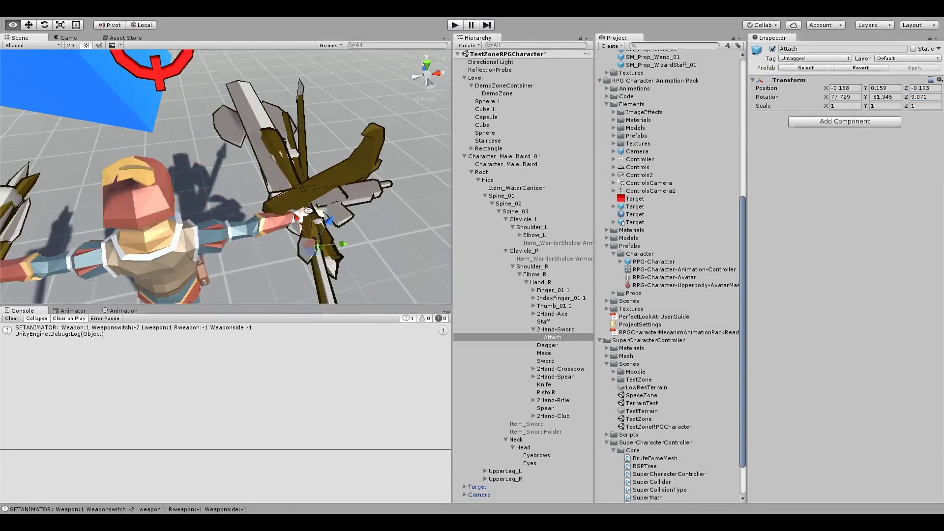
left_click_drag(308, 210, 495, 101, "alt")
left_click(454, 25)
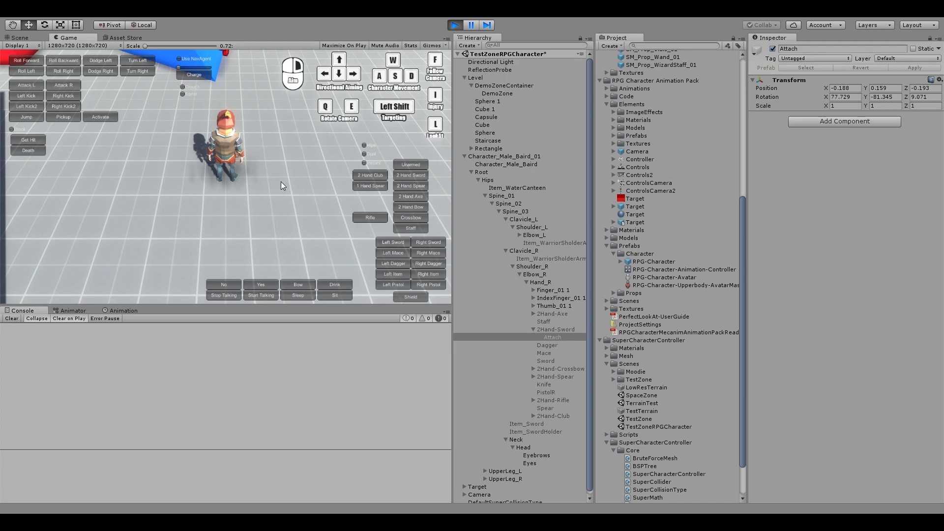
left_click(405, 176)
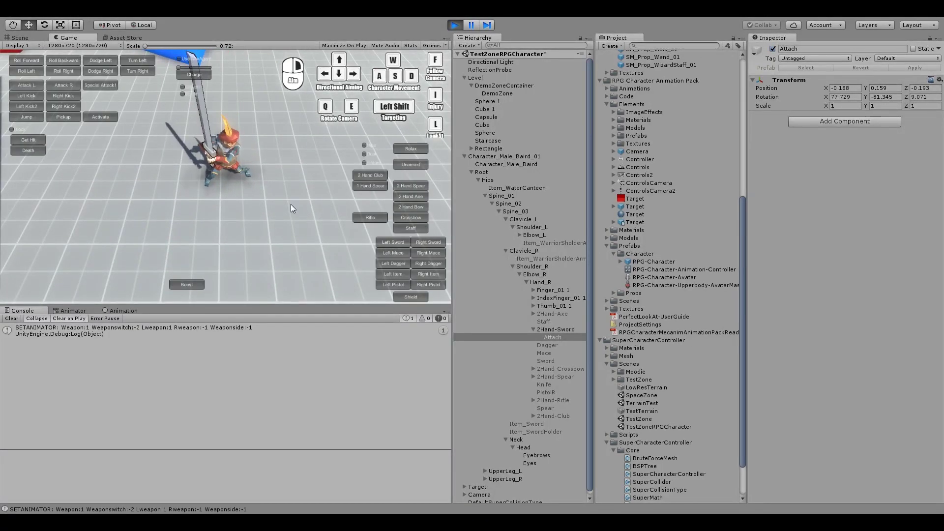
- Examine the two-handed sword grip up close in the Scene view and return to the Game view
left_click(20, 37)
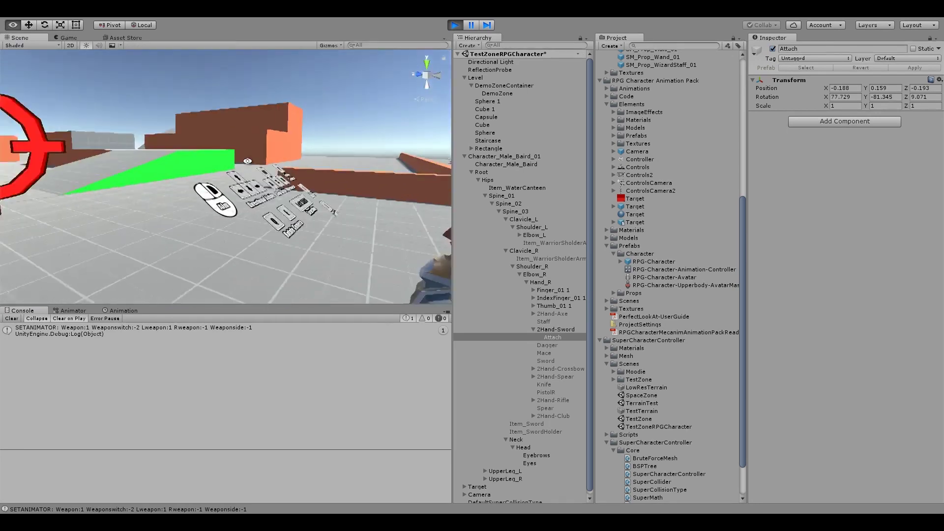
left_click_drag(85, 185, 220, 123, "alt")
left_click(68, 38)
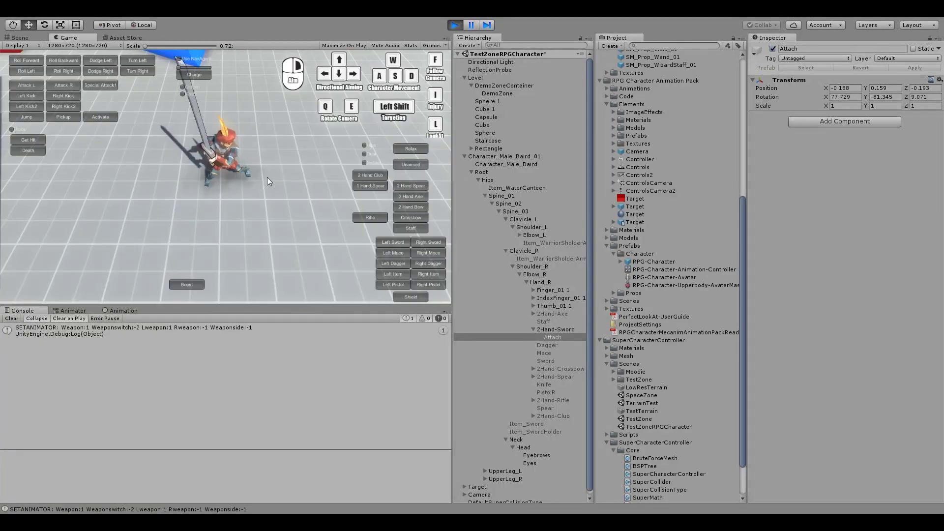